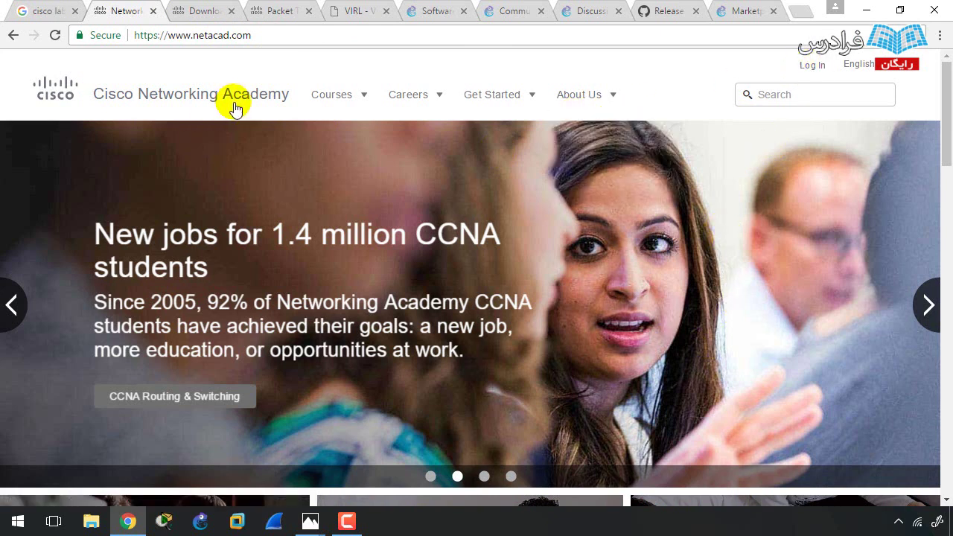
# Examine the Networking Academy's Packet Tracer page, including the Windows or Linux and Mobile download sections.
pyautogui.click(195, 12)
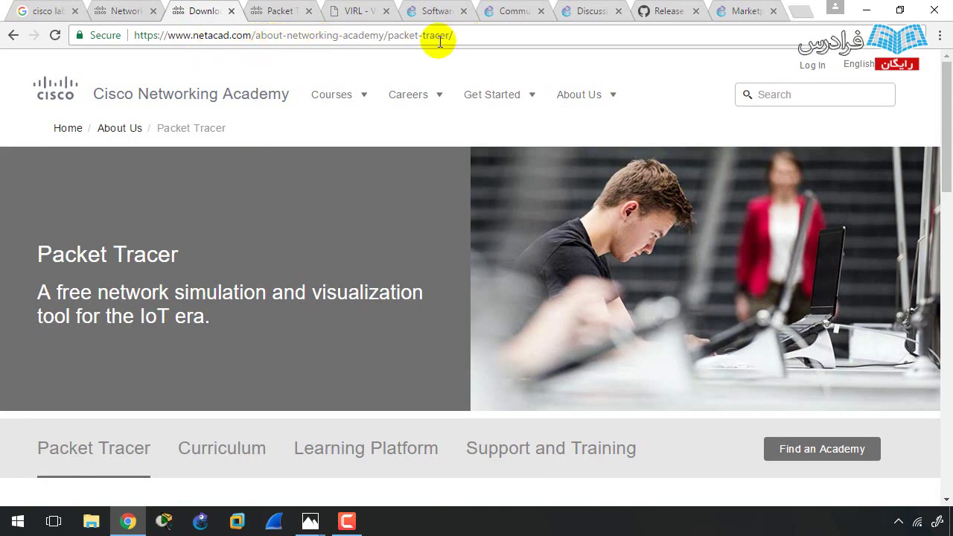
pyautogui.scroll(-1, 359, 151)
pyautogui.scroll(1, 359, 154)
pyautogui.scroll(-8, 325, 127)
pyautogui.scroll(-1, 274, 338)
pyautogui.scroll(4, 272, 276)
pyautogui.scroll(-1, 347, 374)
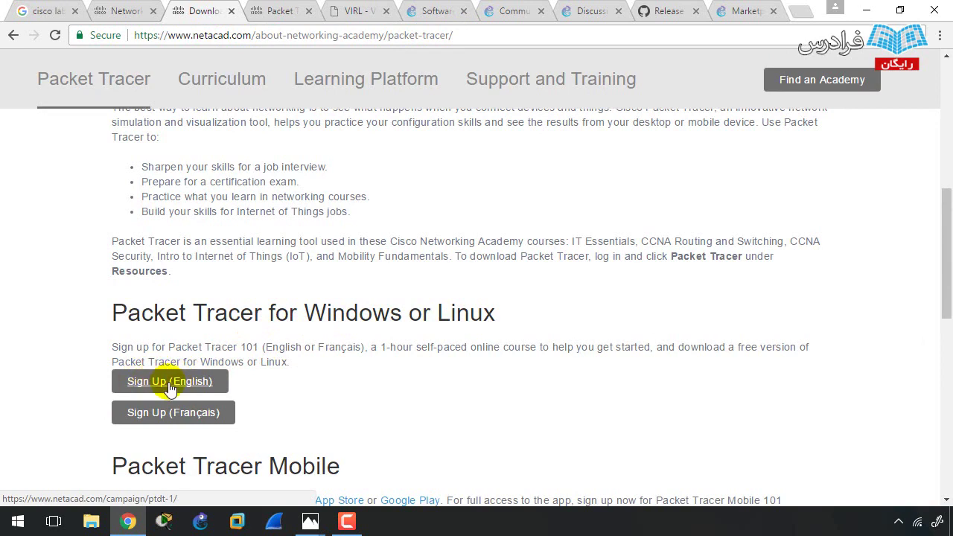
pyautogui.scroll(-2, 223, 339)
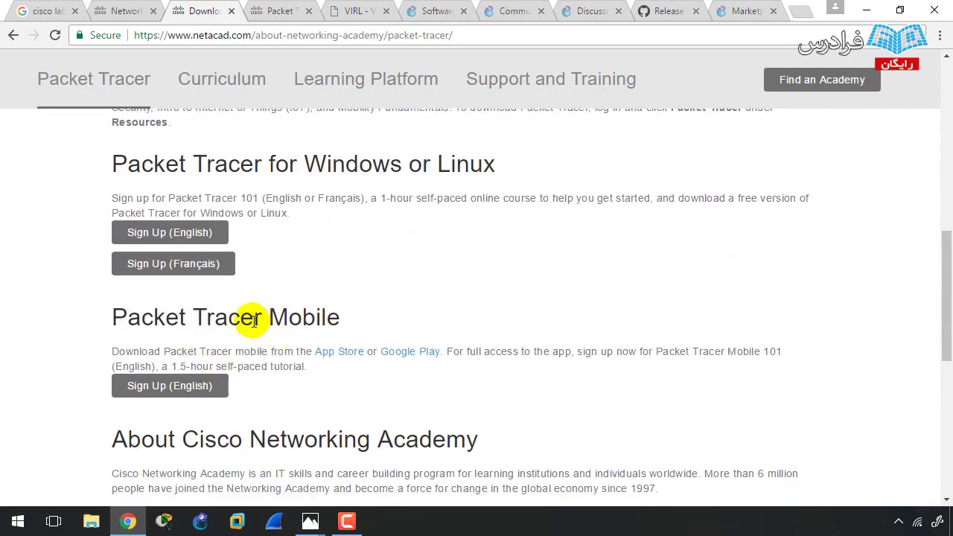
pyautogui.moveTo(269, 318); pyautogui.dragTo(341, 316)
pyautogui.click(317, 263)
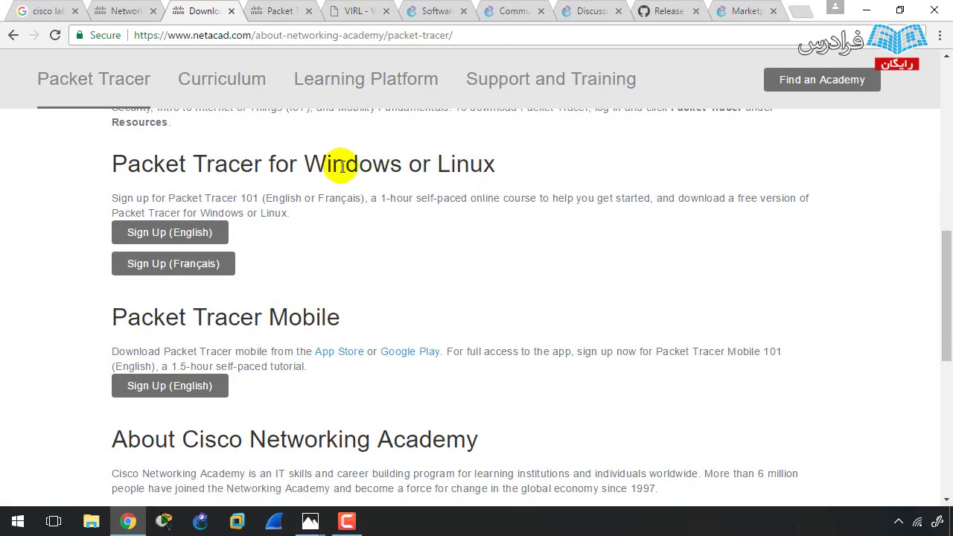
pyautogui.scroll(5, 307, 99)
pyautogui.scroll(3, 307, 99)
# Review the Packet Tracer 101 page's course summary and Sign Up Now form.
pyautogui.click(275, 11)
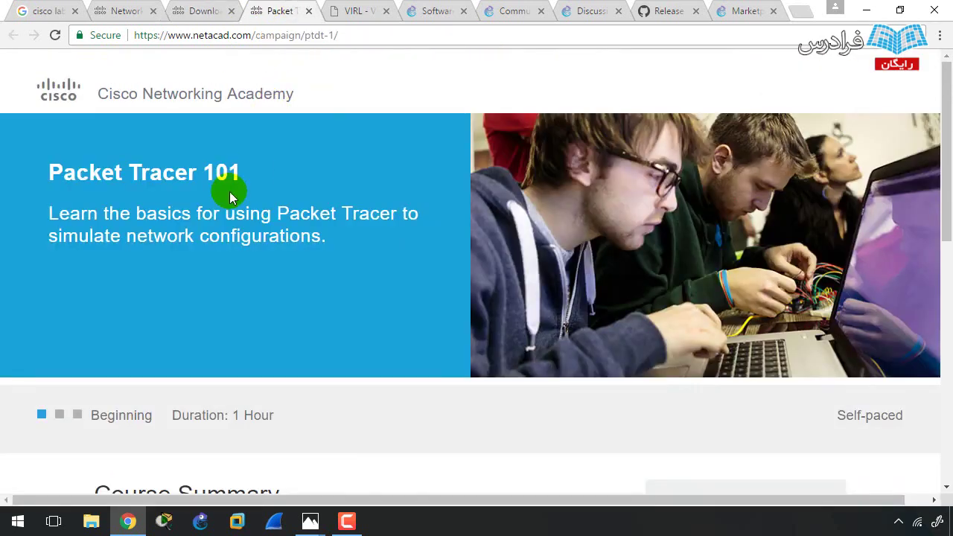
pyautogui.scroll(-4, 496, 237)
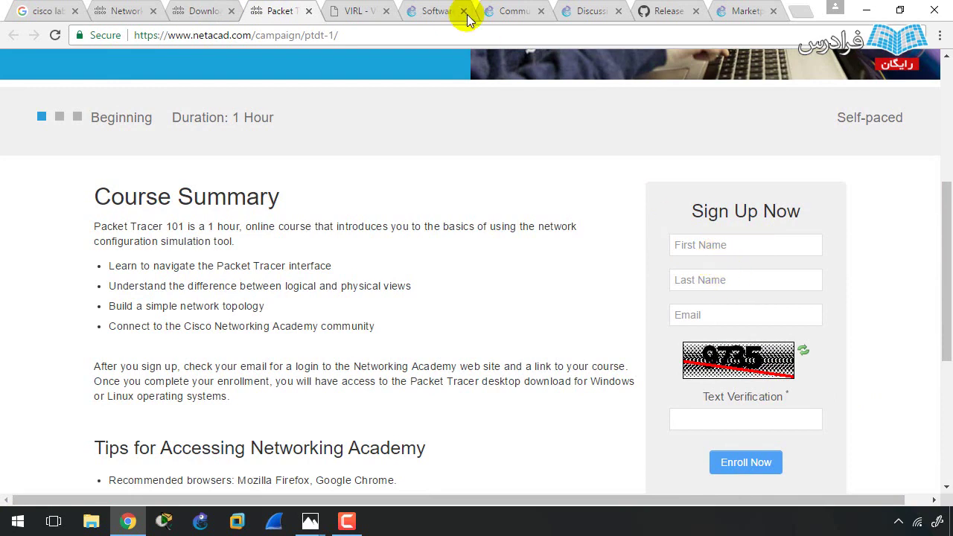
pyautogui.scroll(4, 574, 181)
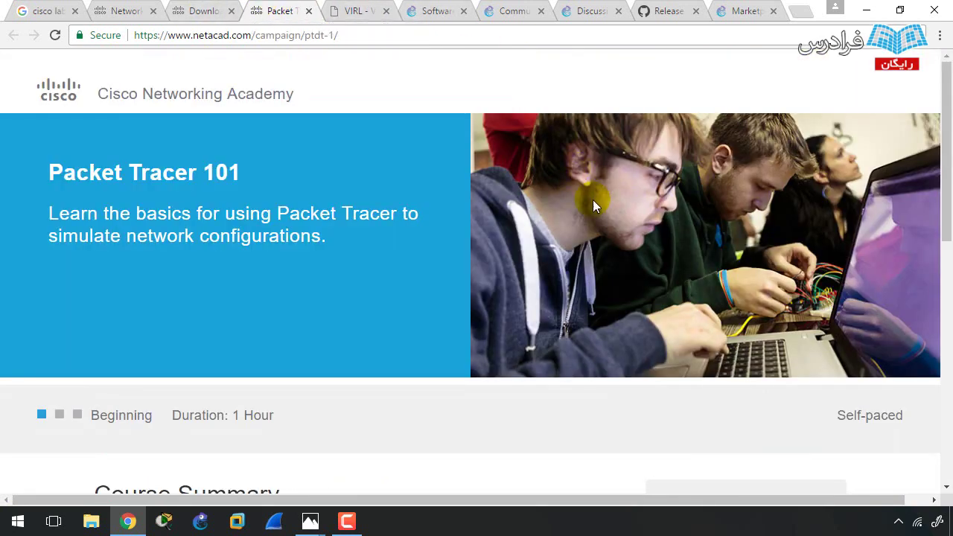
pyautogui.click(128, 10)
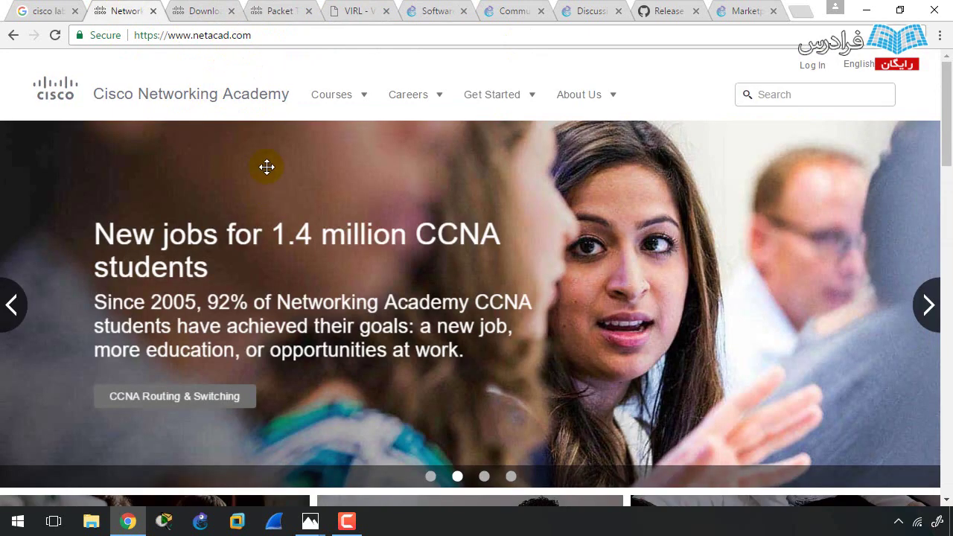
pyautogui.click(276, 11)
pyautogui.scroll(-4, 628, 289)
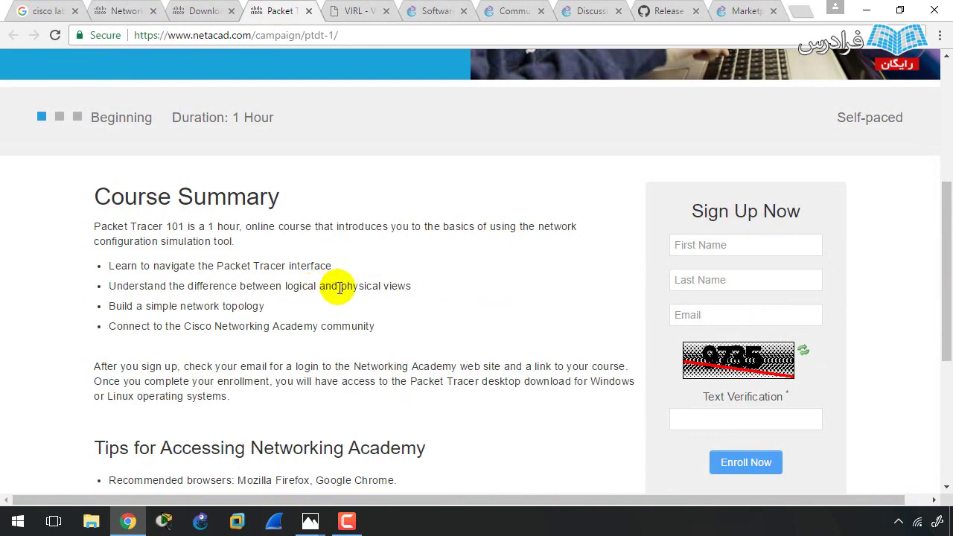
# Switch from the browser to Cisco Packet Tracer and reposition its netacad.com Login window to view the login options.
pyautogui.click(866, 10)
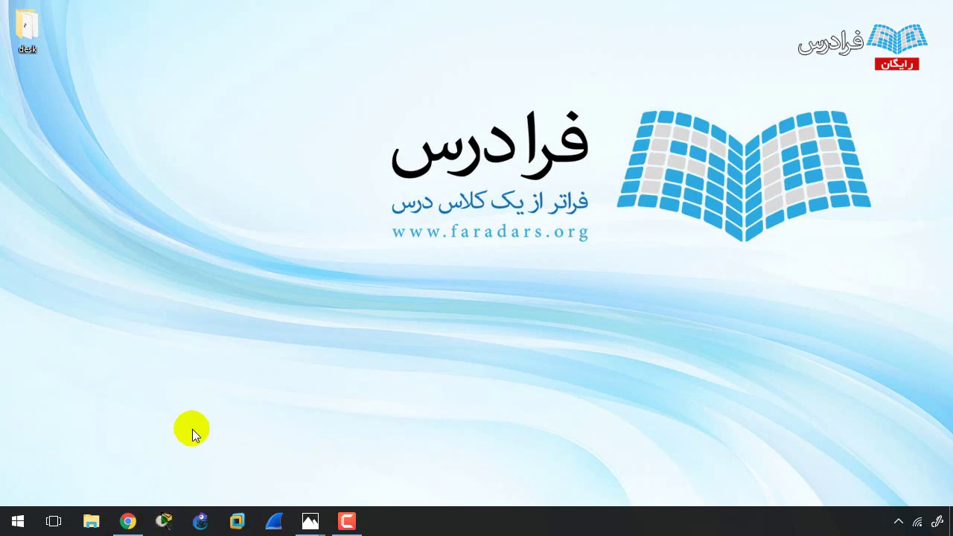
pyautogui.click(165, 521)
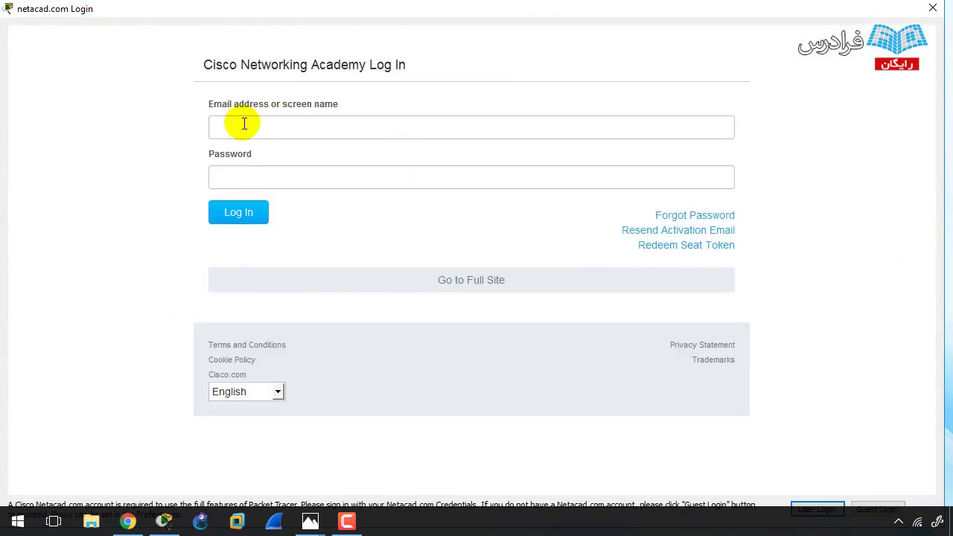
pyautogui.click(262, 177)
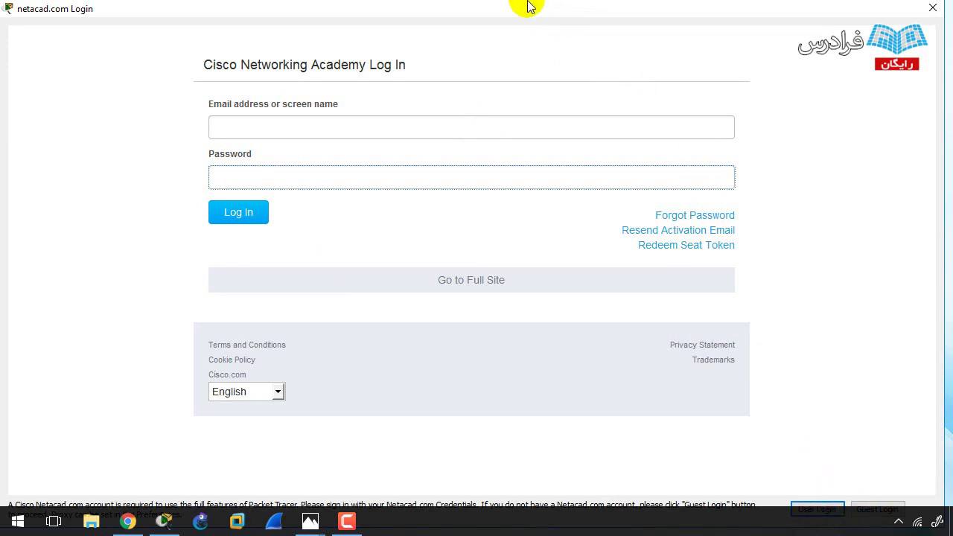
pyautogui.moveTo(523, 13); pyautogui.dragTo(410, 5)
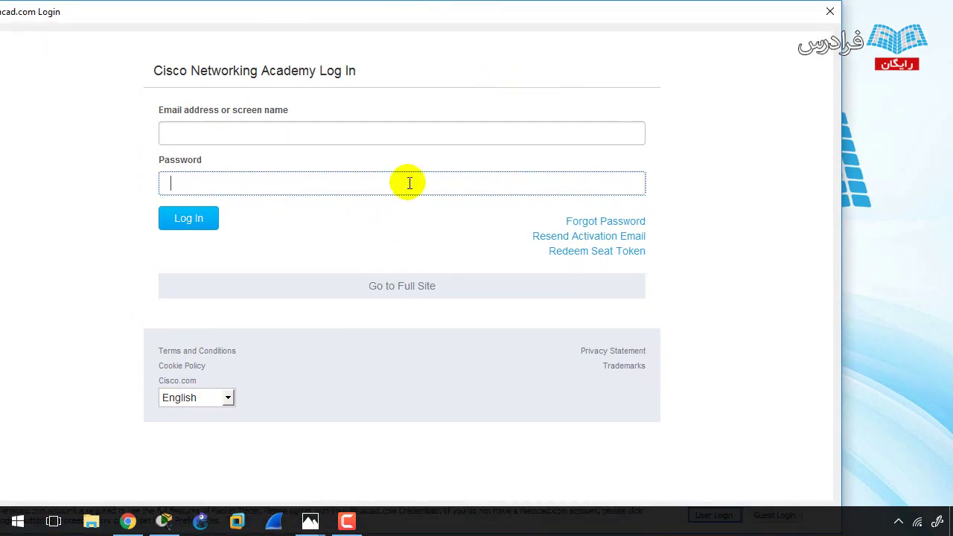
pyautogui.moveTo(613, 22)
pyautogui.mouseDown()
pyautogui.moveTo(591, 4)
pyautogui.moveTo(620, 6)
pyautogui.mouseUp()
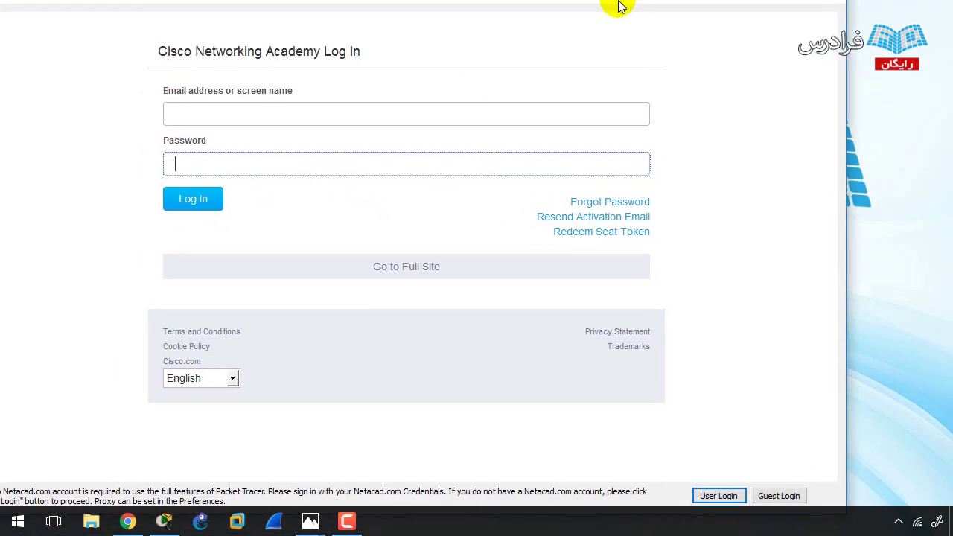
pyautogui.moveTo(618, 6); pyautogui.dragTo(645, 23)
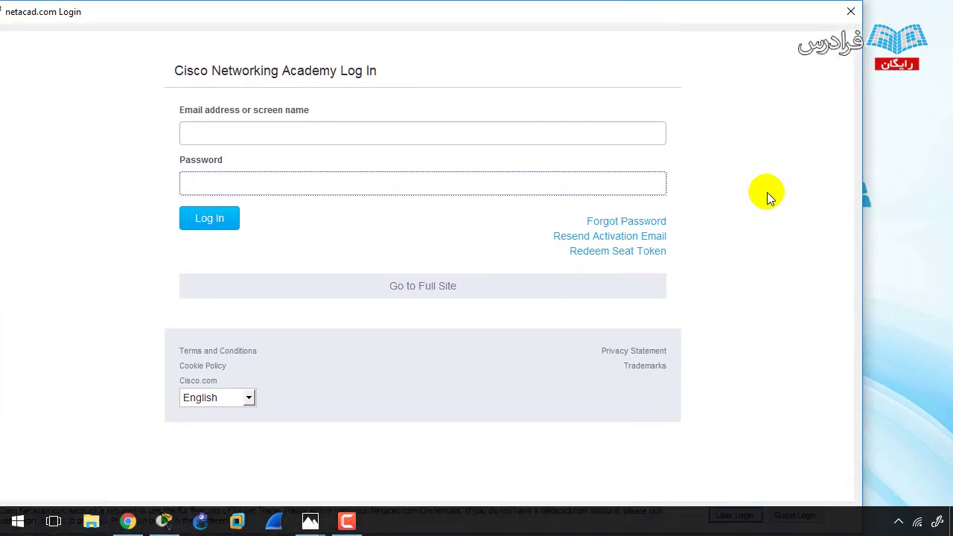
# Close the netacad.com Login window without signing in and dismiss the Authentication Failed message.
pyautogui.click(795, 514)
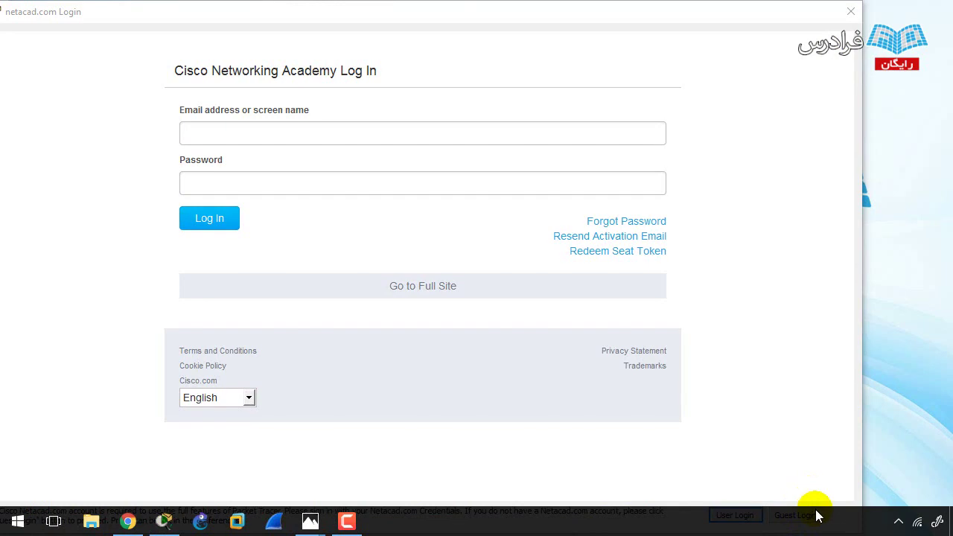
pyautogui.click(356, 132)
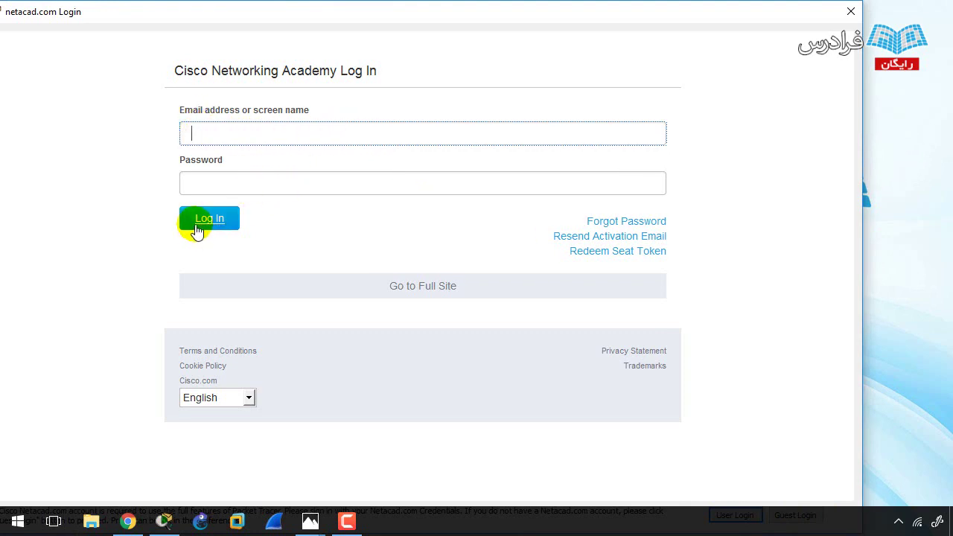
pyautogui.click(851, 13)
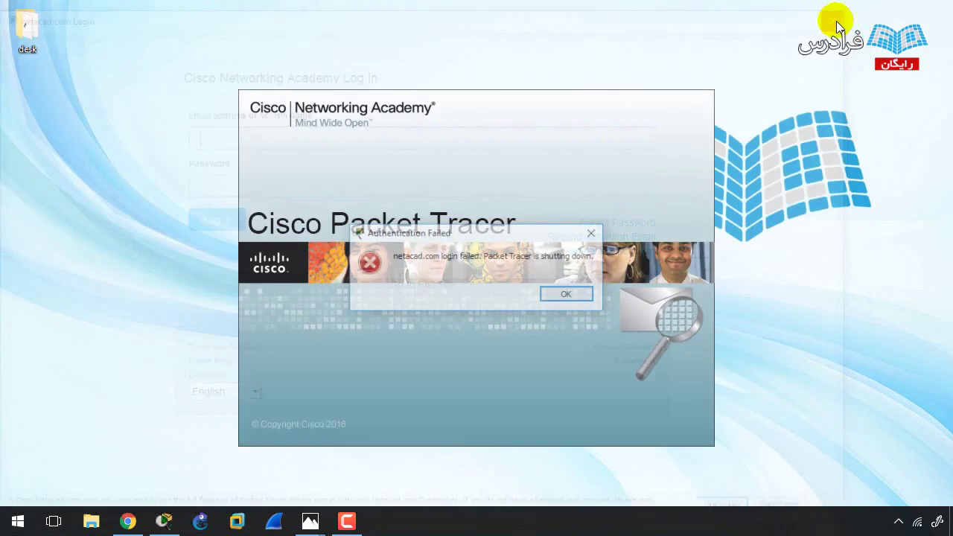
pyautogui.click(571, 295)
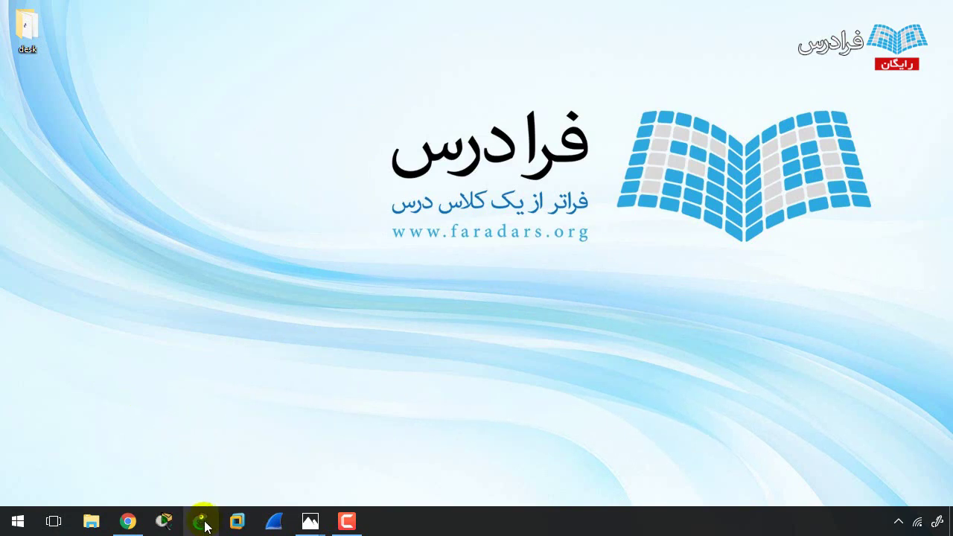
pyautogui.click(131, 522)
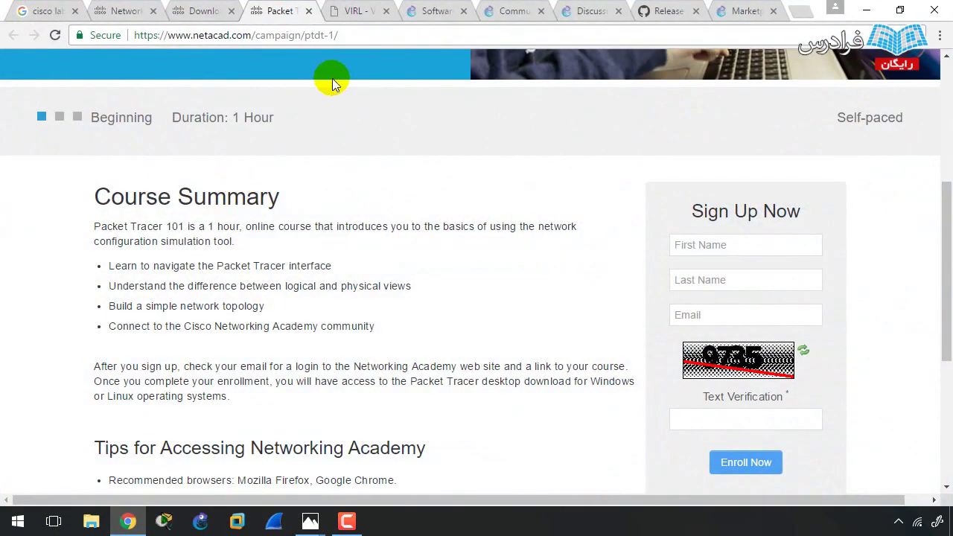
pyautogui.click(424, 10)
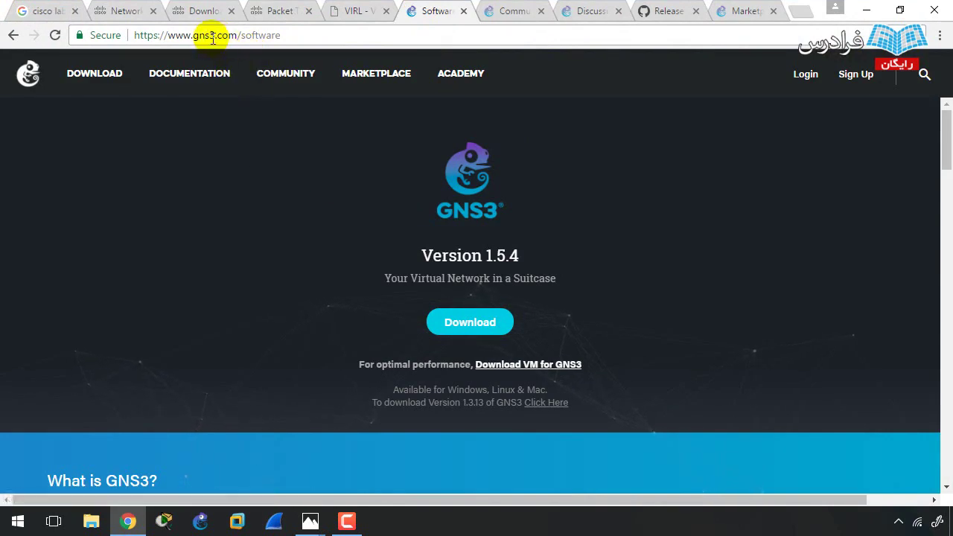
pyautogui.moveTo(239, 32); pyautogui.dragTo(347, 30)
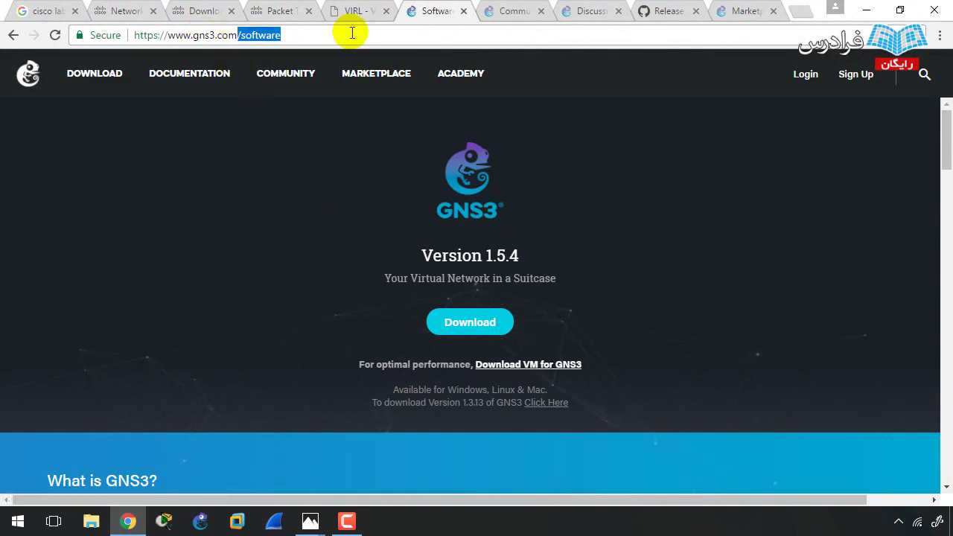
pyautogui.press('BackSpace')
pyautogui.press('Return')
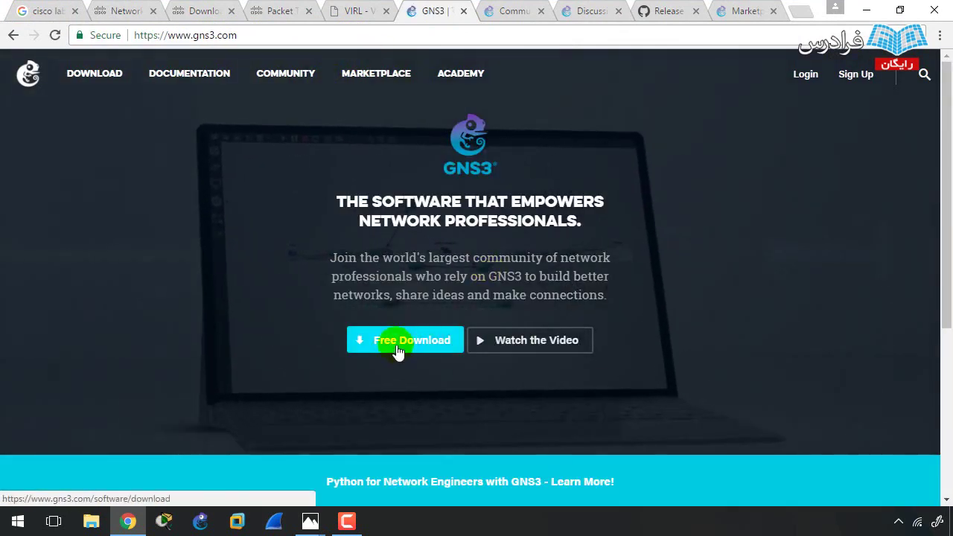
pyautogui.scroll(-1, 428, 342)
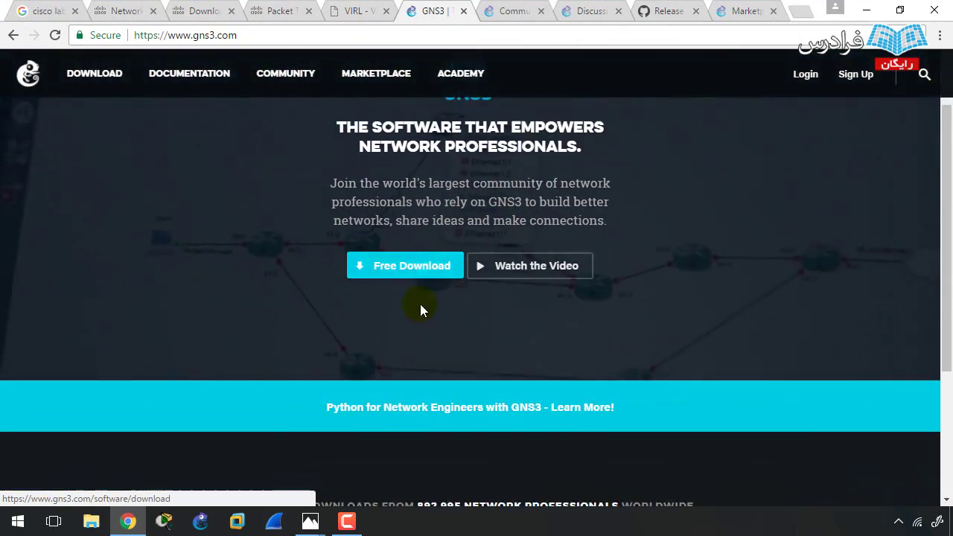
pyautogui.scroll(1, 426, 264)
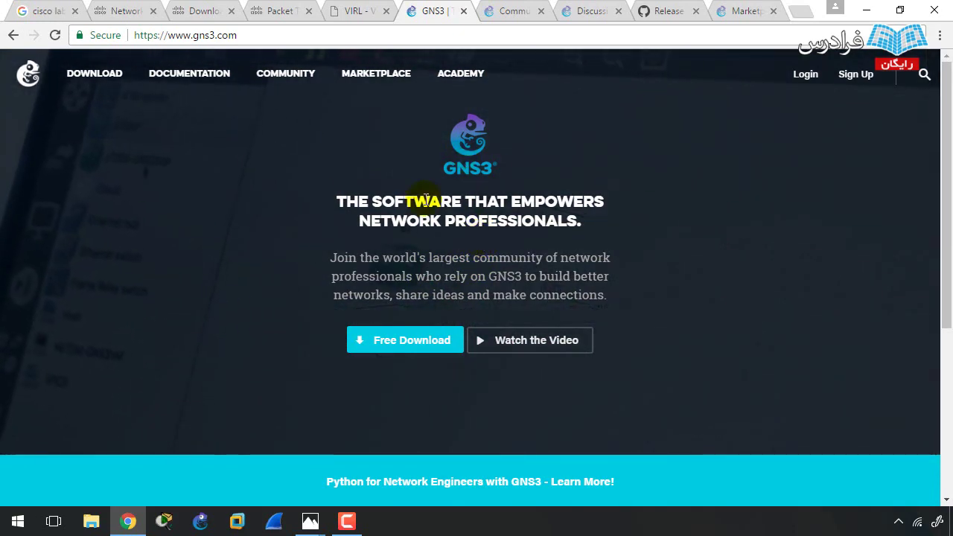
# View the GNS3 community page's latest discussions and open the "GNS3 2.0 RC4 Released!" post.
pyautogui.click(515, 11)
pyautogui.click(436, 11)
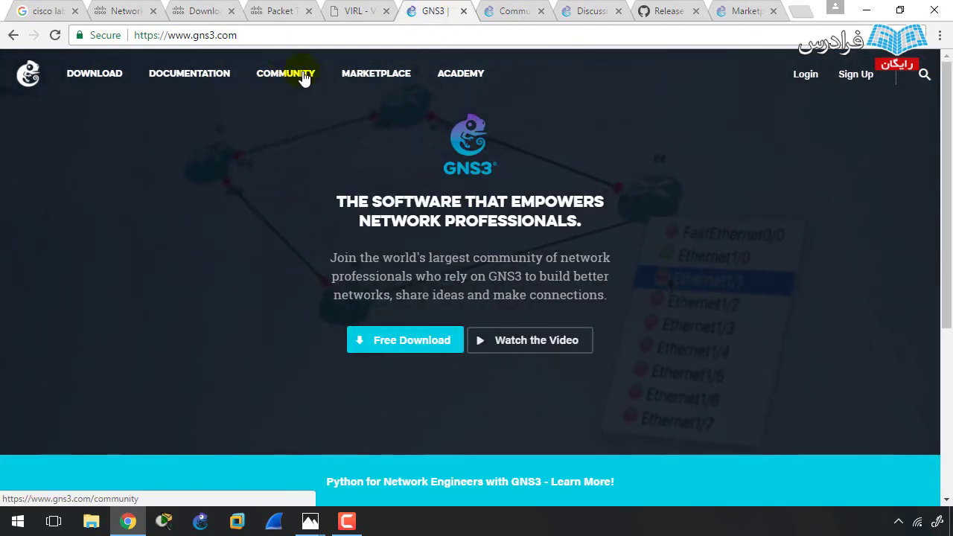
pyautogui.click(497, 12)
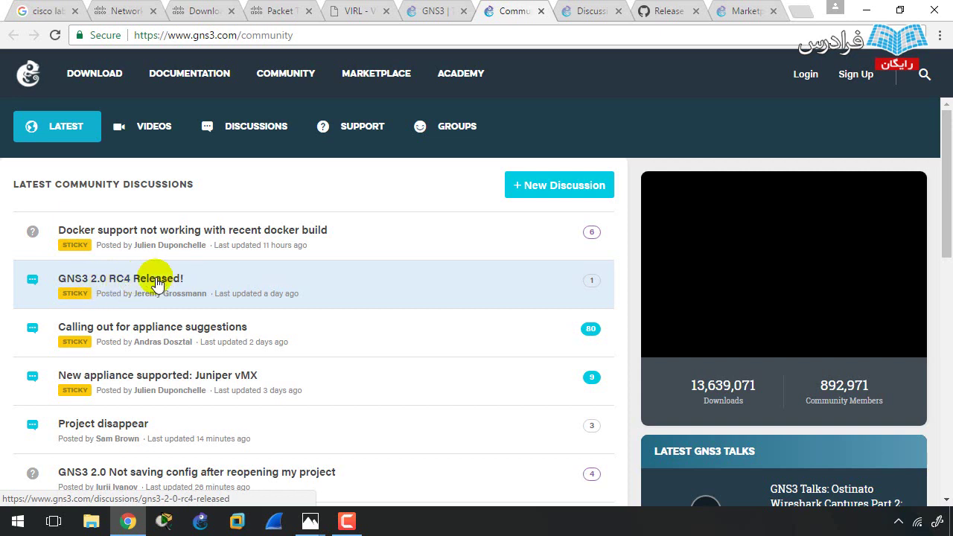
pyautogui.click(590, 11)
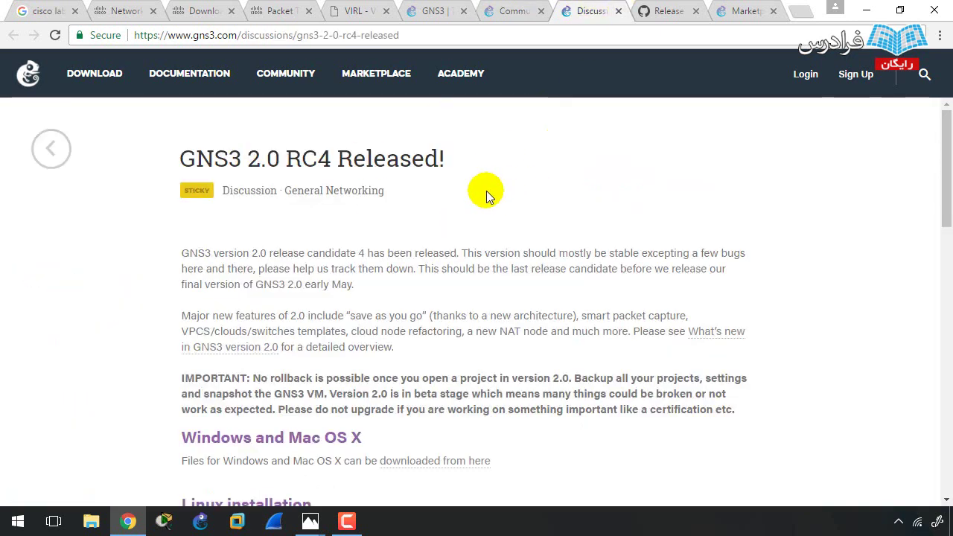
pyautogui.click(505, 11)
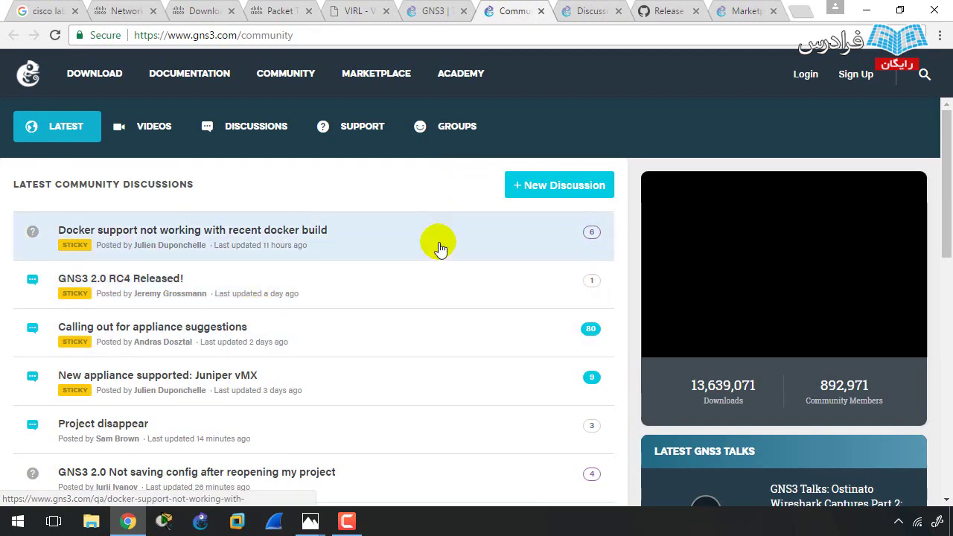
pyautogui.click(131, 284)
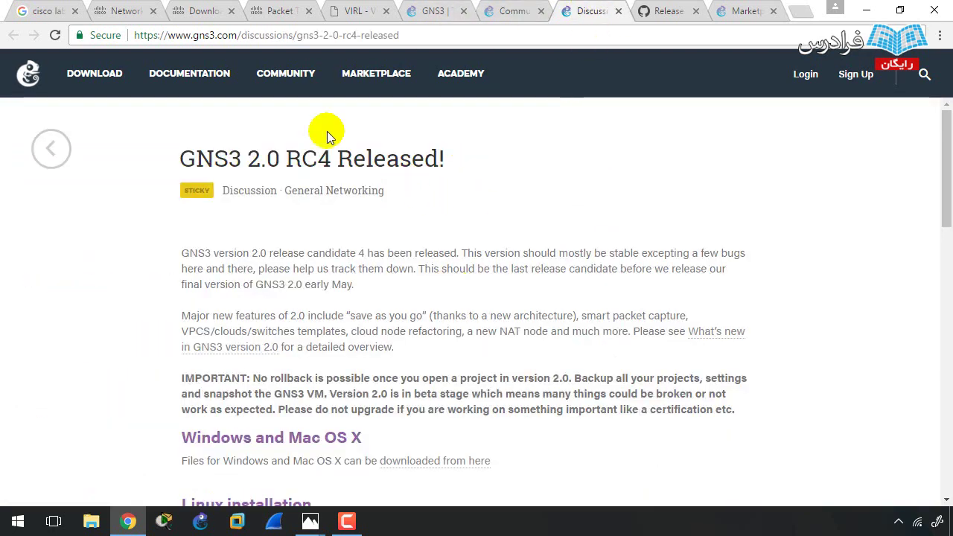
pyautogui.moveTo(238, 35); pyautogui.dragTo(186, 37)
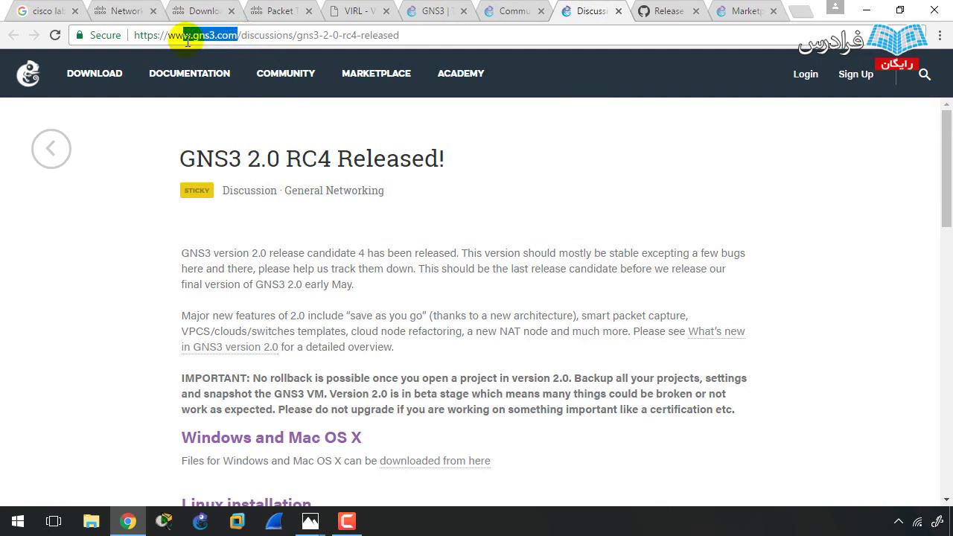
pyautogui.click(407, 259)
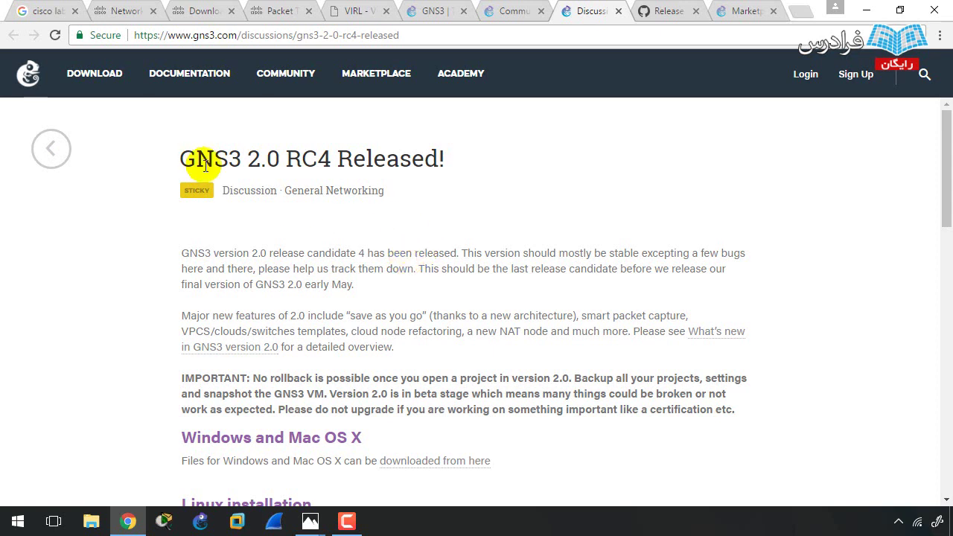
# Examine the Windows and Mac OS X download section and the Linux installation section of the GNS3 2.0 RC4 post.
pyautogui.click(482, 9)
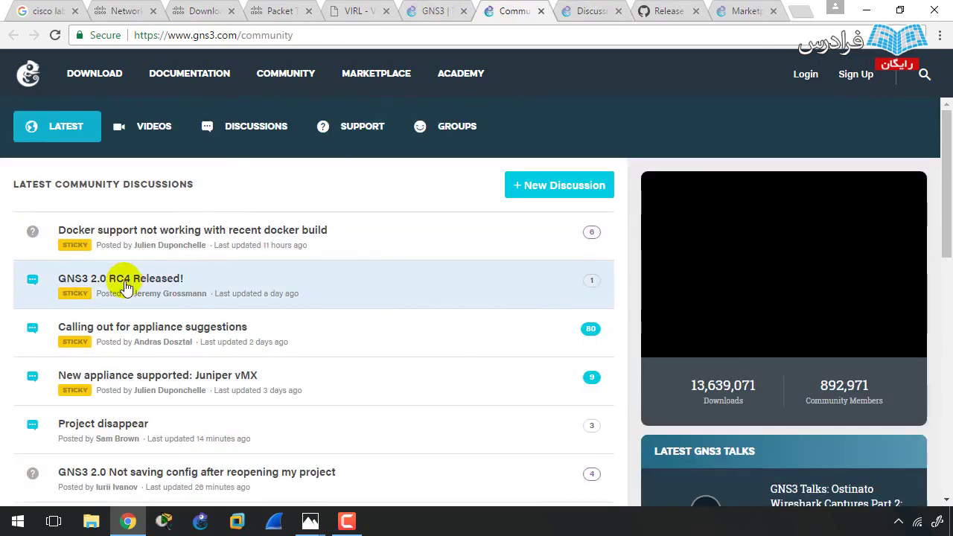
pyautogui.click(584, 7)
pyautogui.scroll(-2, 320, 201)
pyautogui.scroll(-1, 313, 216)
pyautogui.scroll(-1, 245, 223)
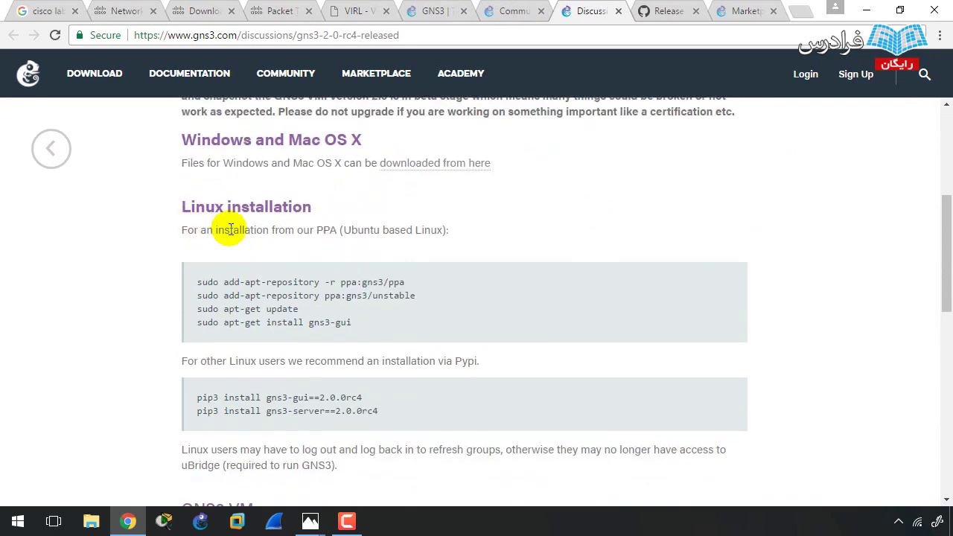
pyautogui.scroll(1, 201, 216)
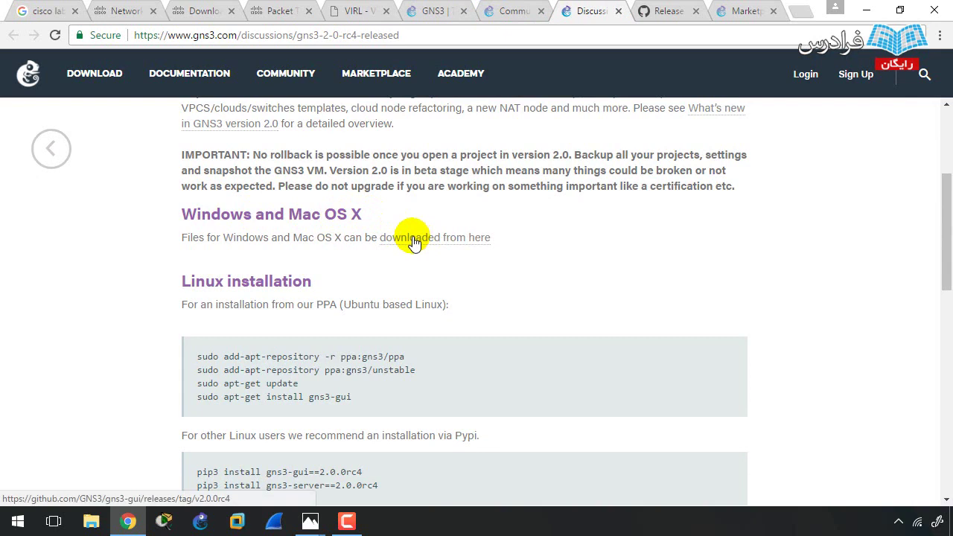
# Examine the Downloads list on the GNS3 v2.0.0rc4 GitHub release page, including GNS3-2.0.0rc4-all-in-one.exe.
pyautogui.click(663, 9)
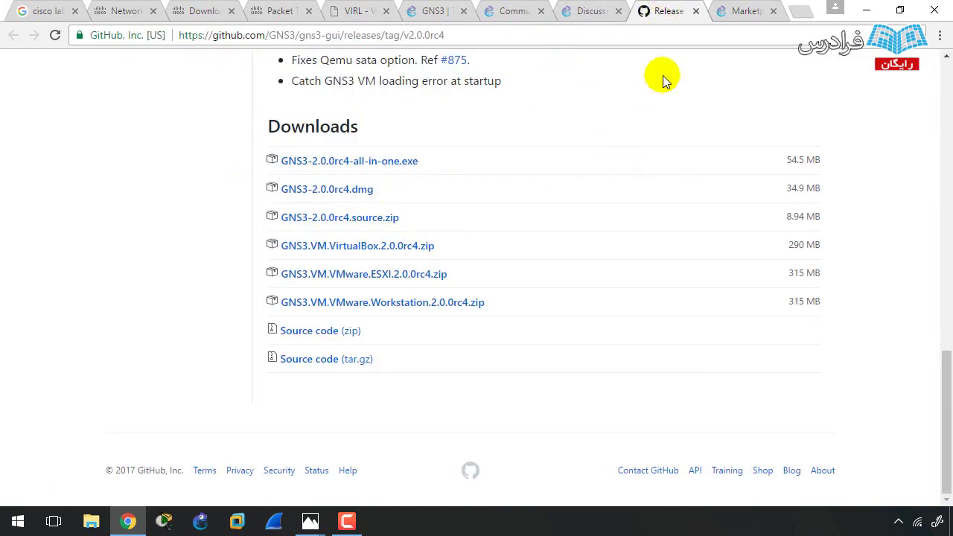
pyautogui.scroll(8, 661, 96)
pyautogui.moveTo(946, 170); pyautogui.dragTo(947, 338)
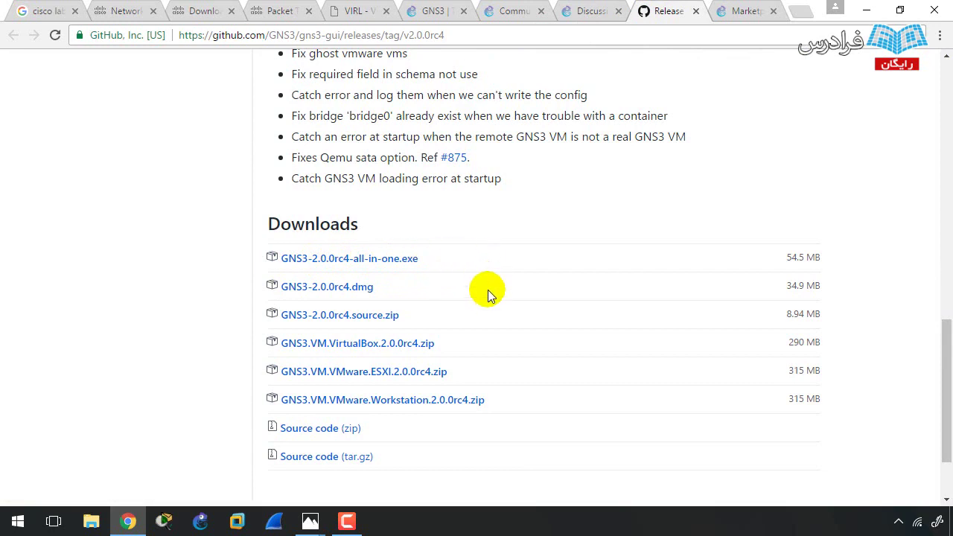
pyautogui.click(370, 257)
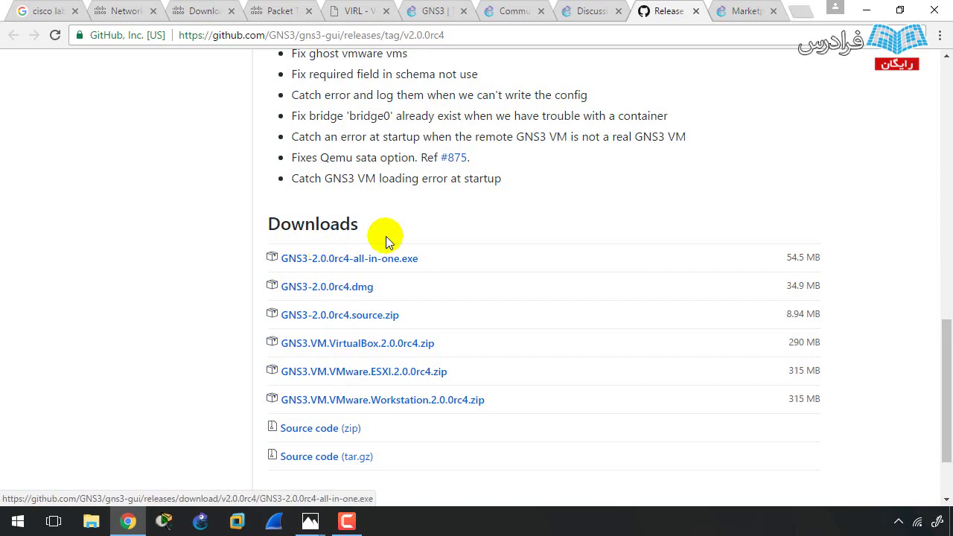
# Locate the GNS3 2.0.0rc3 all-in-one installer and VMware Workstation VM archive in the desk folder, and briefly view VMware Workstation.
pyautogui.click(867, 10)
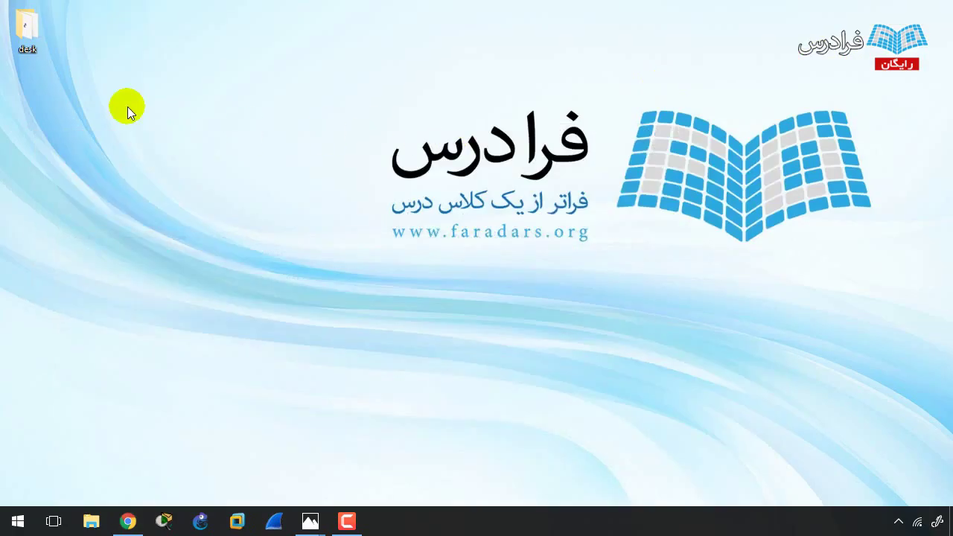
pyautogui.doubleClick(14, 28)
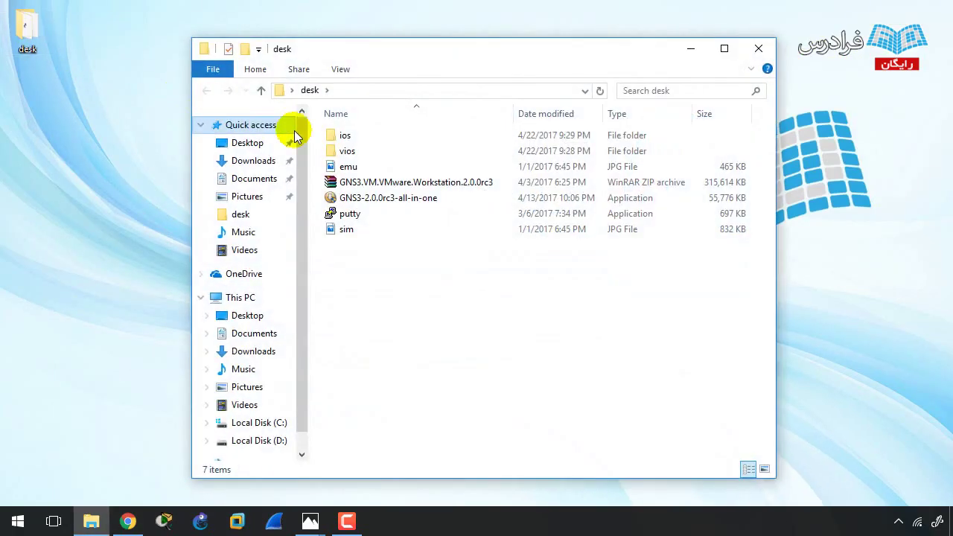
pyautogui.click(378, 200)
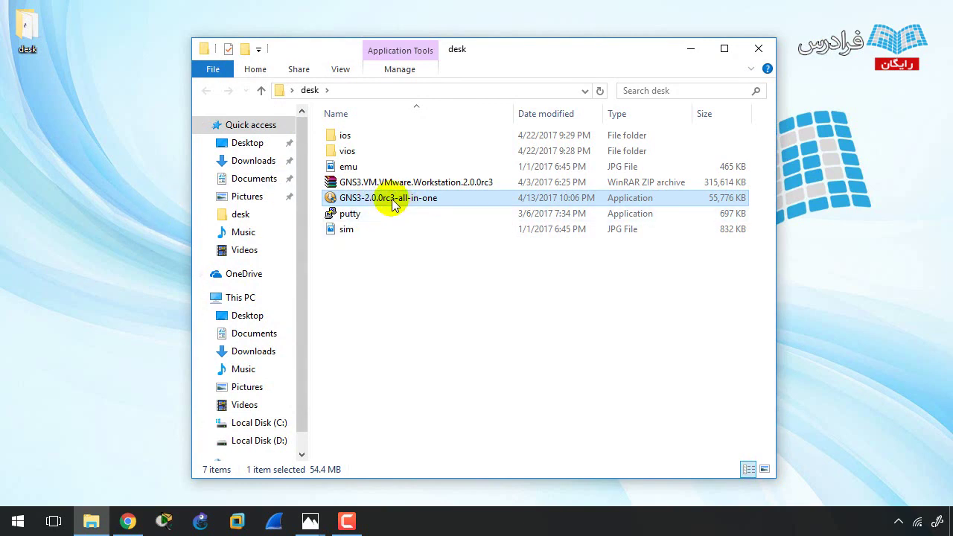
pyautogui.click(372, 185)
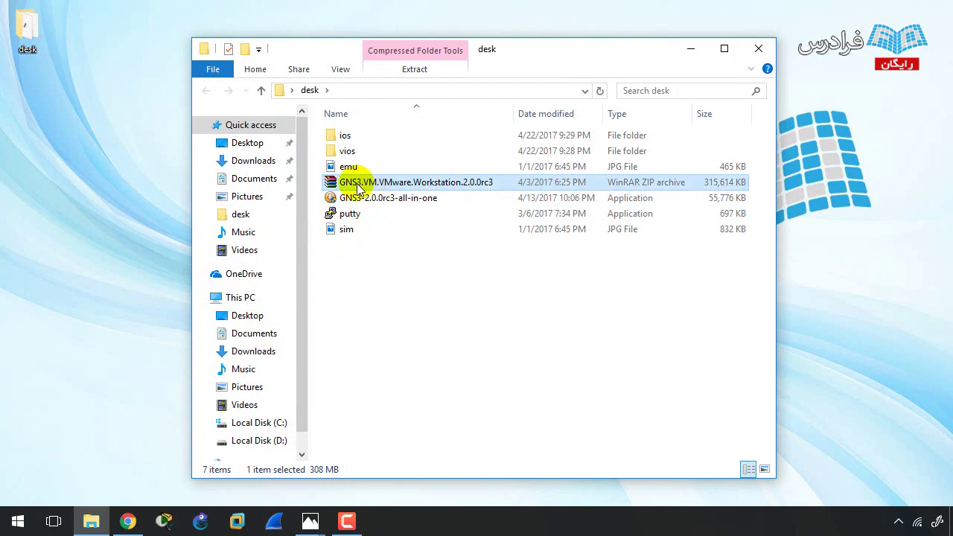
pyautogui.click(376, 198)
pyautogui.click(373, 187)
pyautogui.click(372, 198)
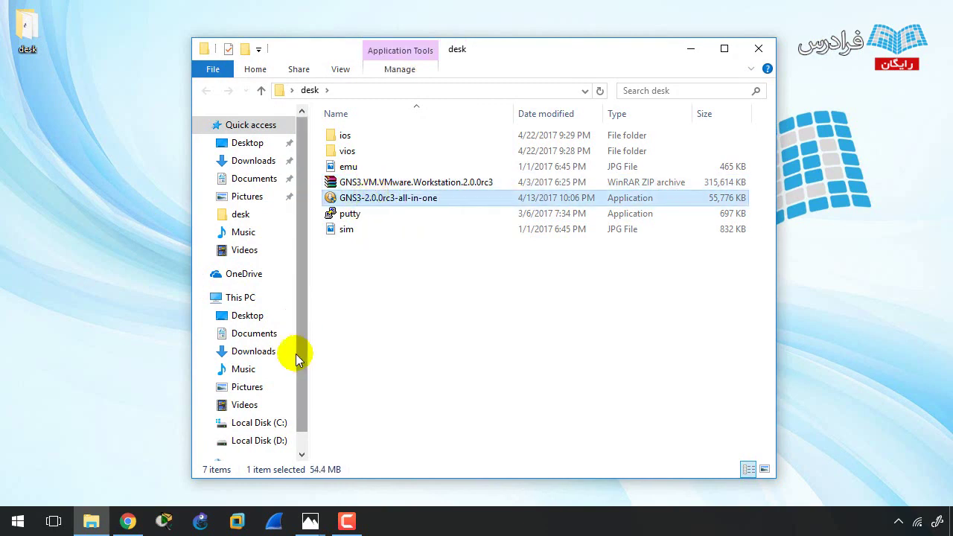
pyautogui.click(236, 525)
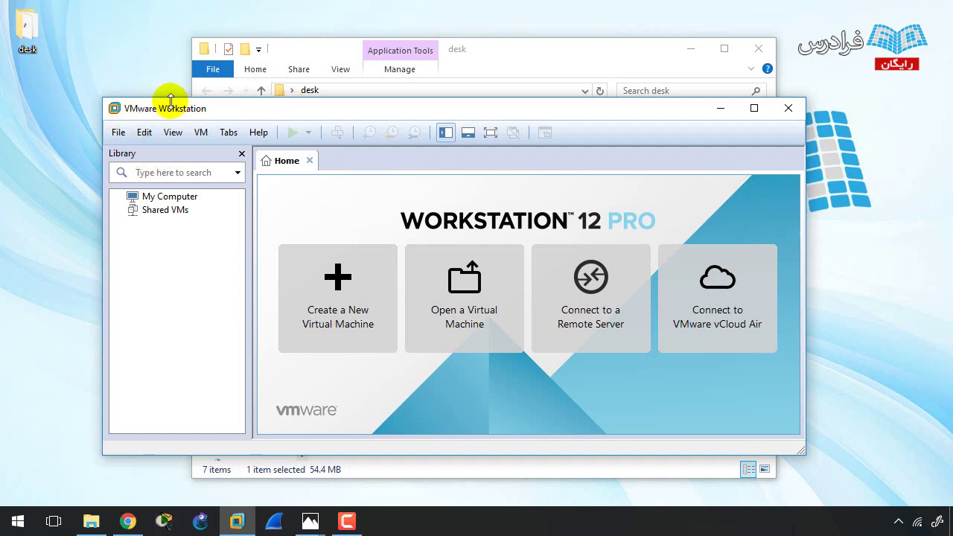
pyautogui.click(720, 108)
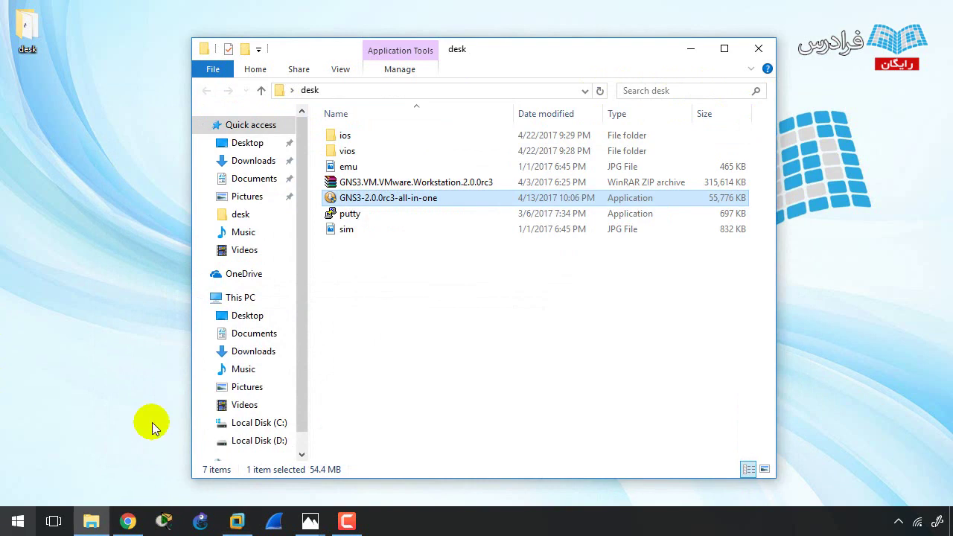
# Launch the GNS3-2.0.0rc3-all-in-one installer and advance to component selection, accepting the license and keeping the GNS3 Start Menu folder.
pyautogui.doubleClick(349, 198)
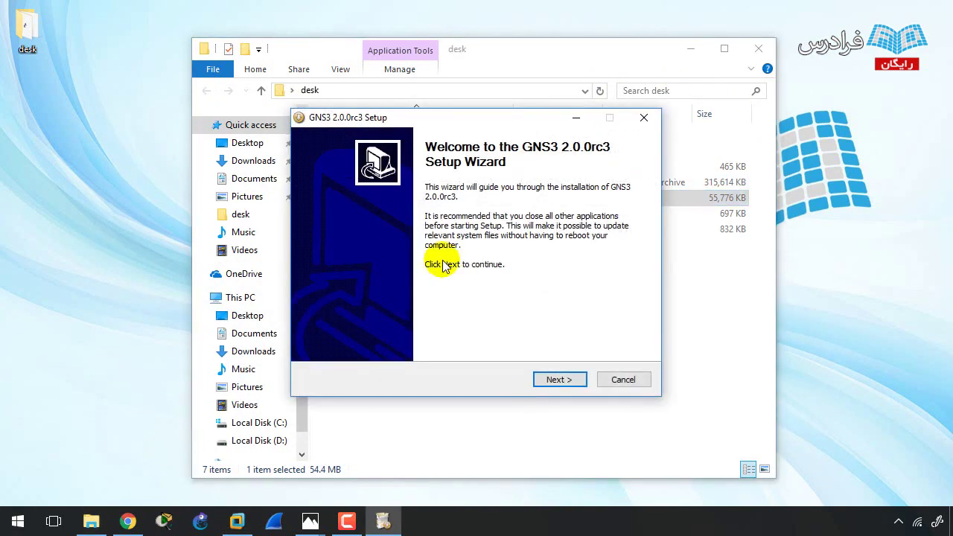
pyautogui.click(566, 380)
pyautogui.click(566, 380)
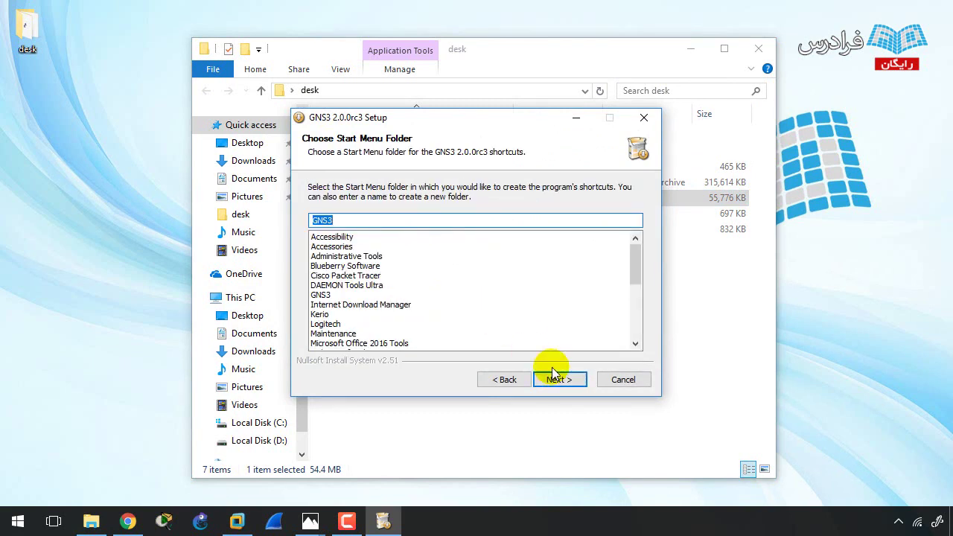
pyautogui.click(567, 380)
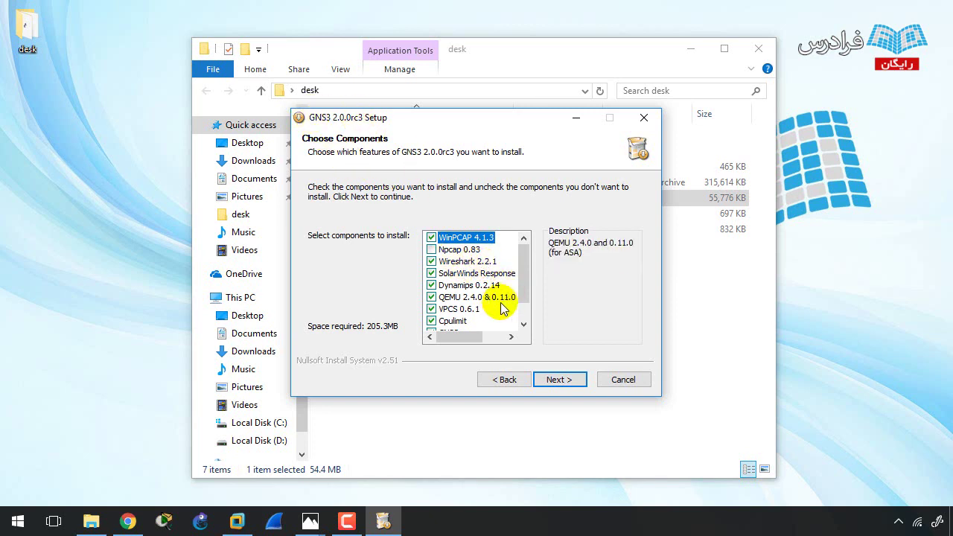
# Exclude the SolarWinds Response component from the GNS3 2.0.0rc3 installation.
pyautogui.moveTo(520, 119); pyautogui.dragTo(674, 269)
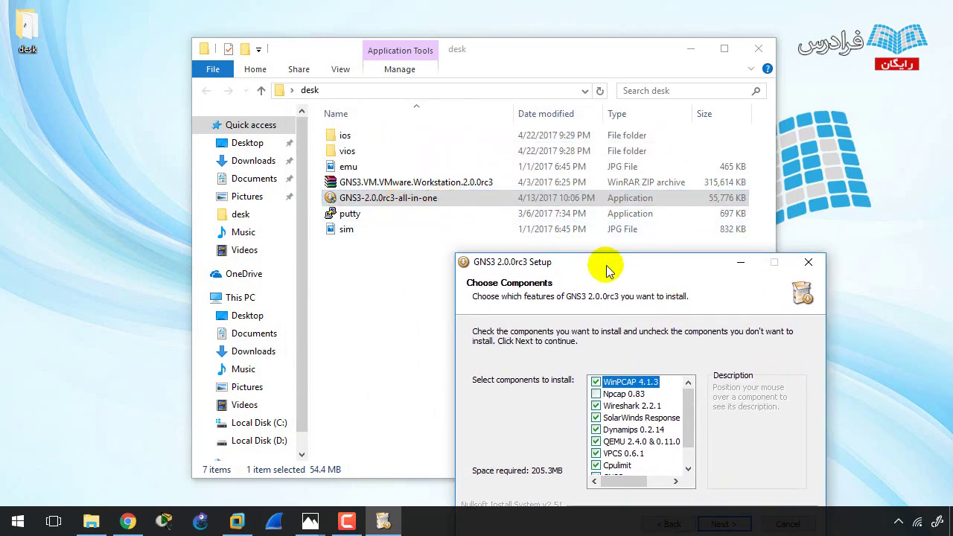
pyautogui.moveTo(610, 263); pyautogui.dragTo(601, 125)
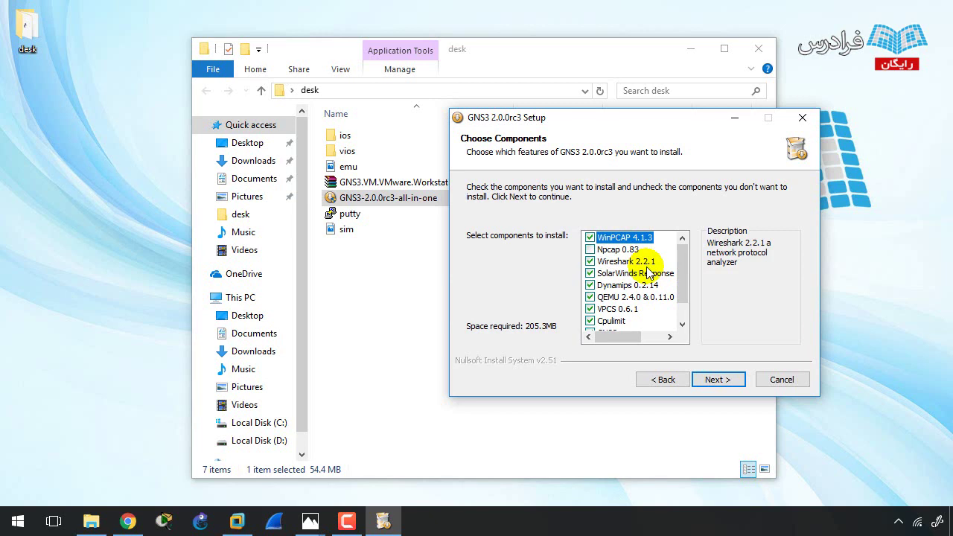
pyautogui.click(589, 273)
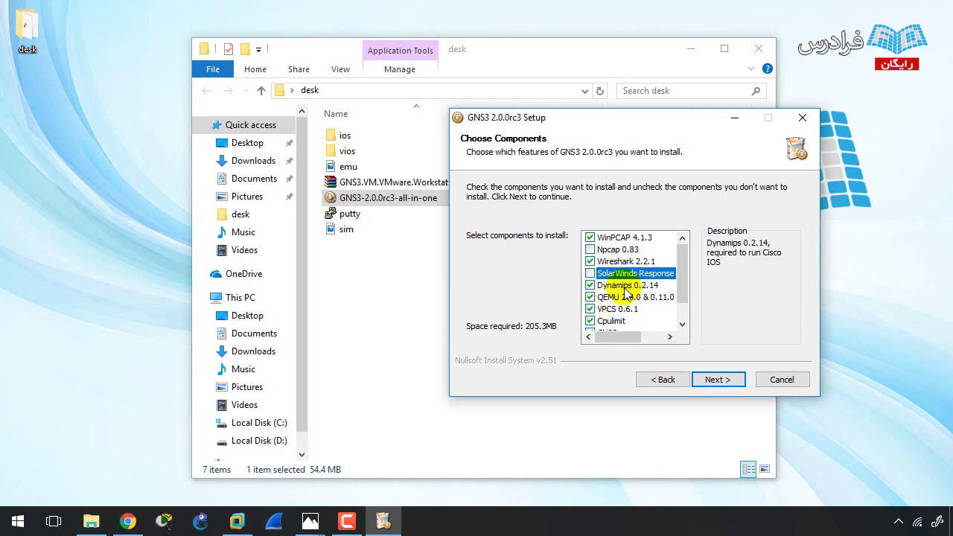
# Review the descriptions of the remaining GNS3 components, including QEMU, VPCS and TightVNC Viewer.
pyautogui.click(601, 297)
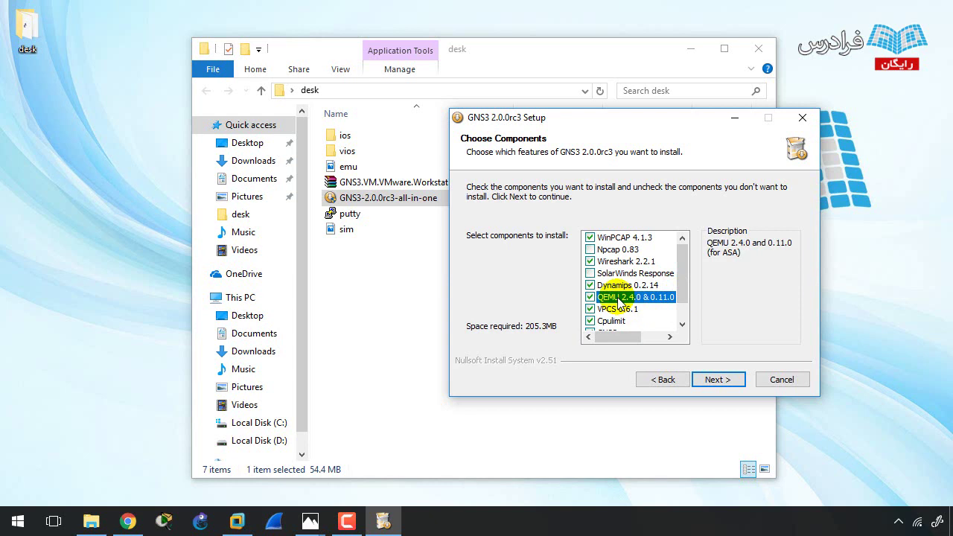
pyautogui.scroll(-1, 618, 299)
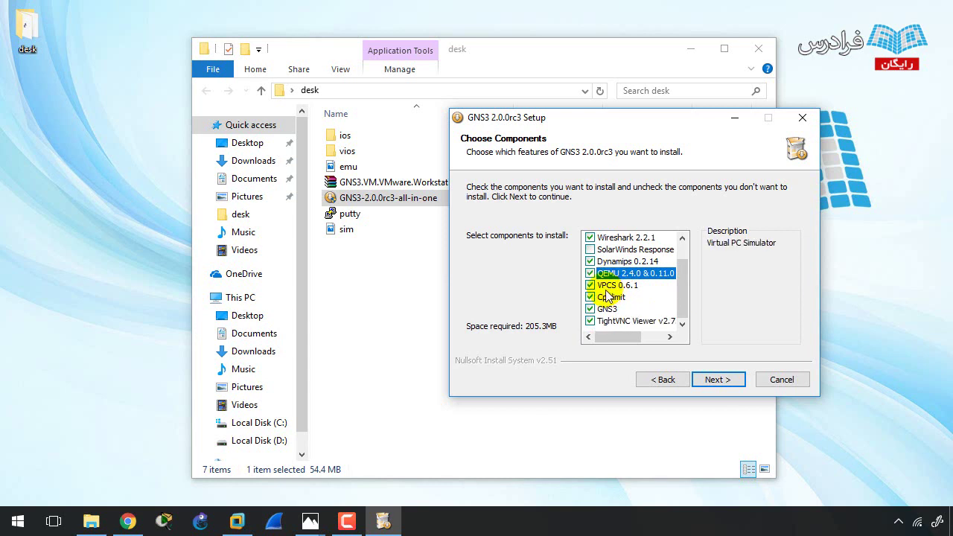
pyautogui.click(617, 286)
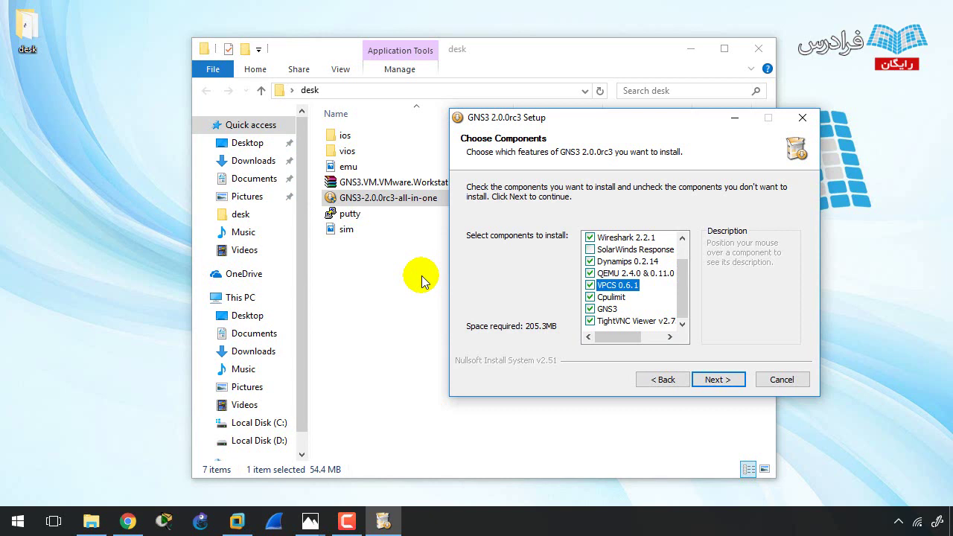
pyautogui.moveTo(621, 287)
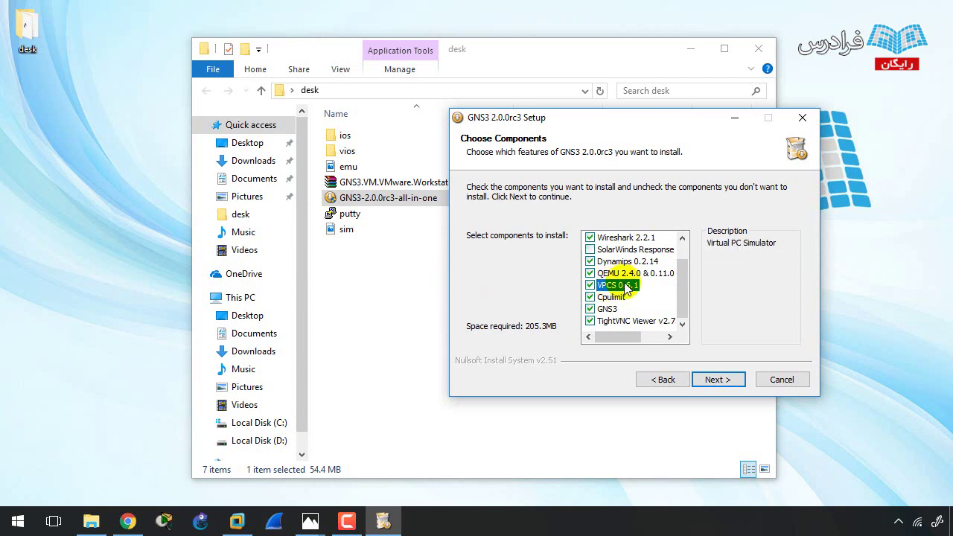
pyautogui.click(590, 297)
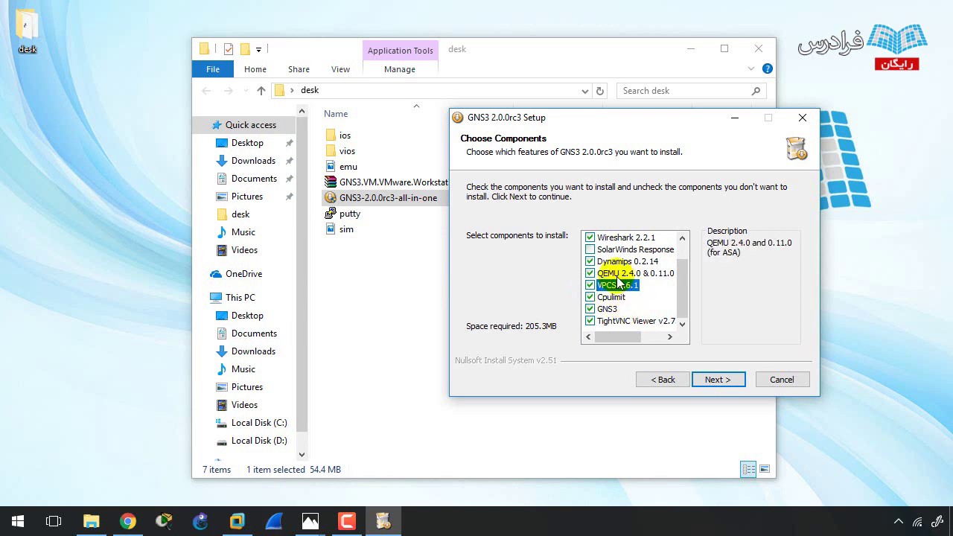
pyautogui.moveTo(660, 322)
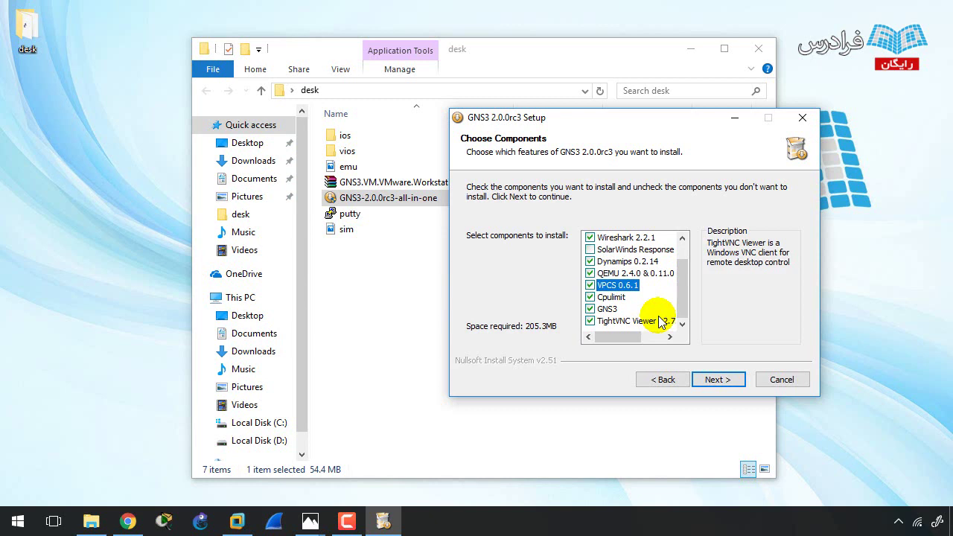
pyautogui.moveTo(599, 314)
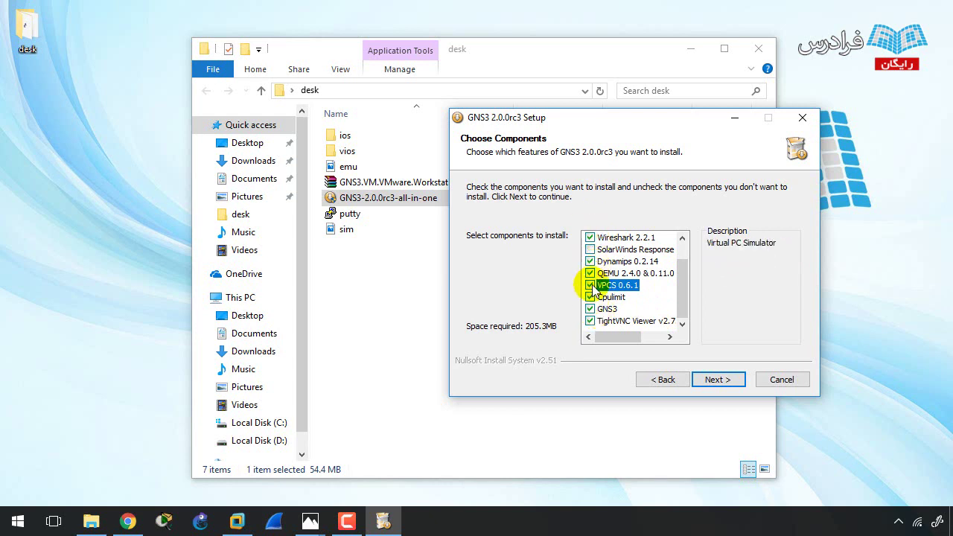
pyautogui.click(590, 308)
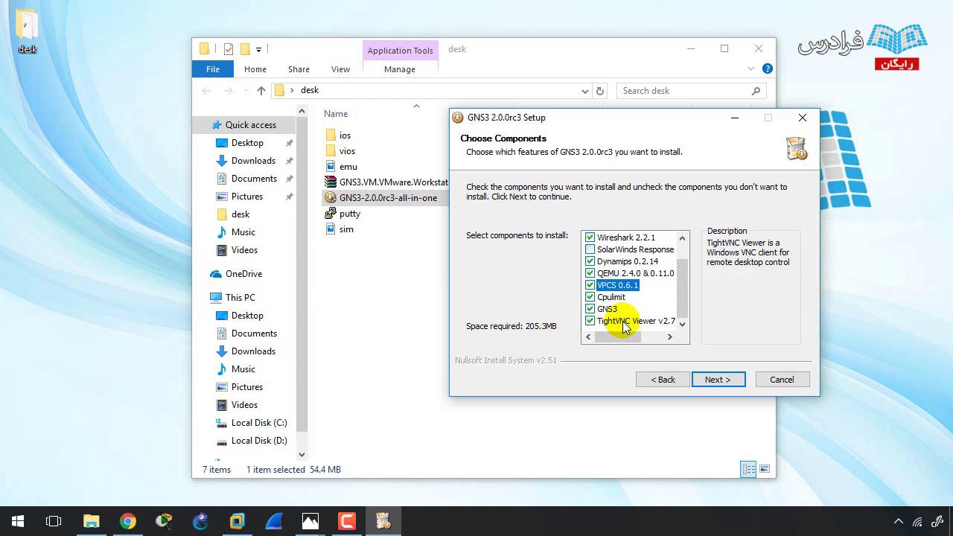
pyautogui.moveTo(580, 117); pyautogui.dragTo(497, 109)
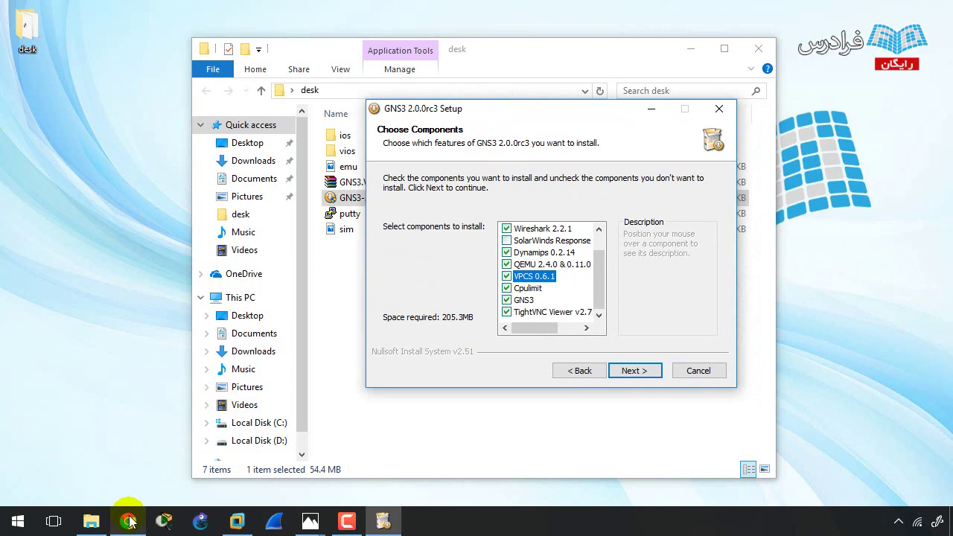
pyautogui.moveTo(238, 526)
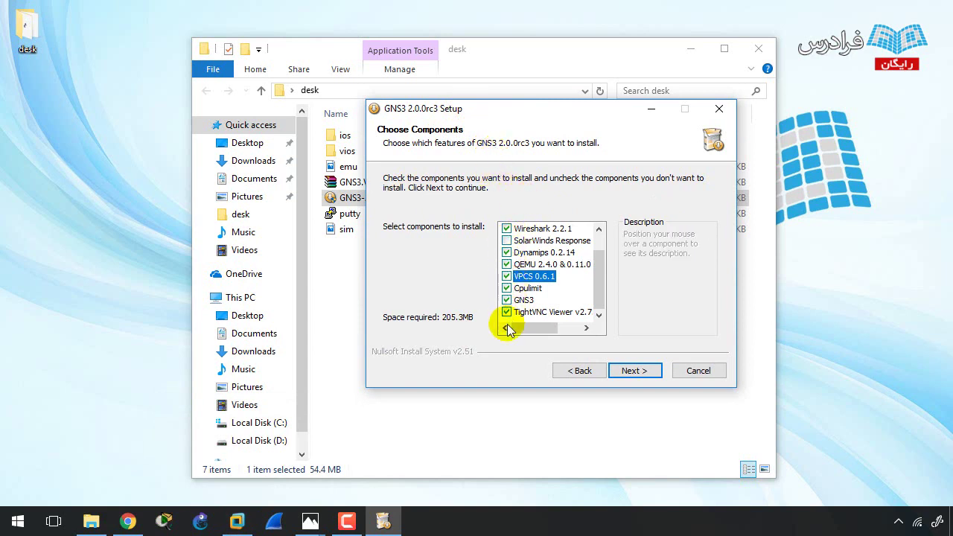
pyautogui.click(506, 241)
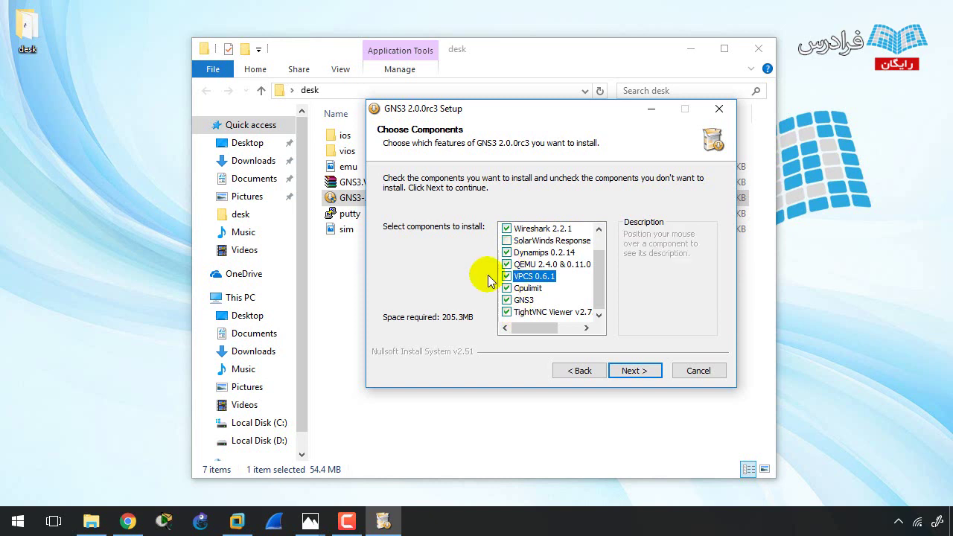
pyautogui.click(506, 241)
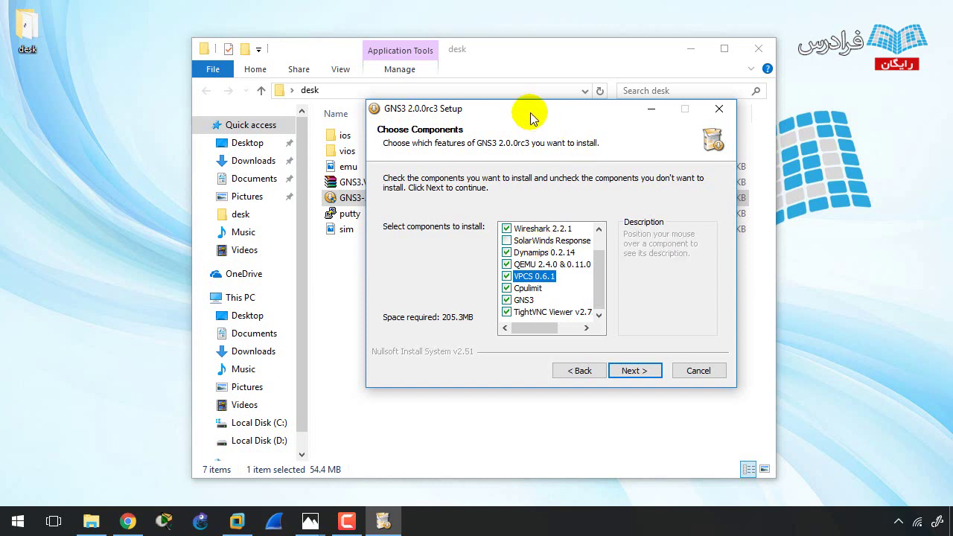
# Cancel the GNS3 2.0.0rc3 setup without installing it and confirm quitting.
pyautogui.moveTo(530, 109); pyautogui.dragTo(636, 98)
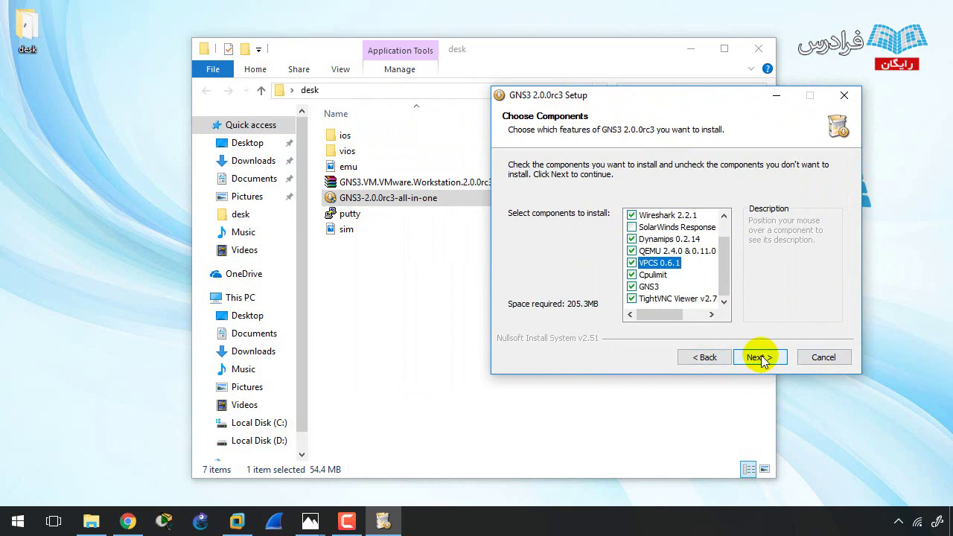
pyautogui.click(824, 358)
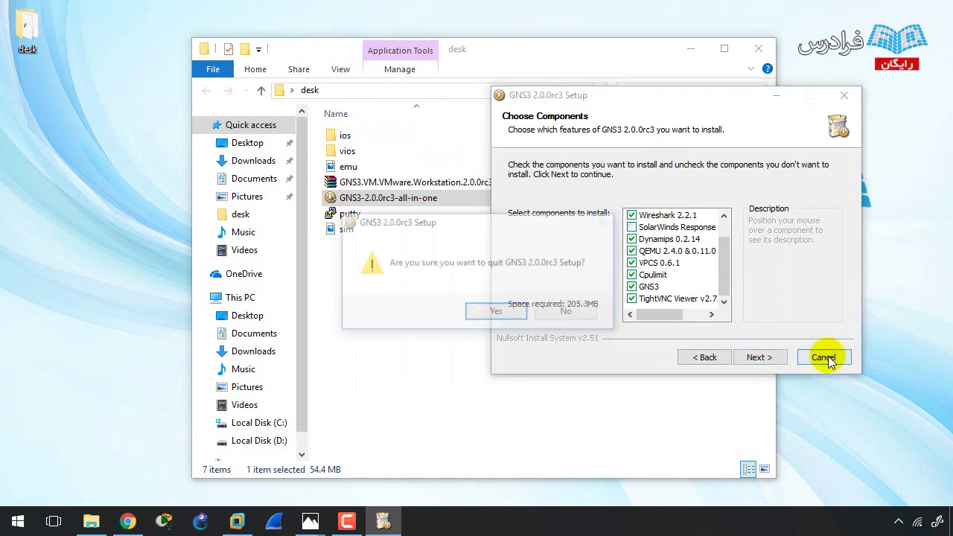
pyautogui.click(503, 312)
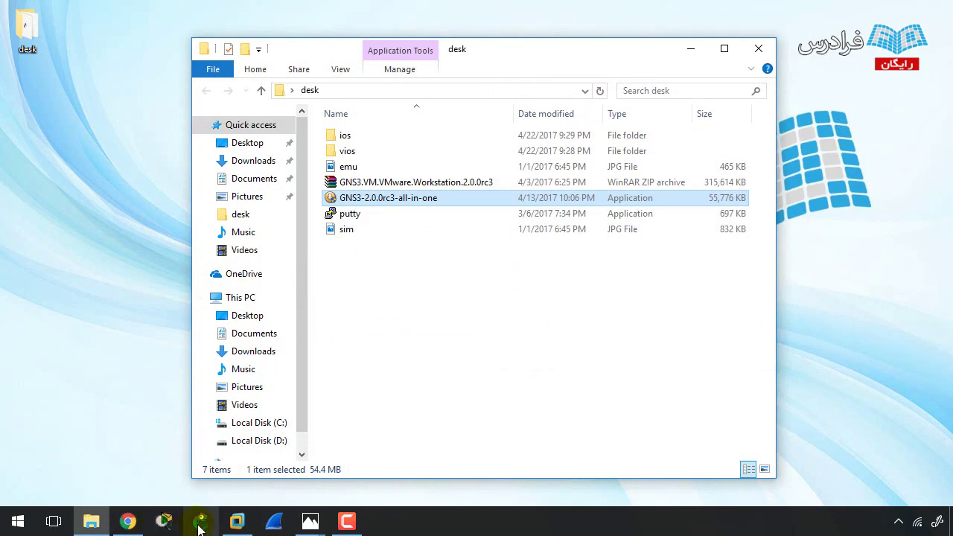
# Extract the GNS3.VM.VMware.Workstation.2.0.0rc3 archive into a folder of the same name inside the desk folder.
pyautogui.click(237, 523)
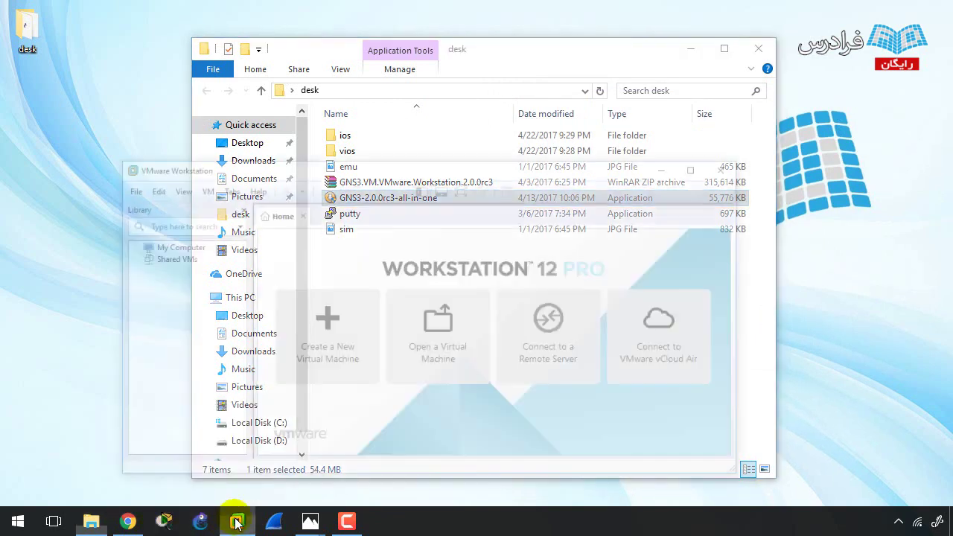
pyautogui.click(719, 112)
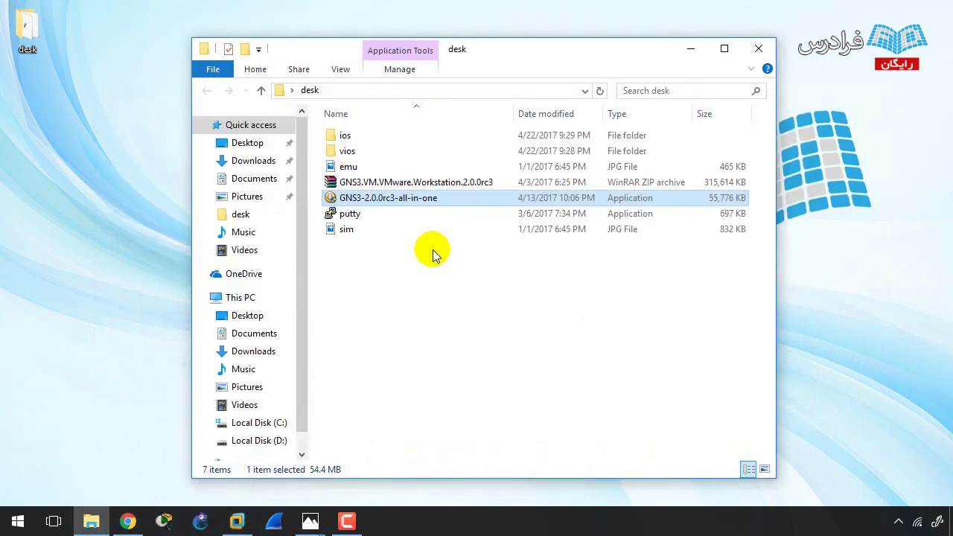
pyautogui.click(349, 185)
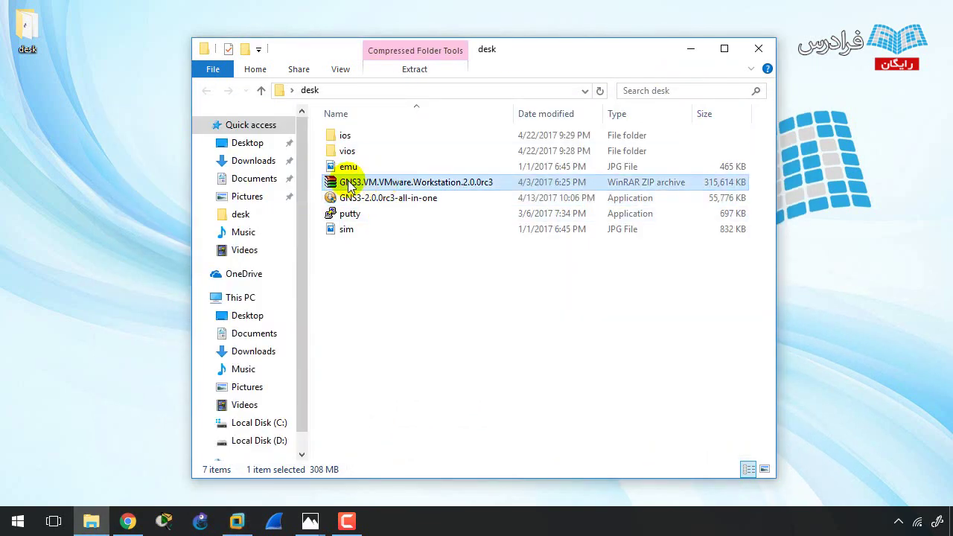
pyautogui.rightClick(411, 185)
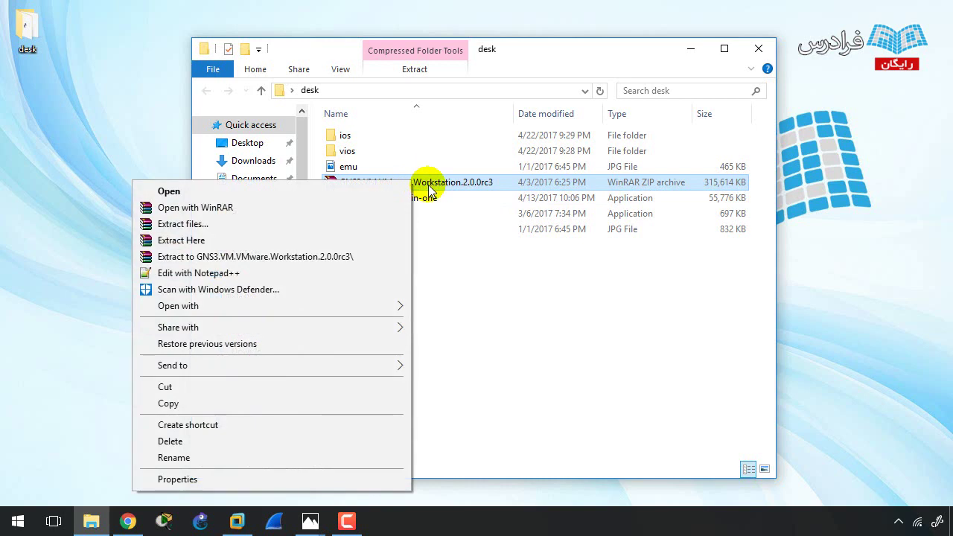
pyautogui.click(287, 255)
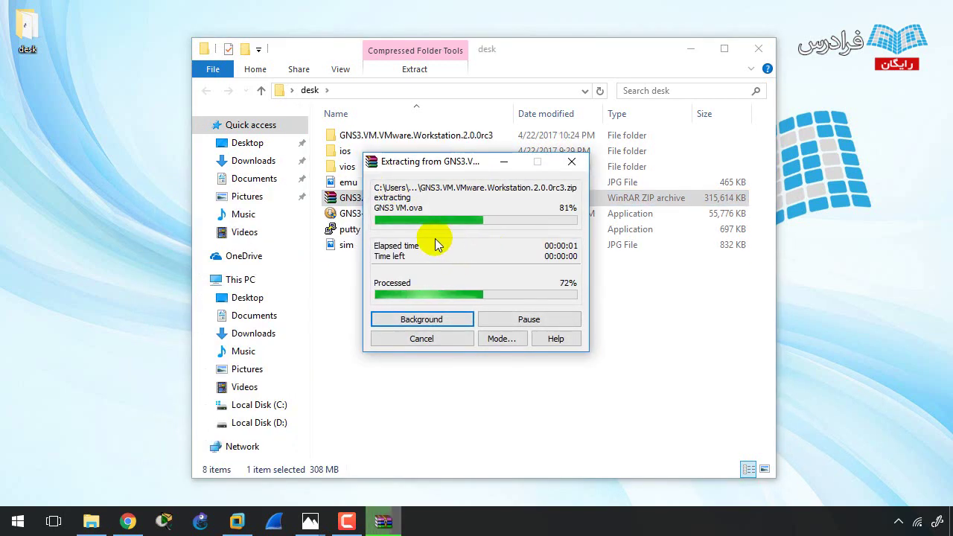
# Open the extracted GNS3 VM appliance with VMware Workstation and import it as GNS3 VM, keeping the default storage path.
pyautogui.doubleClick(411, 135)
pyautogui.click(358, 137)
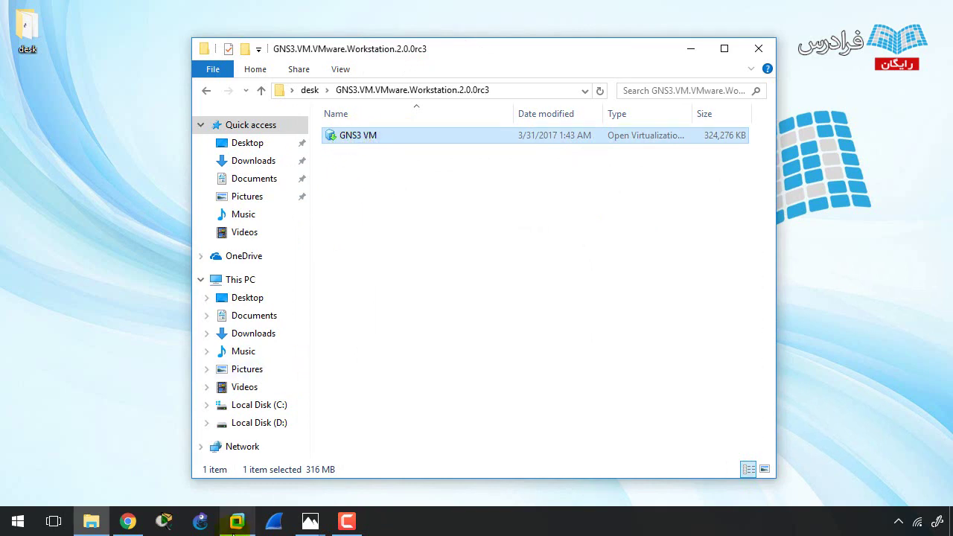
pyautogui.rightClick(356, 137)
pyautogui.moveTo(304, 196)
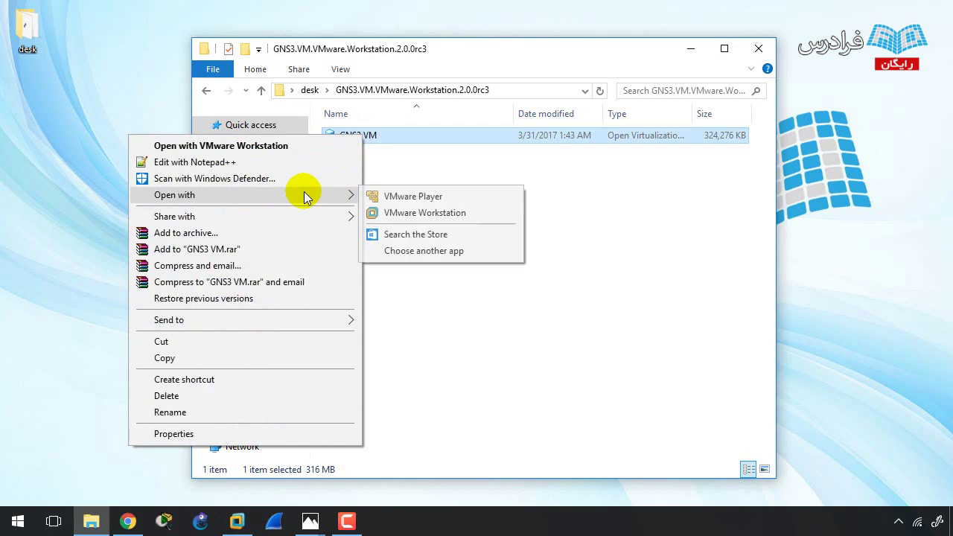
pyautogui.click(407, 215)
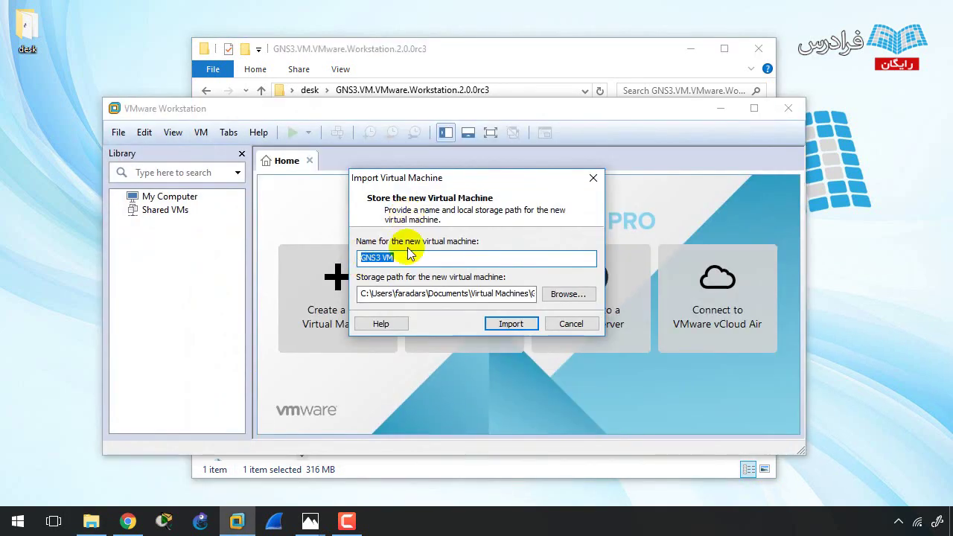
pyautogui.click(515, 330)
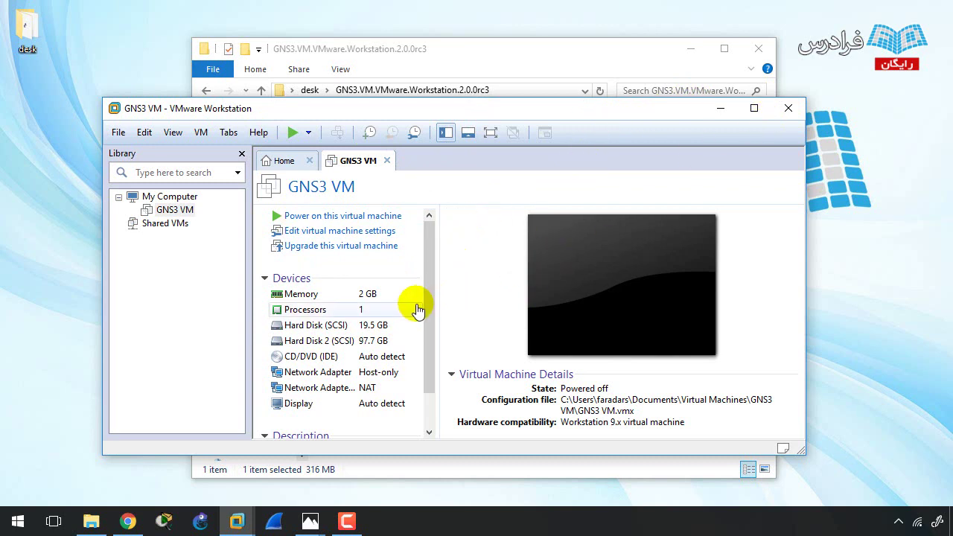
# Close VMware Workstation and the extracted appliance's folder window.
pyautogui.click(718, 112)
pyautogui.moveTo(237, 519)
pyautogui.click(272, 428)
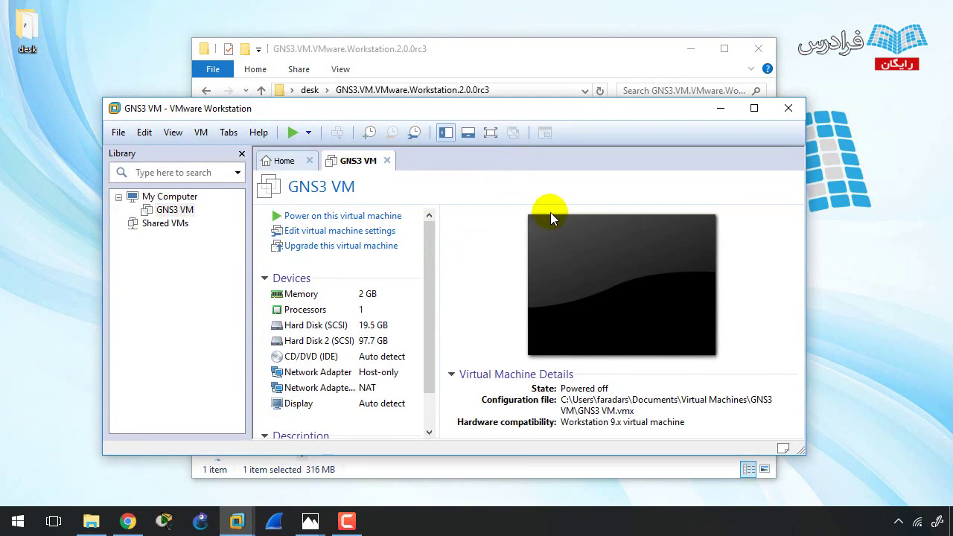
pyautogui.click(787, 110)
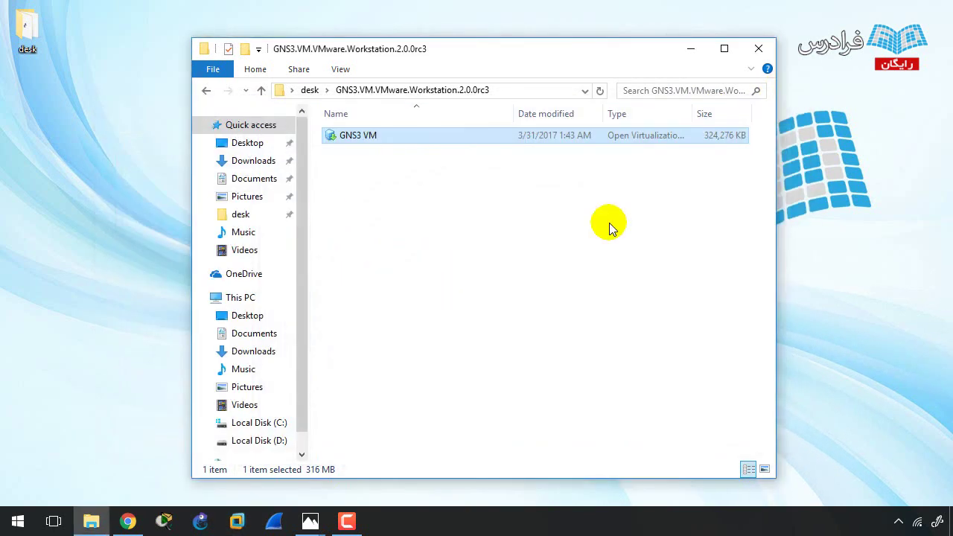
pyautogui.click(759, 48)
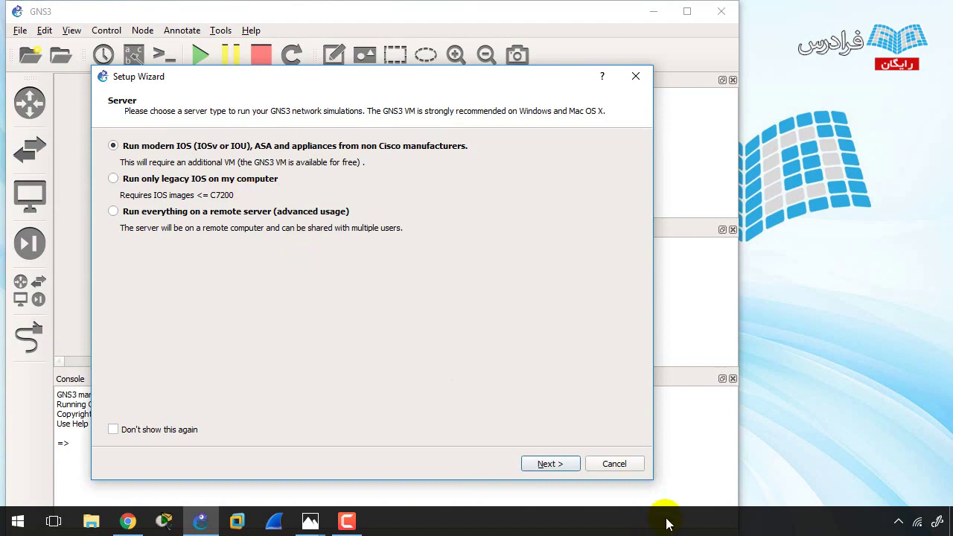
# Dismiss the GNS3 Setup Wizard and open the GNS3 preferences.
pyautogui.click(615, 466)
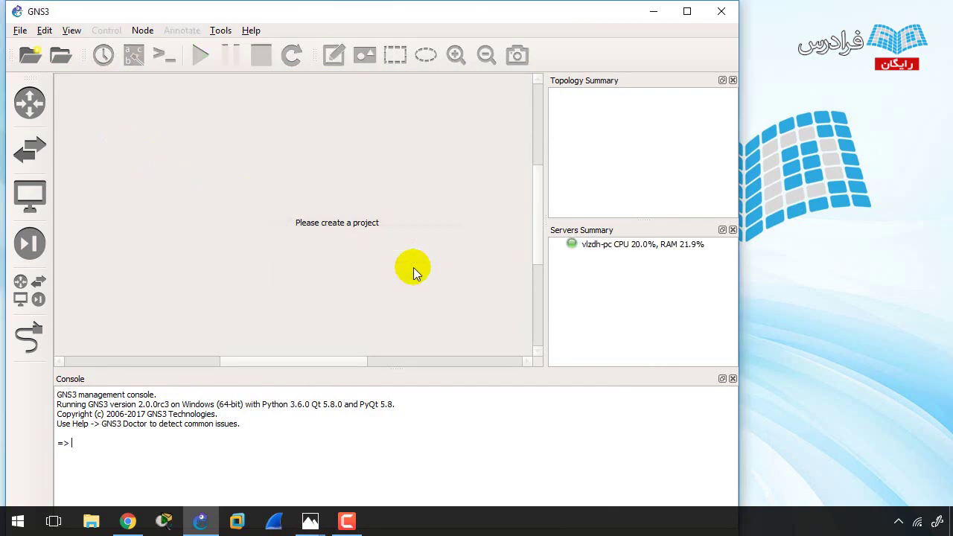
pyautogui.click(616, 246)
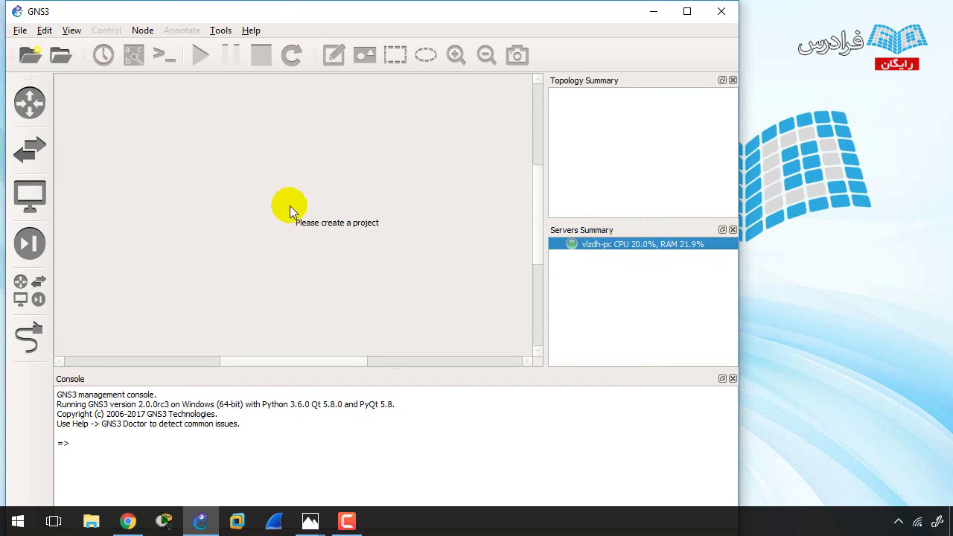
pyautogui.click(45, 32)
pyautogui.click(82, 100)
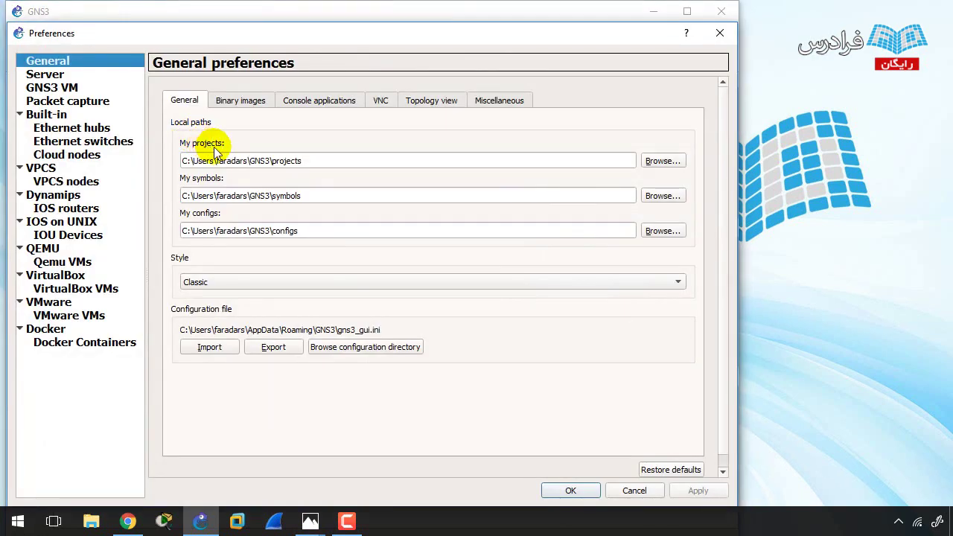
pyautogui.moveTo(221, 33); pyautogui.dragTo(361, 49)
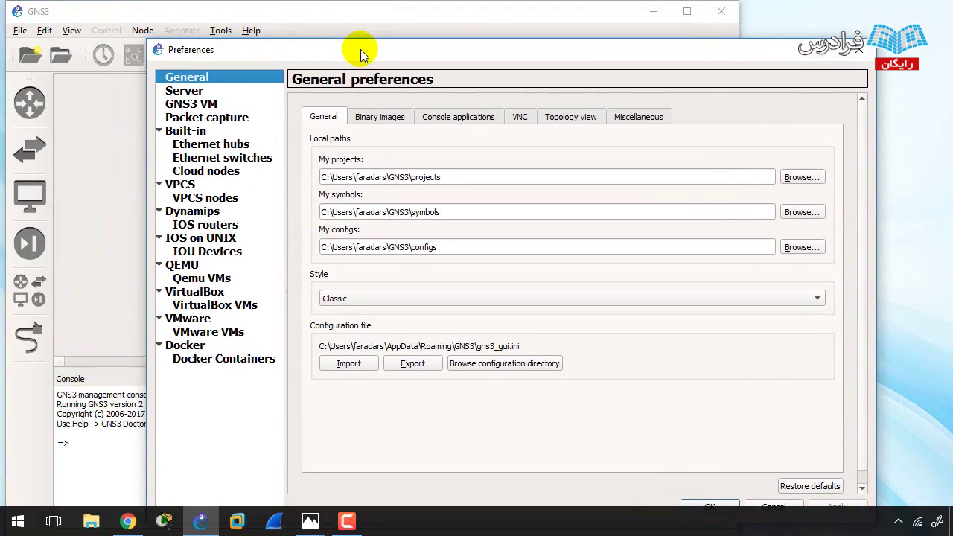
# Enable the GNS3 VM in its preferences, with VMware Workstation / Player as virtualization engine, and apply the settings.
pyautogui.click(188, 105)
pyautogui.click(309, 116)
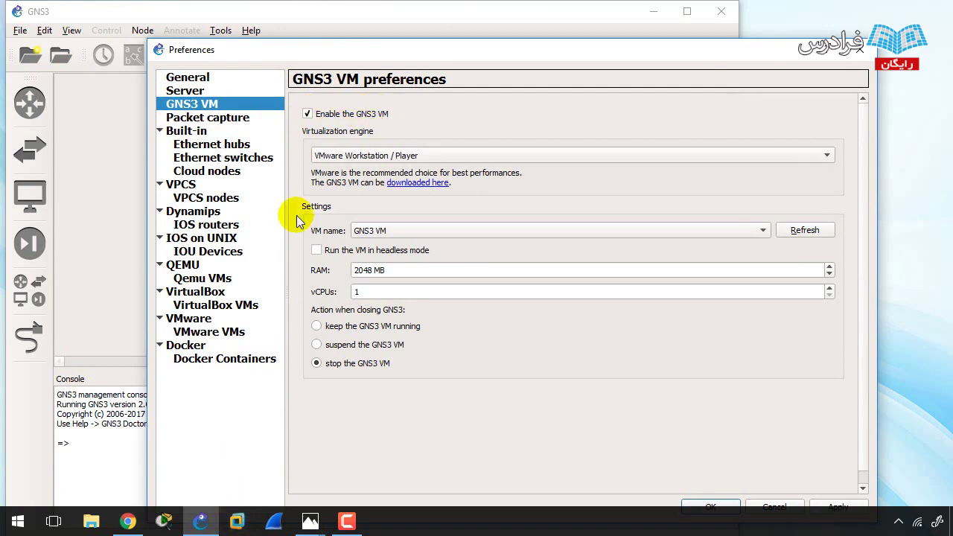
pyautogui.moveTo(454, 48); pyautogui.dragTo(371, 9)
pyautogui.click(636, 468)
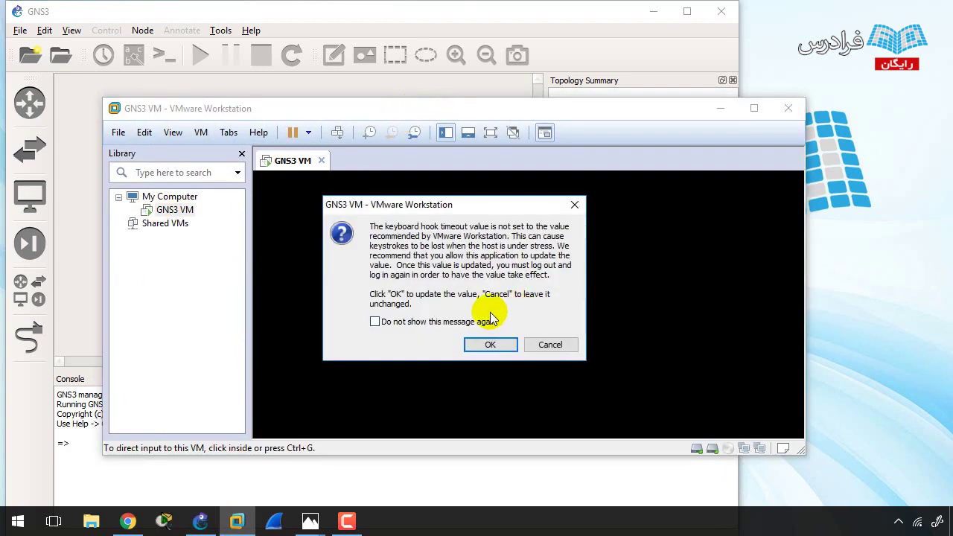
# Accept VMware Workstation's keyboard hook timeout update, let the GNS3 VM boot, and return to GNS3 to check the connected servers.
pyautogui.click(486, 342)
pyautogui.moveTo(495, 113); pyautogui.dragTo(526, 23)
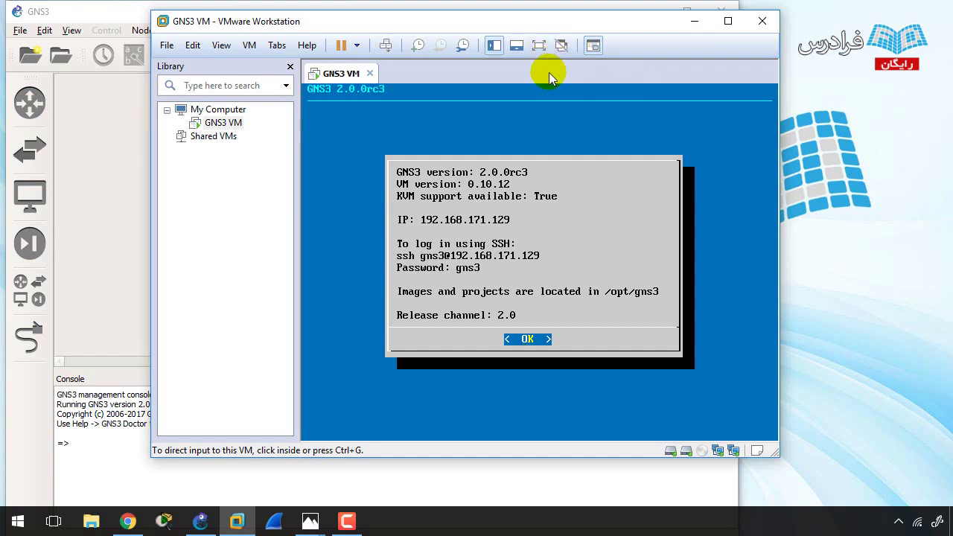
pyautogui.click(550, 104)
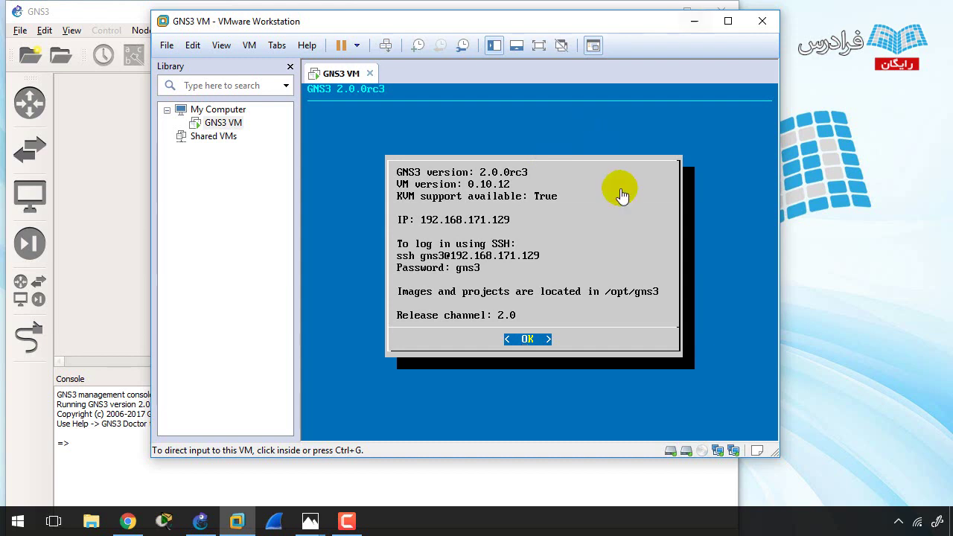
pyautogui.click(198, 522)
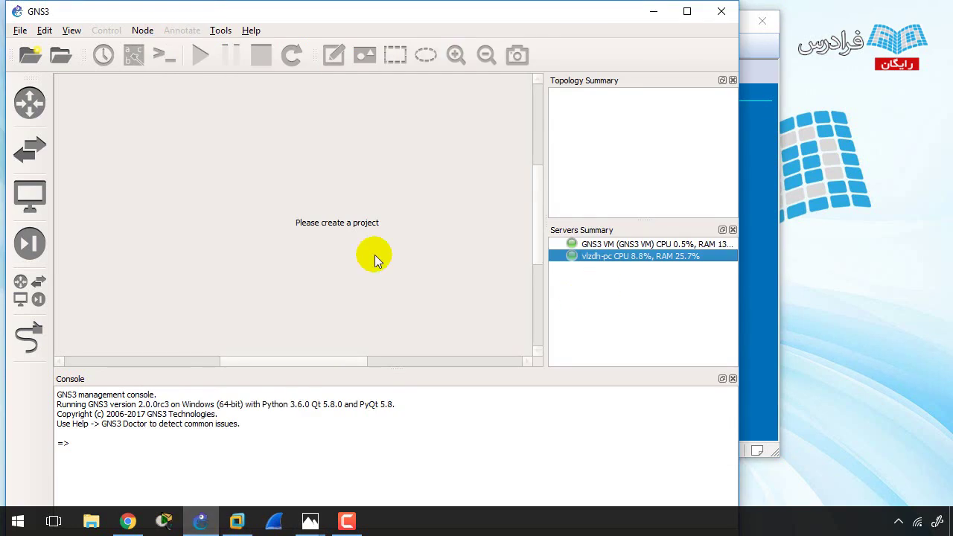
# Close GNS3 and VMware Workstation, and bring up the emu.jpg photo.
pyautogui.click(720, 13)
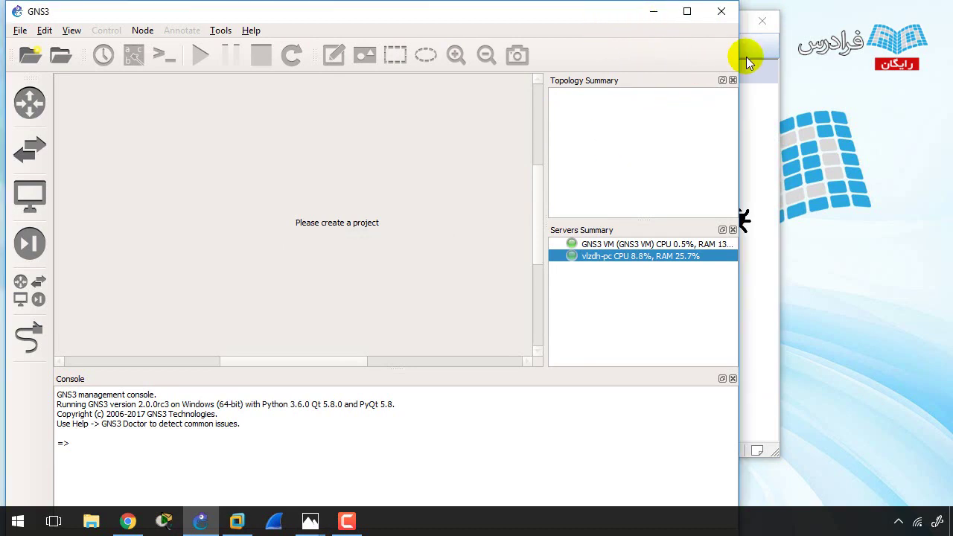
pyautogui.click(767, 75)
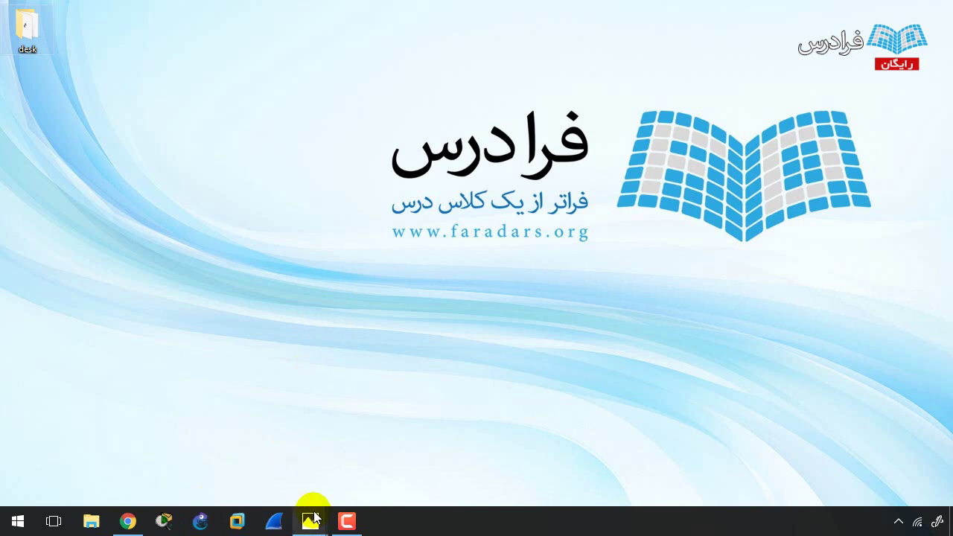
pyautogui.click(278, 487)
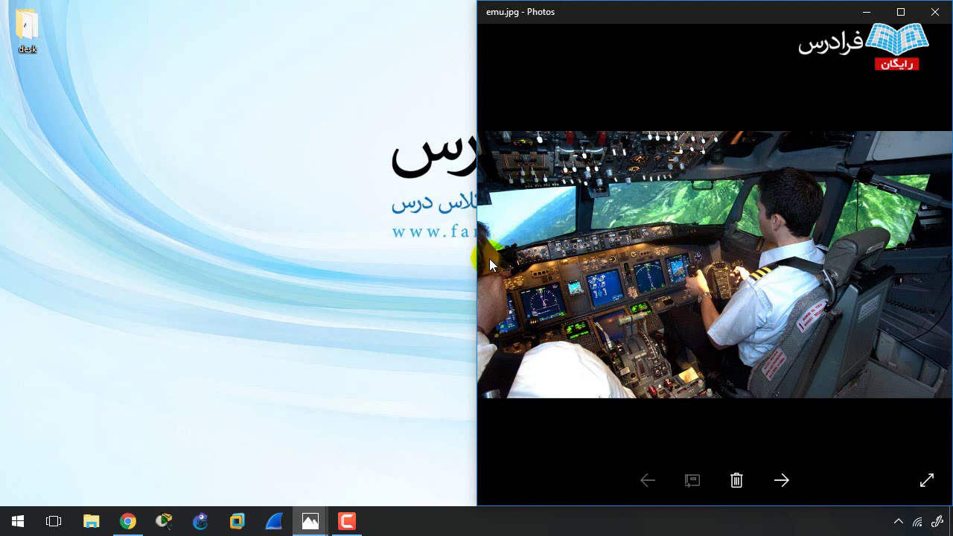
# Show the c7200-adventerprisek9-mz.150-1.M.bin image in the desk folder's ios subfolder and place the folder window beside the photo.
pyautogui.doubleClick(32, 35)
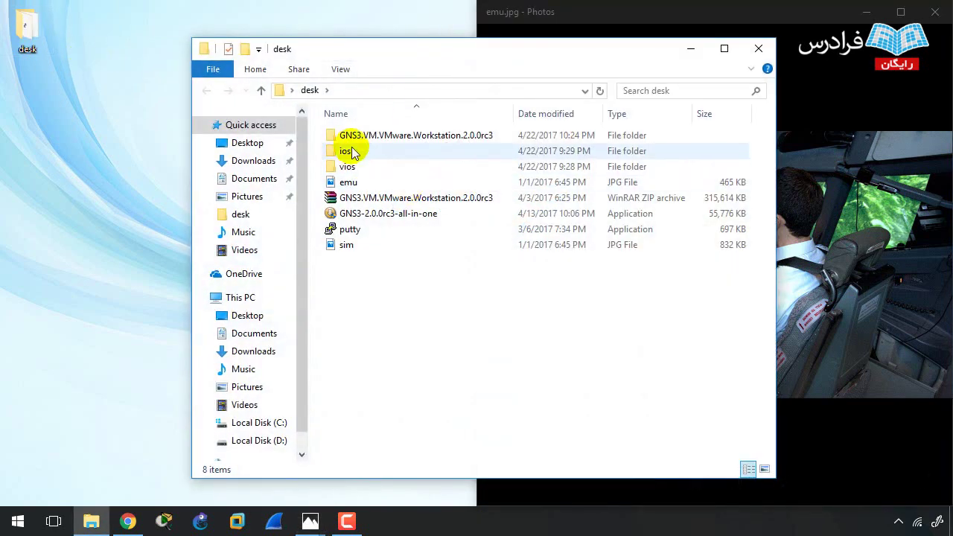
pyautogui.doubleClick(350, 151)
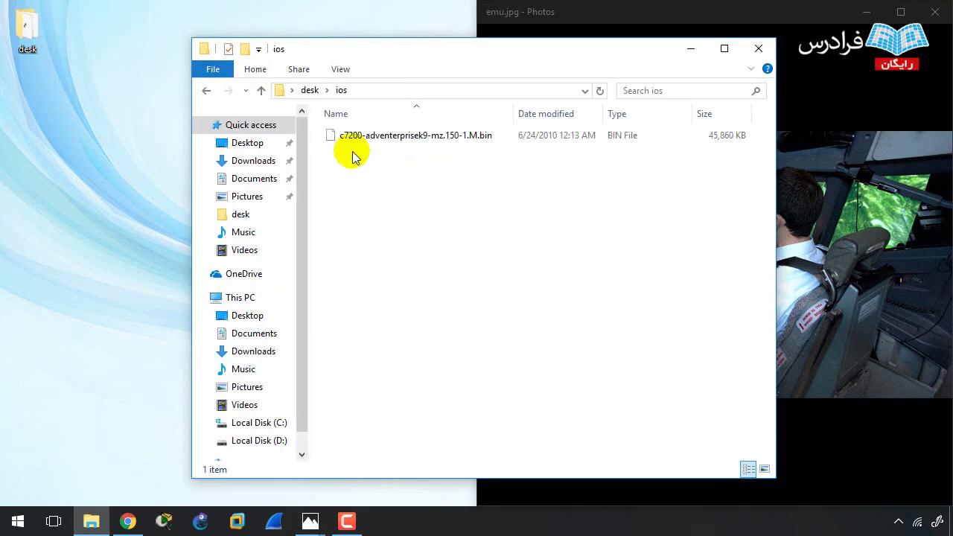
pyautogui.click(372, 137)
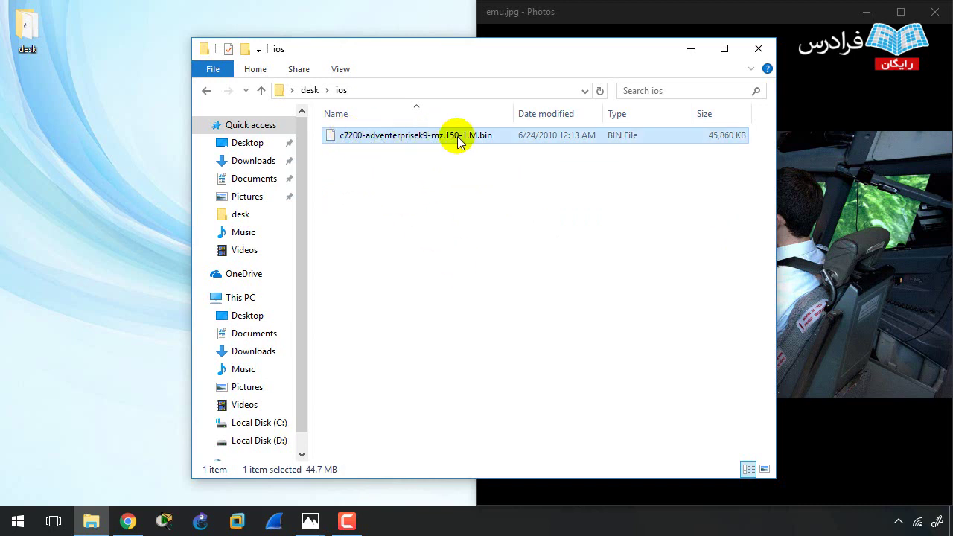
pyautogui.moveTo(607, 107); pyautogui.dragTo(617, 107)
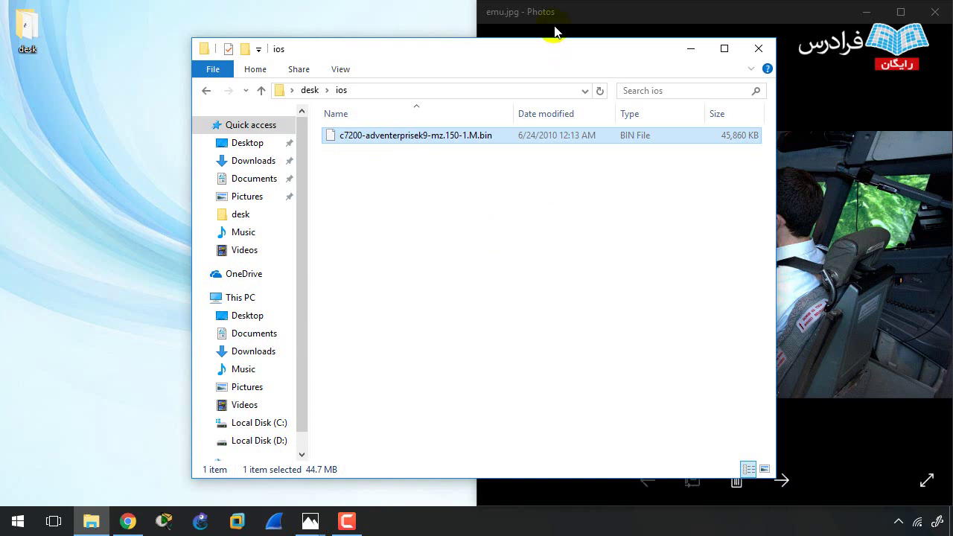
pyautogui.moveTo(514, 48); pyautogui.dragTo(3, 123)
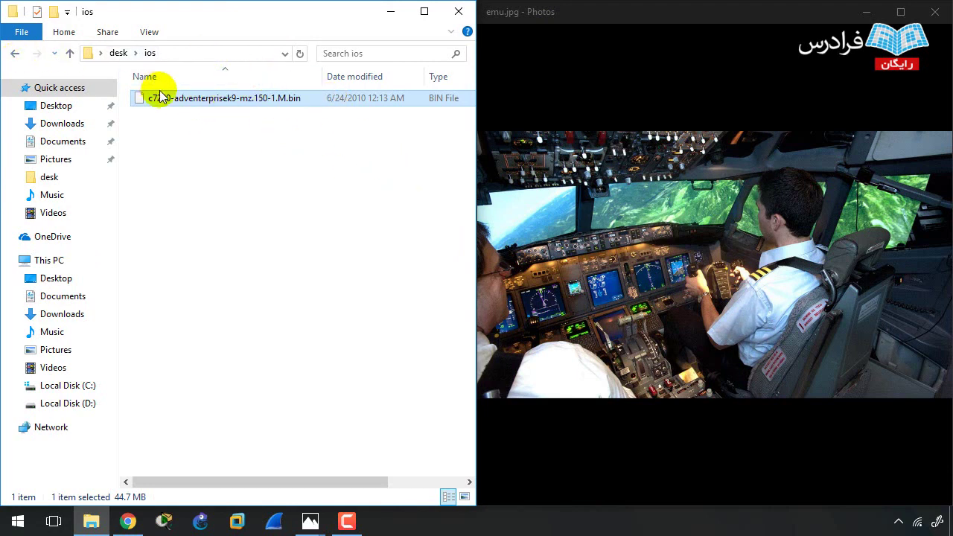
# Open the vios folder inside desk and widen the name column to show the full image file names.
pyautogui.click(15, 53)
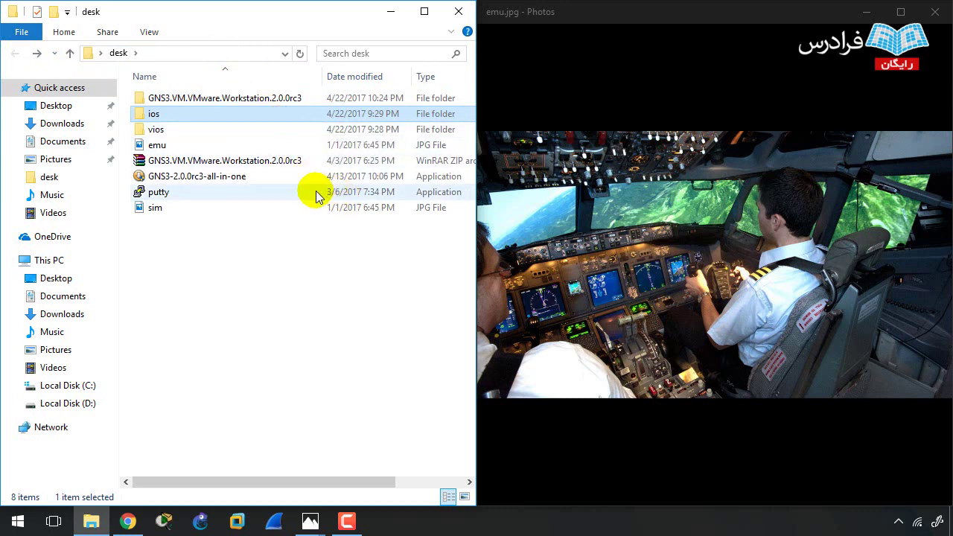
pyautogui.doubleClick(173, 131)
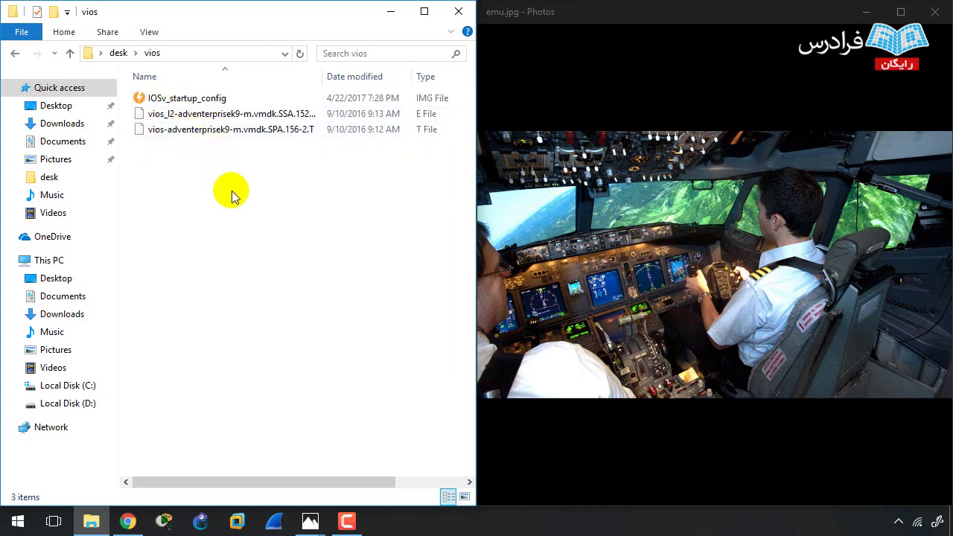
pyautogui.doubleClick(322, 76)
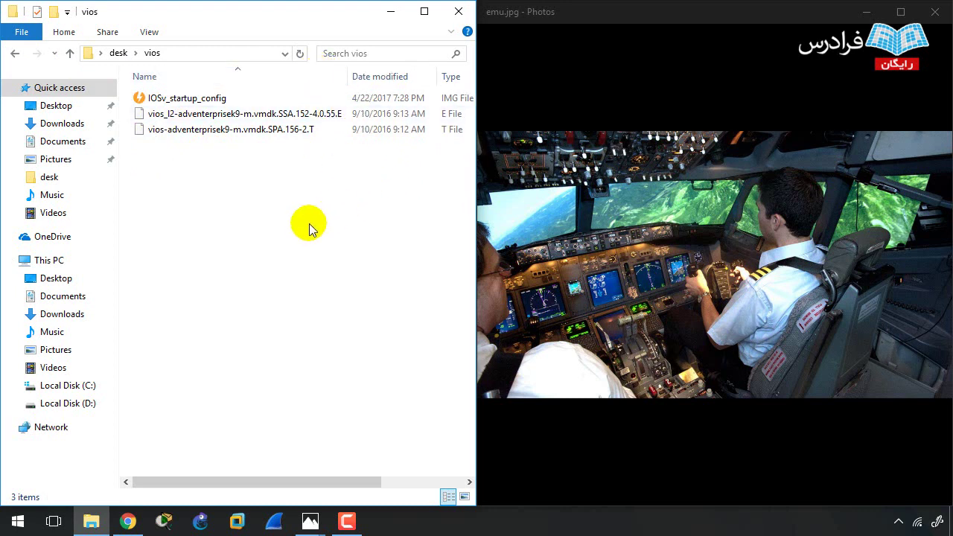
# Switch to Chrome, close the GNS3 Marketplace appliances page, and bring up the GNS3 home page.
pyautogui.click(128, 521)
pyautogui.click(740, 9)
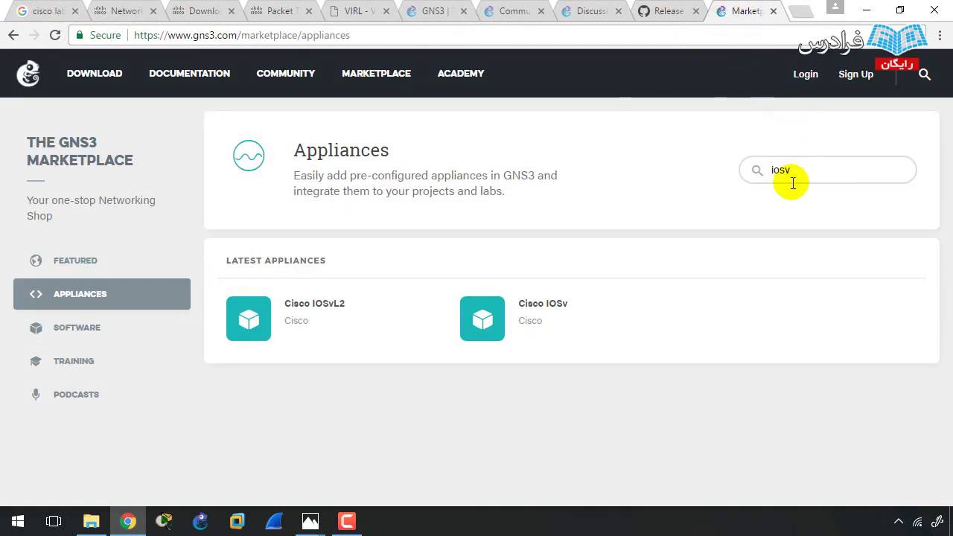
pyautogui.click(773, 11)
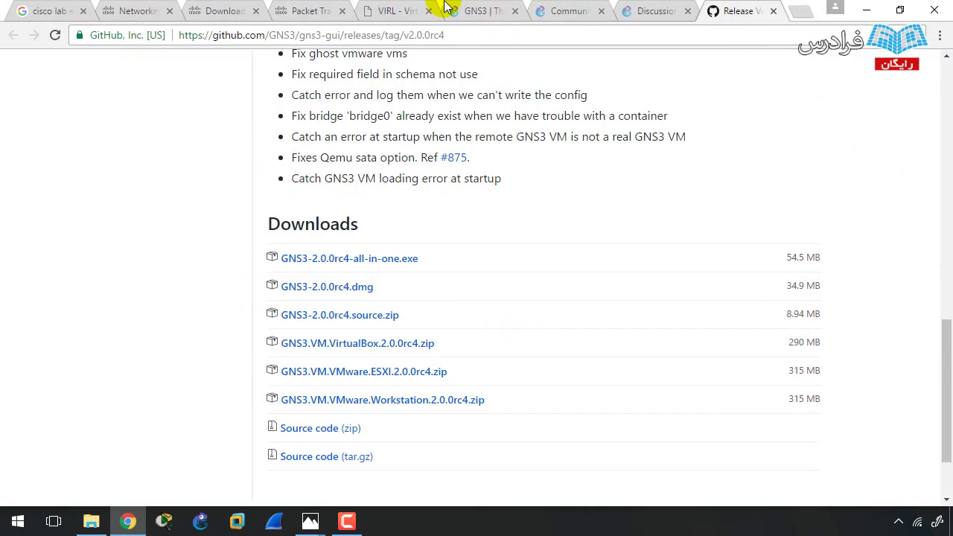
pyautogui.click(449, 9)
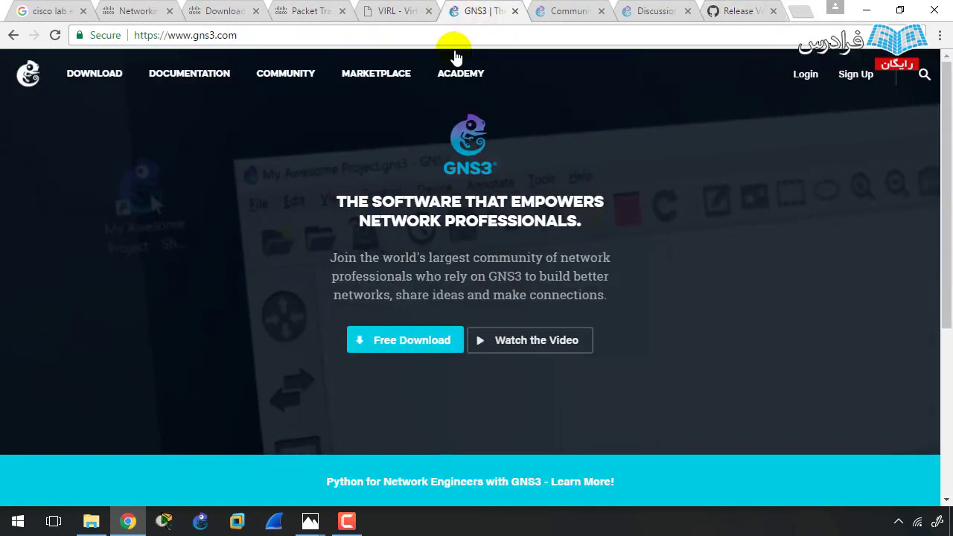
# Browse the appliances list in the GNS3 Marketplace and search it for iosv.
pyautogui.click(370, 75)
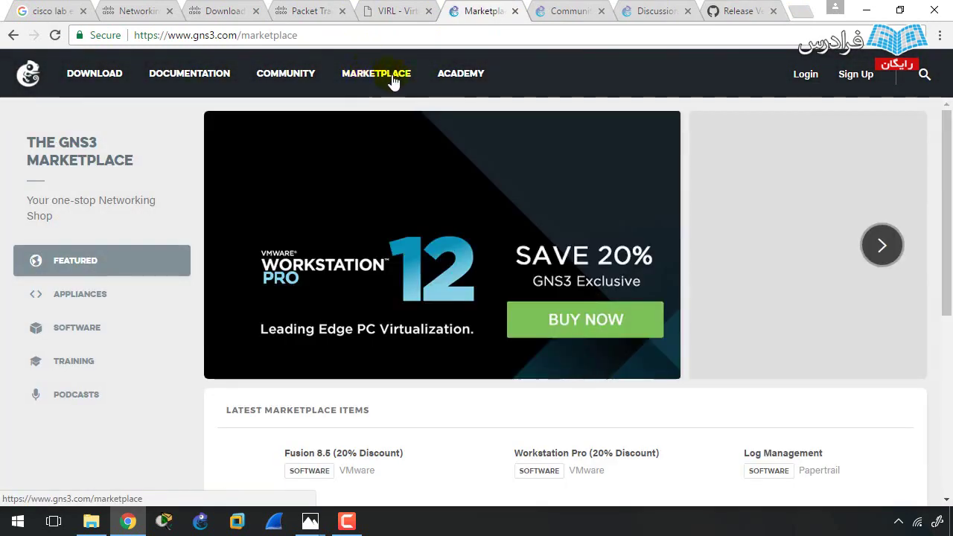
pyautogui.click(80, 295)
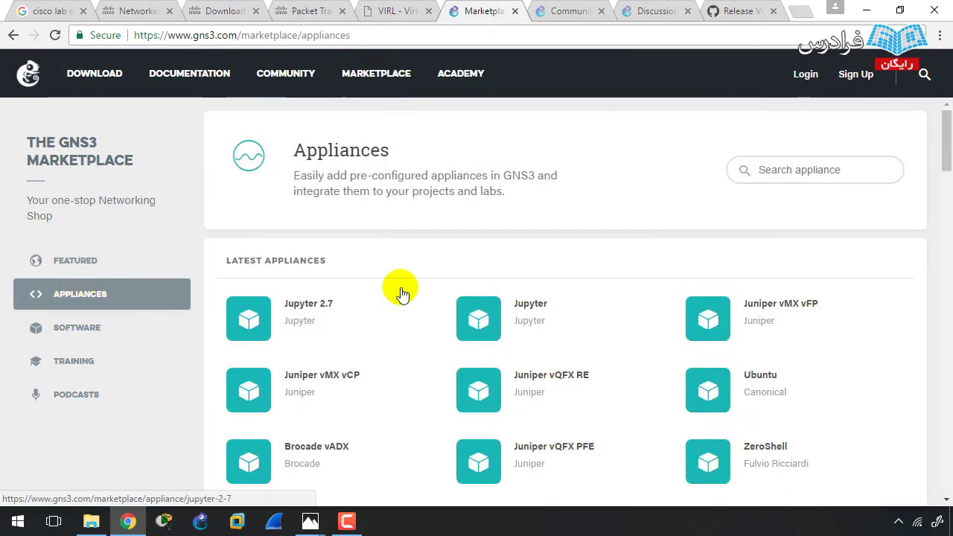
pyautogui.scroll(-1, 395, 278)
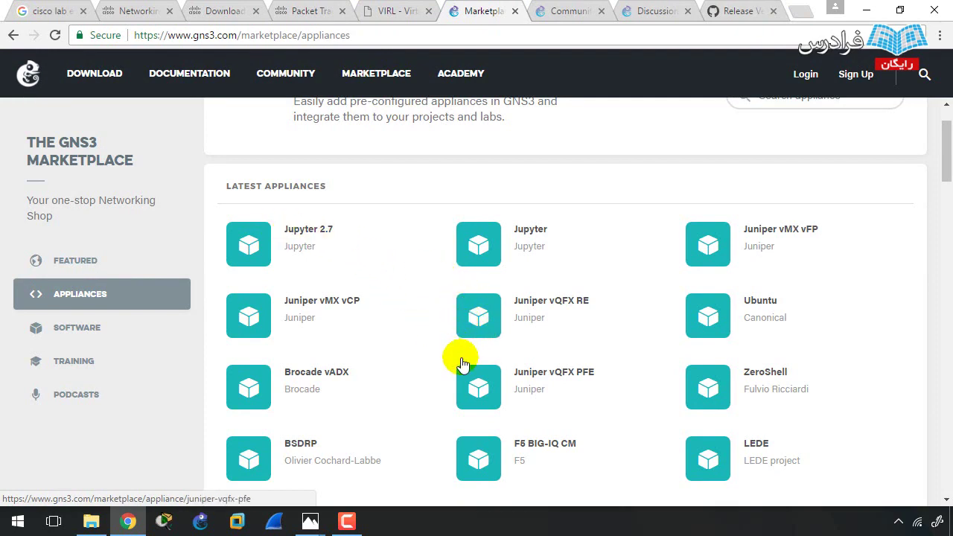
pyautogui.scroll(-2, 530, 363)
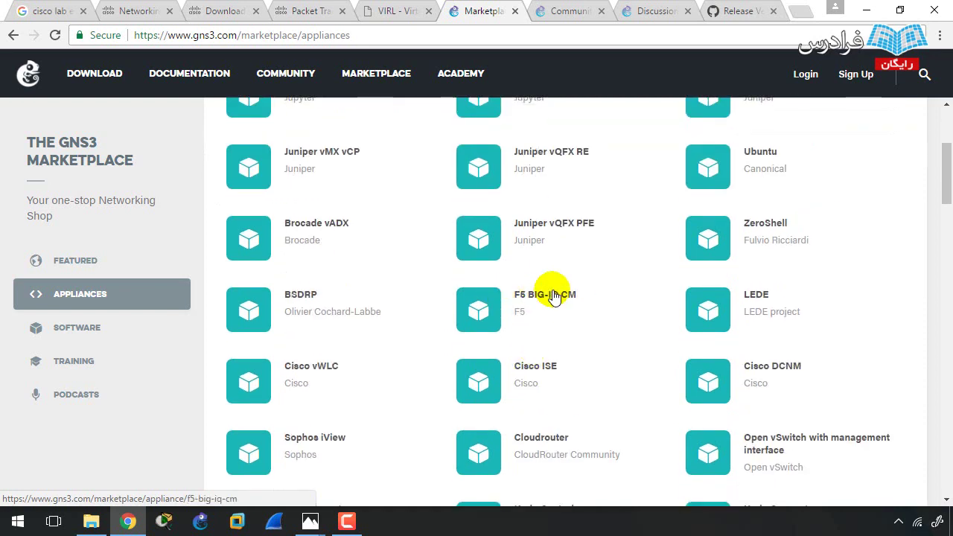
pyautogui.scroll(-2, 781, 340)
pyautogui.scroll(-3, 497, 395)
pyautogui.scroll(-4, 497, 395)
pyautogui.scroll(4, 808, 134)
pyautogui.scroll(4, 824, 141)
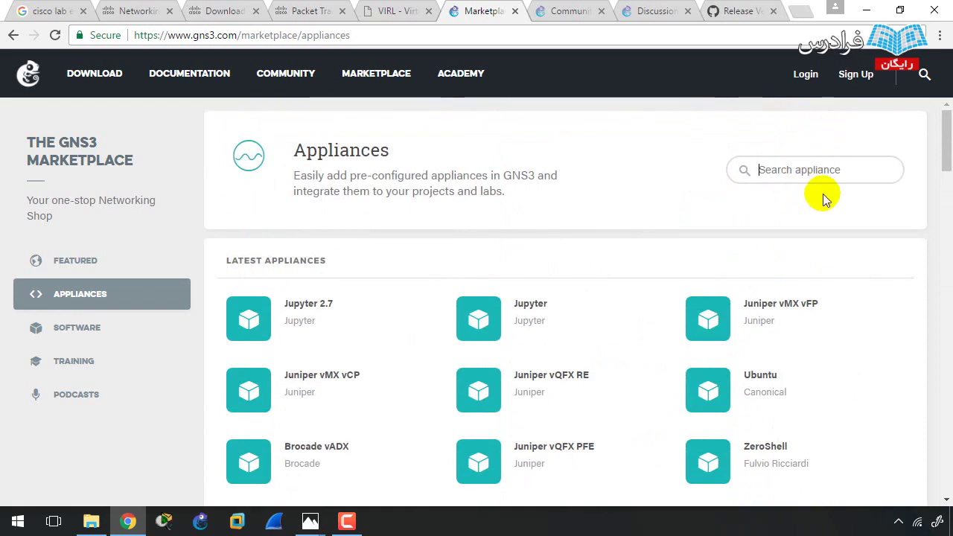
pyautogui.write('iosv')
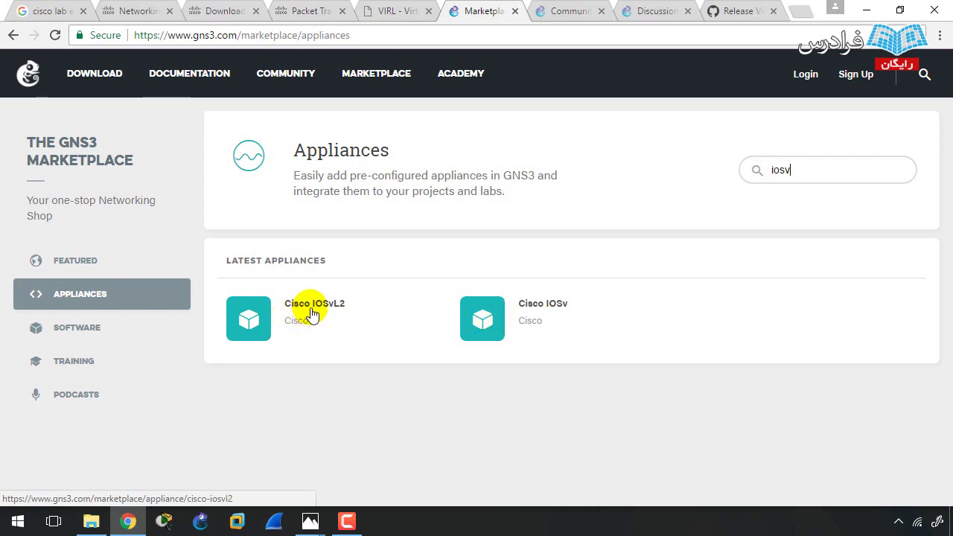
# Point out the vios_l2 and vios-adventerprisek9-m image files in the vios folder, and return to the Marketplace search in Chrome.
pyautogui.click(92, 517)
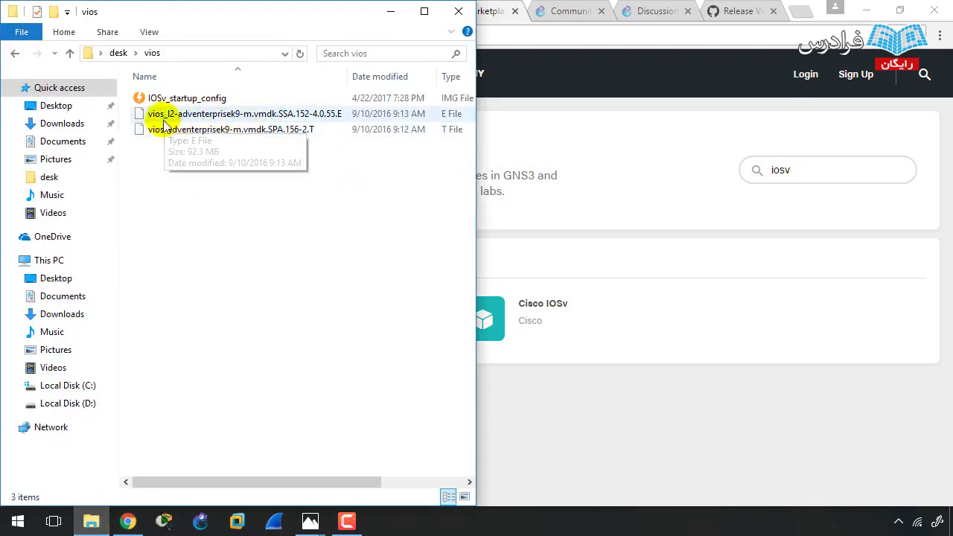
pyautogui.click(239, 113)
pyautogui.click(245, 131)
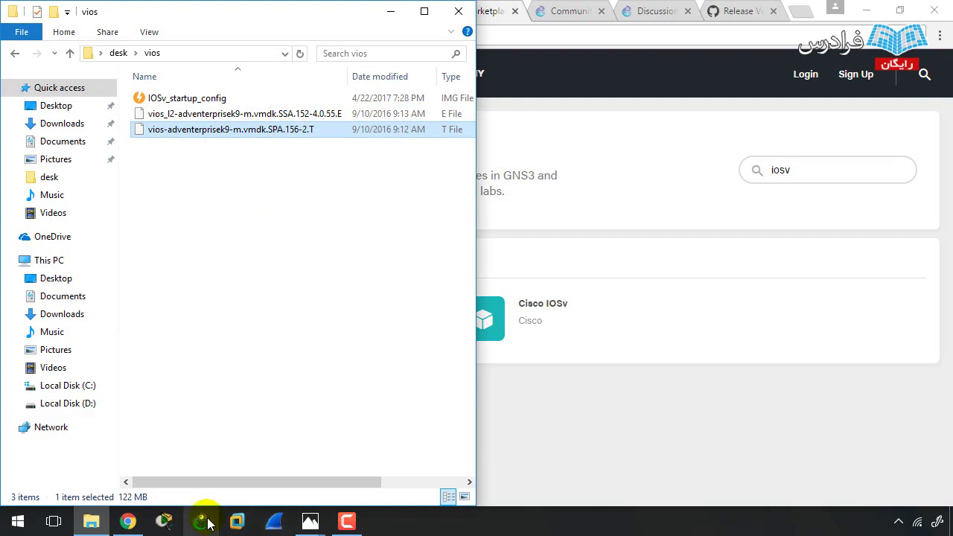
pyautogui.click(128, 521)
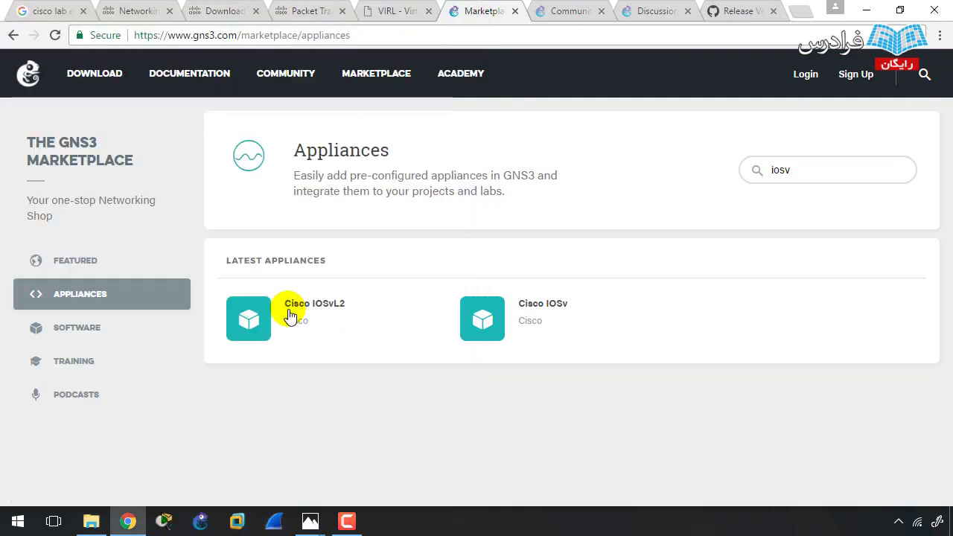
# Open the Cisco IOSvL2 appliance page separately and download its template.
pyautogui.middleClick(331, 308)
pyautogui.click(513, 11)
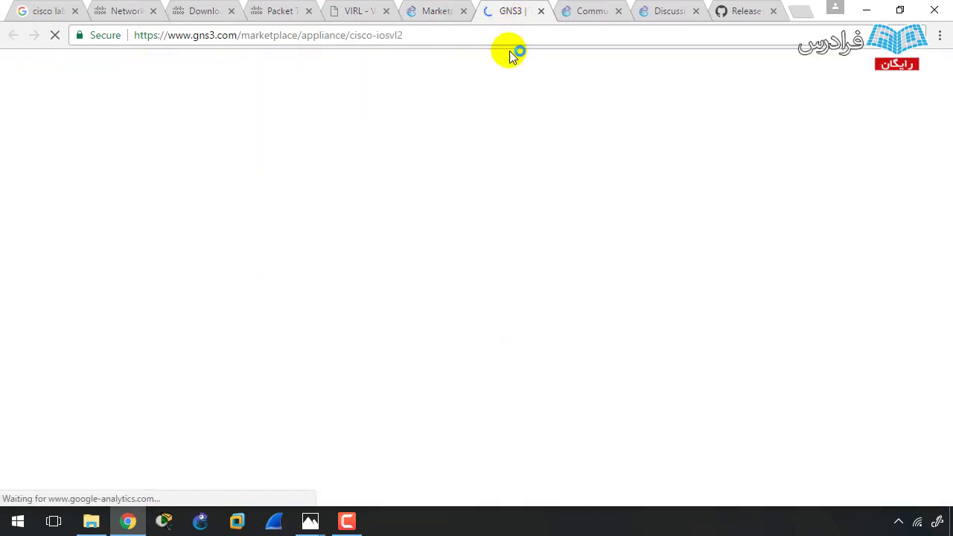
pyautogui.click(645, 95)
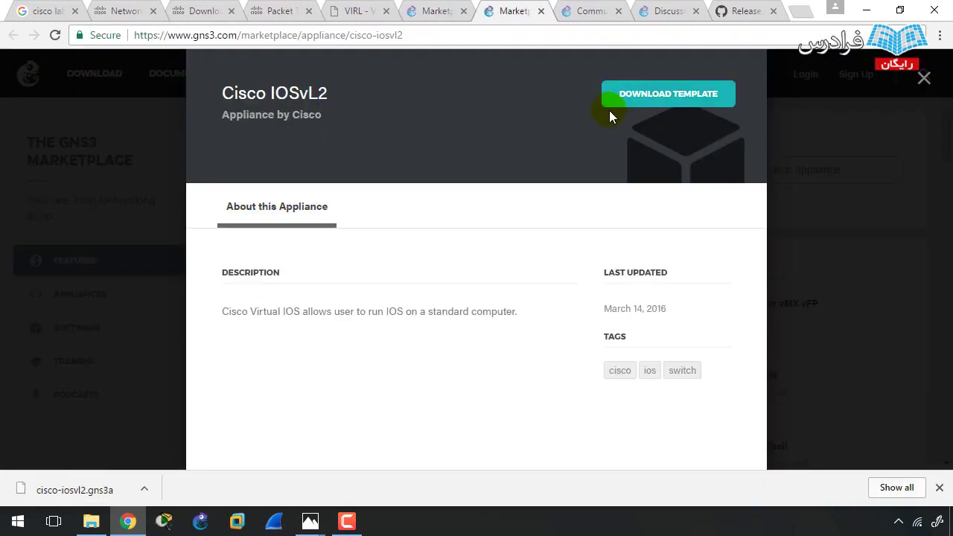
# Open the Cisco IOSv appliance page from the search results and download its template.
pyautogui.click(438, 11)
pyautogui.middleClick(529, 308)
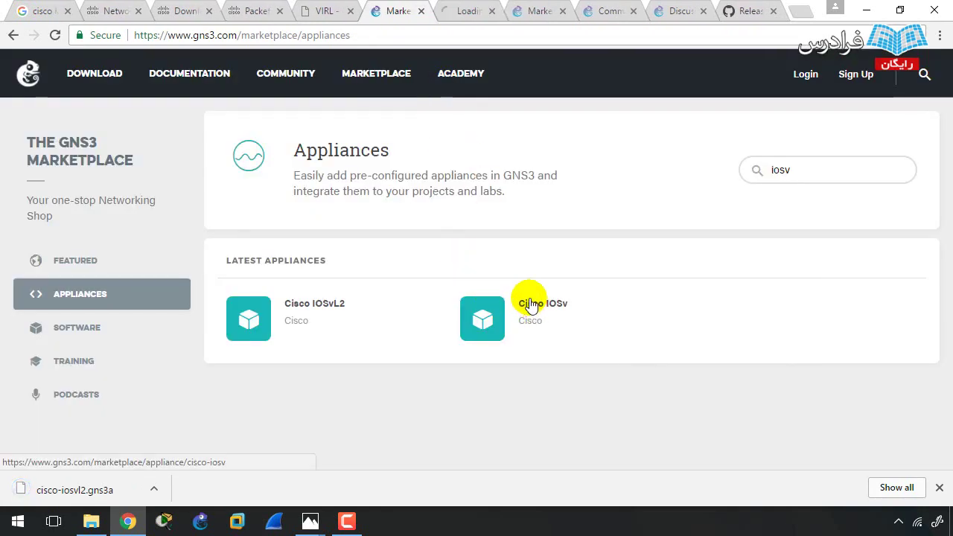
pyautogui.click(462, 8)
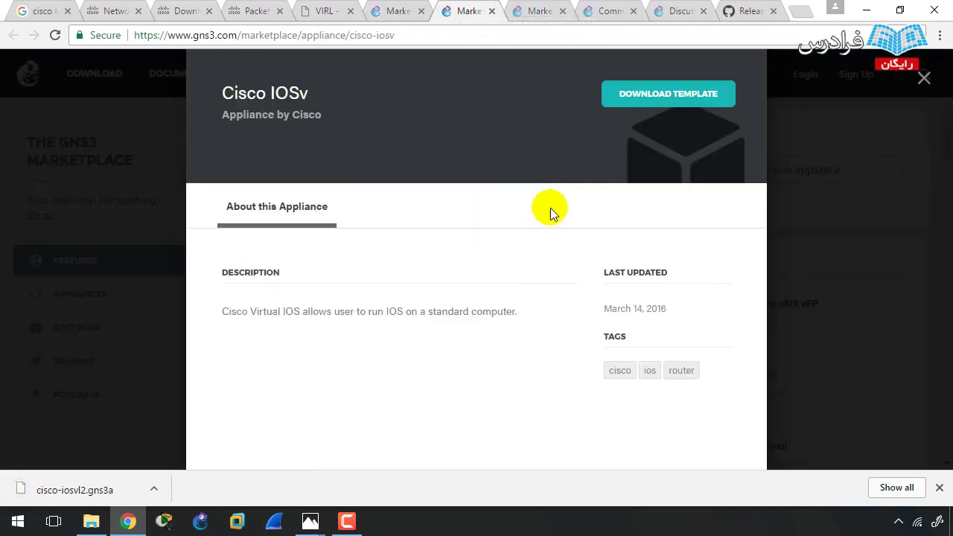
pyautogui.click(660, 94)
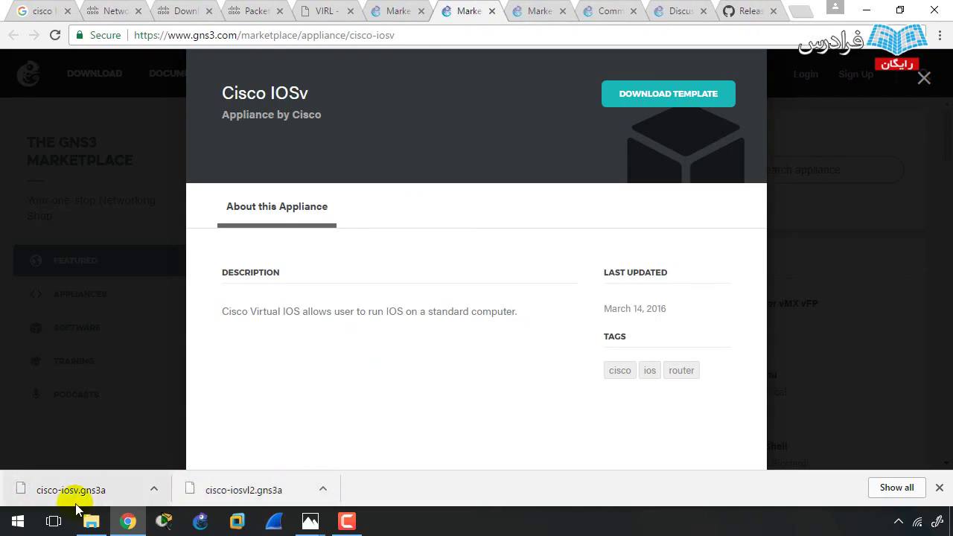
# Open the downloaded cisco-iosv.gns3a in GNS3, choose to run modern IOS in the Setup Wizard, and accept the local server settings.
pyautogui.click(201, 523)
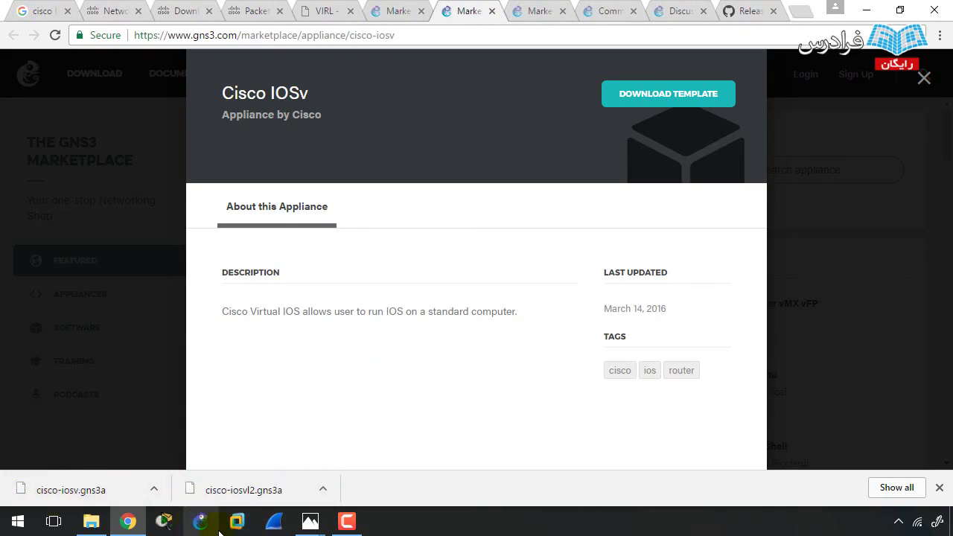
pyautogui.click(80, 492)
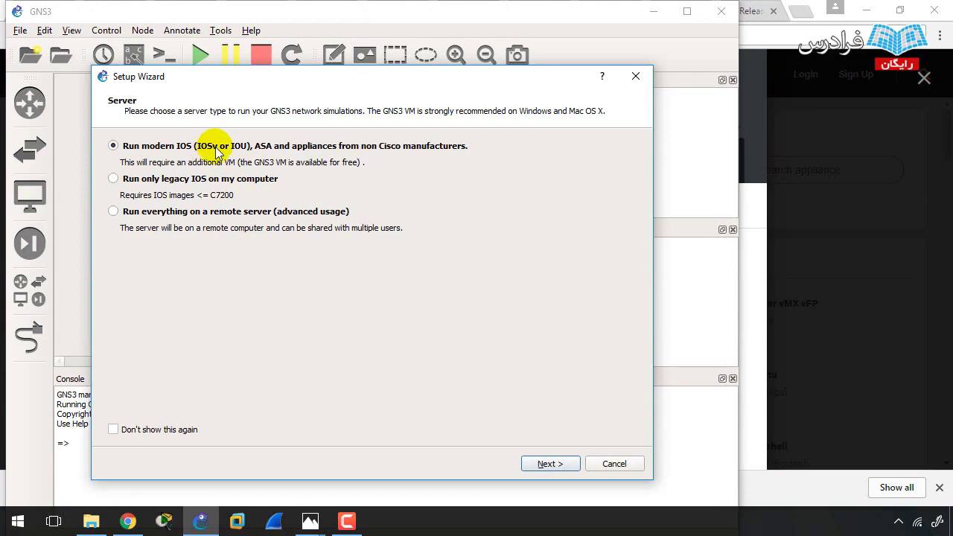
pyautogui.click(551, 464)
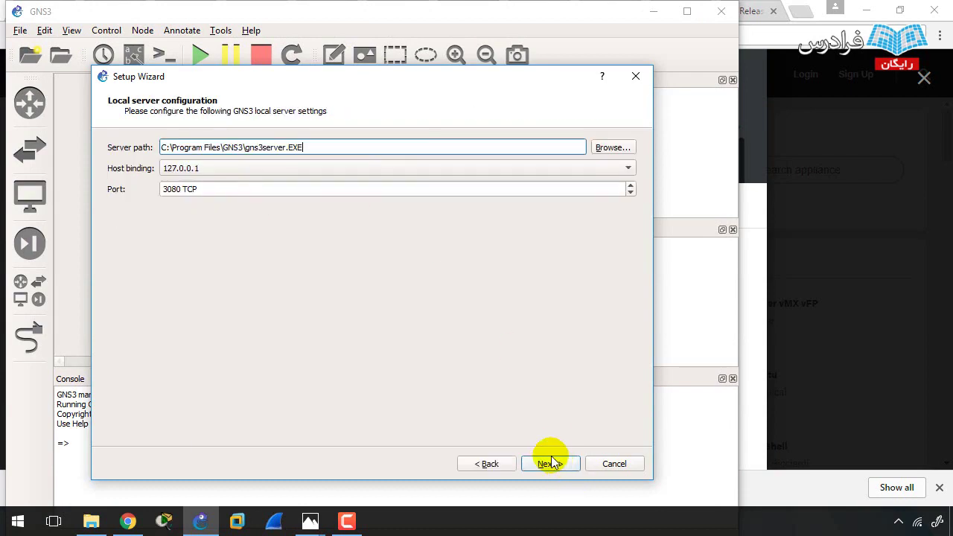
pyautogui.click(542, 463)
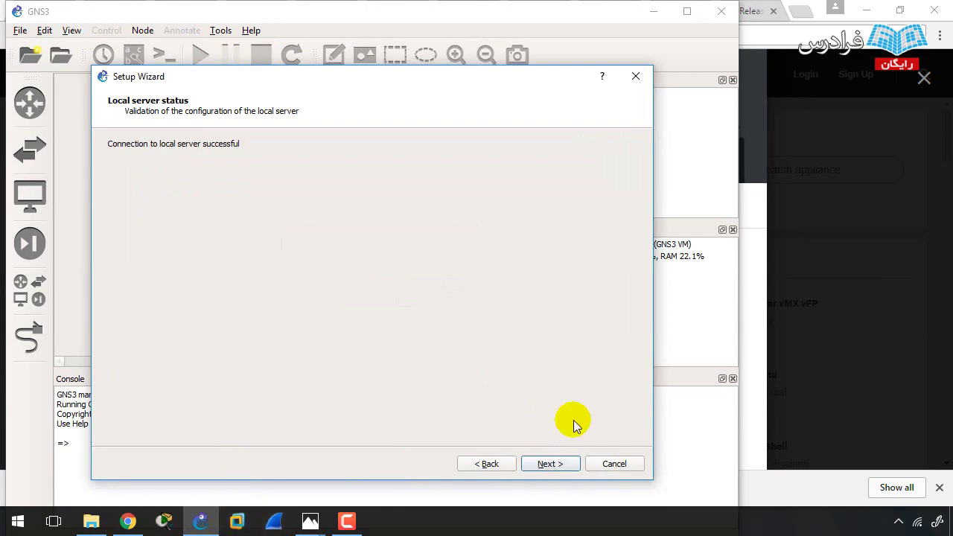
pyautogui.click(554, 465)
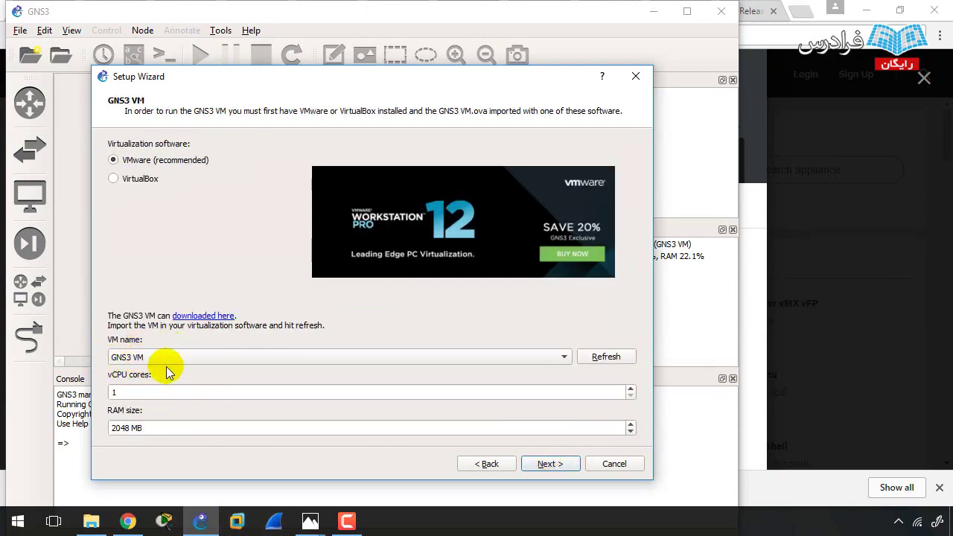
# Give the GNS3 VM 4 vCPU cores and 4096 MB of RAM in the Setup Wizard, minimizing the VMware Workstation window.
pyautogui.click(126, 392)
pyautogui.doubleClick(127, 392)
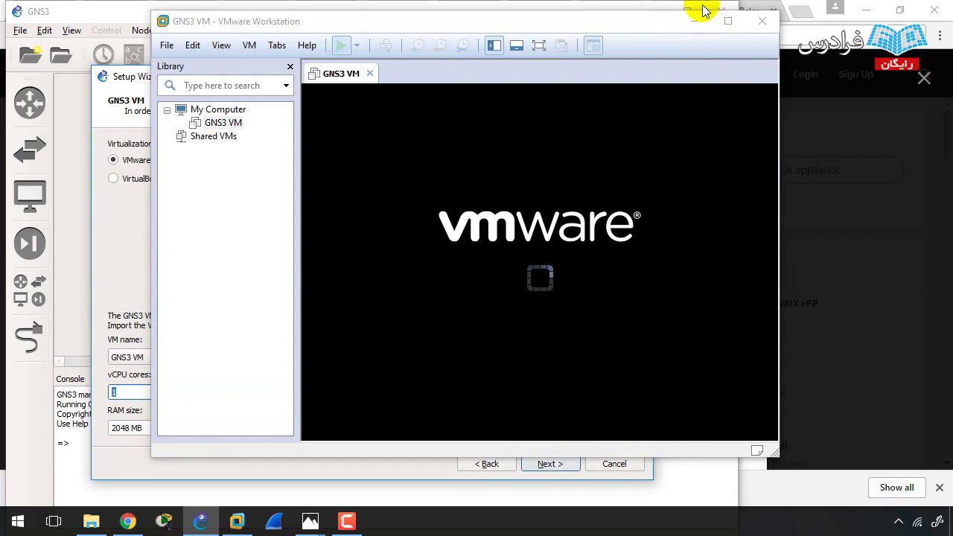
pyautogui.click(692, 18)
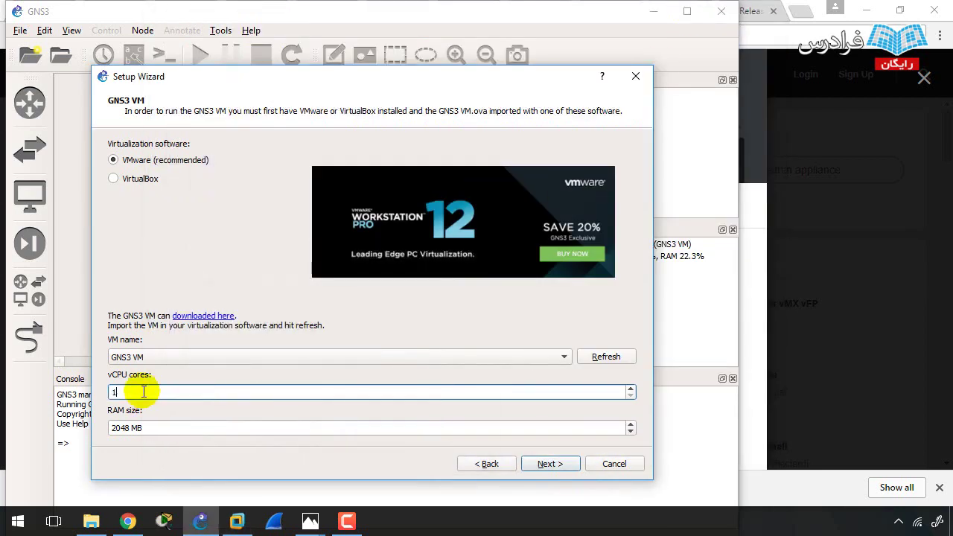
pyautogui.doubleClick(127, 388)
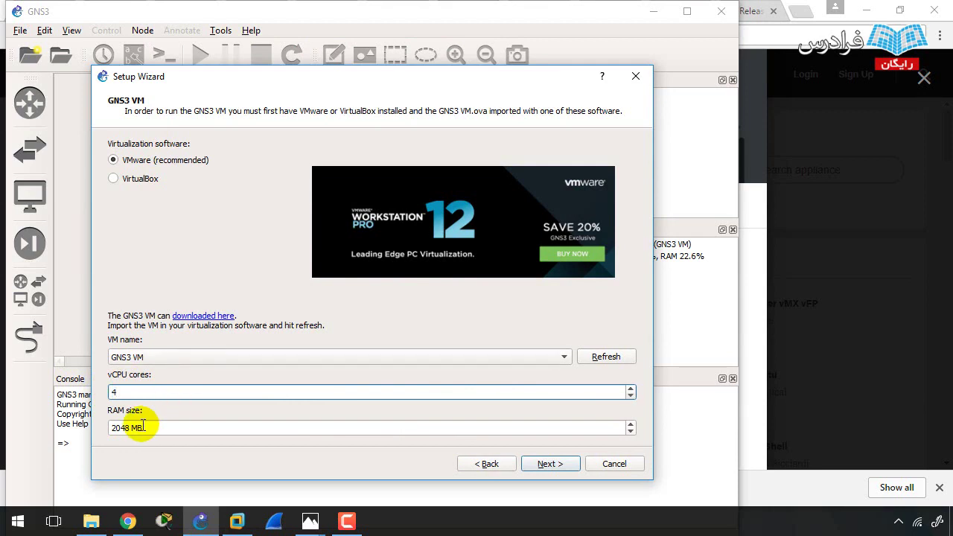
pyautogui.click(630, 425)
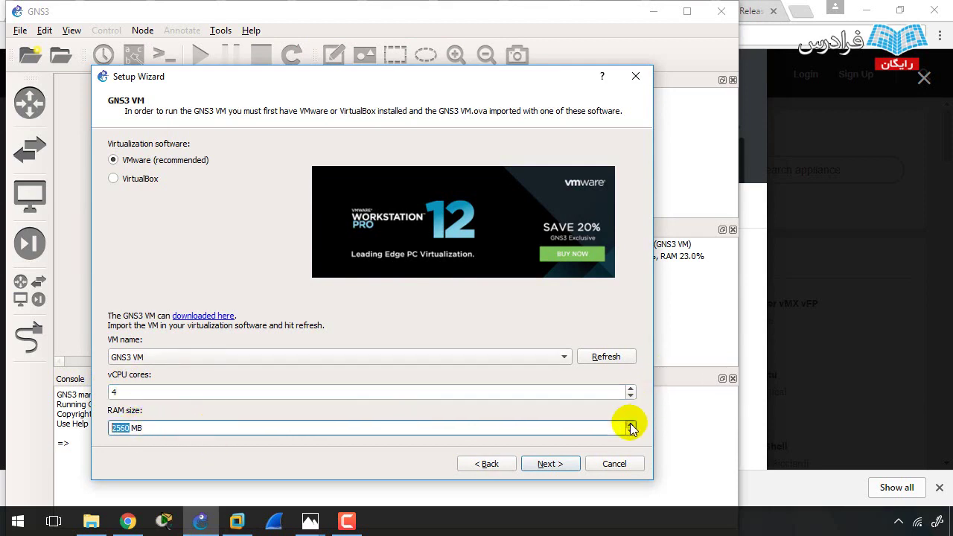
pyautogui.click(631, 424)
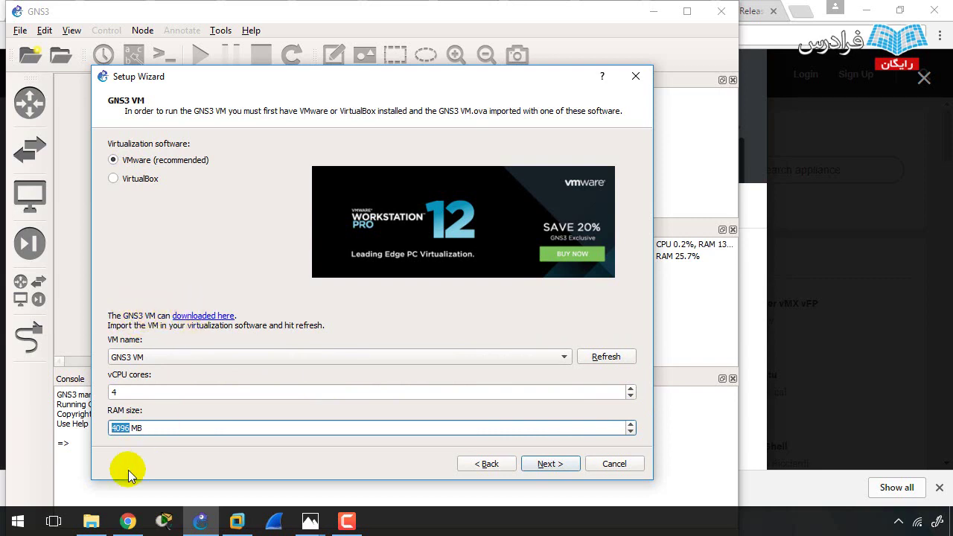
# Point out the GNS3.VM.VMware.Workstation.2.0.0rc3 archive in the desk folder, and return to the Setup Wizard.
pyautogui.click(91, 521)
pyautogui.click(17, 54)
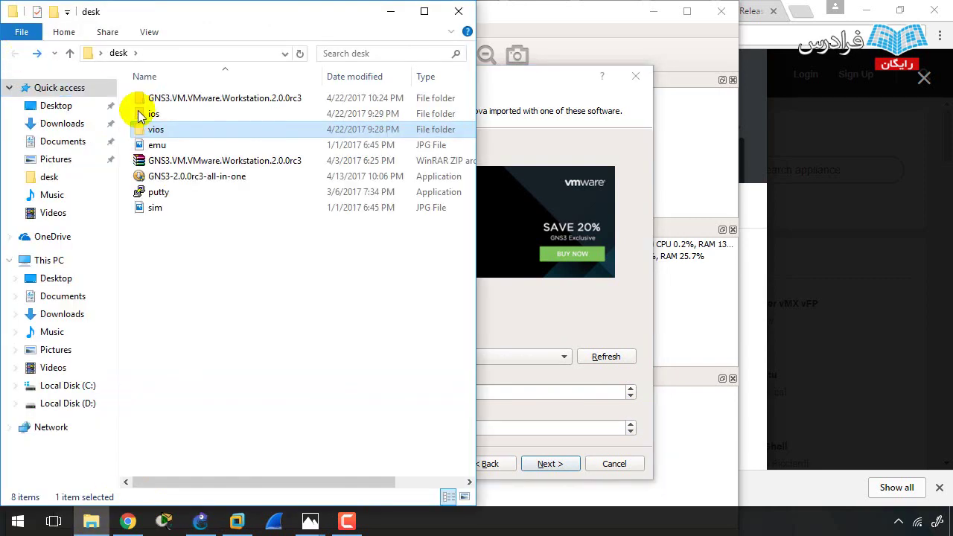
pyautogui.click(181, 161)
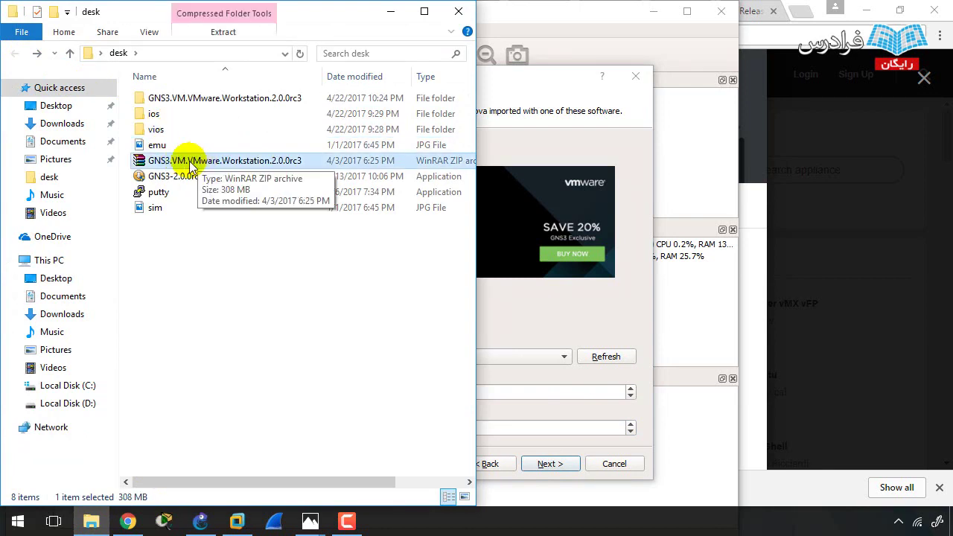
pyautogui.click(390, 16)
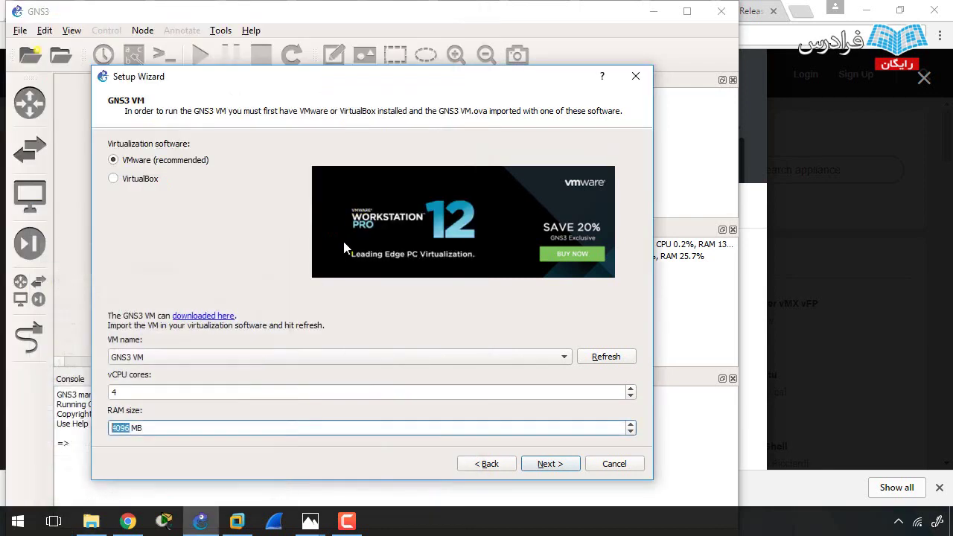
# Apply the GNS3 VM settings, minimize the VMware Workstation window, and finish the Setup Wizard.
pyautogui.click(550, 463)
pyautogui.click(549, 463)
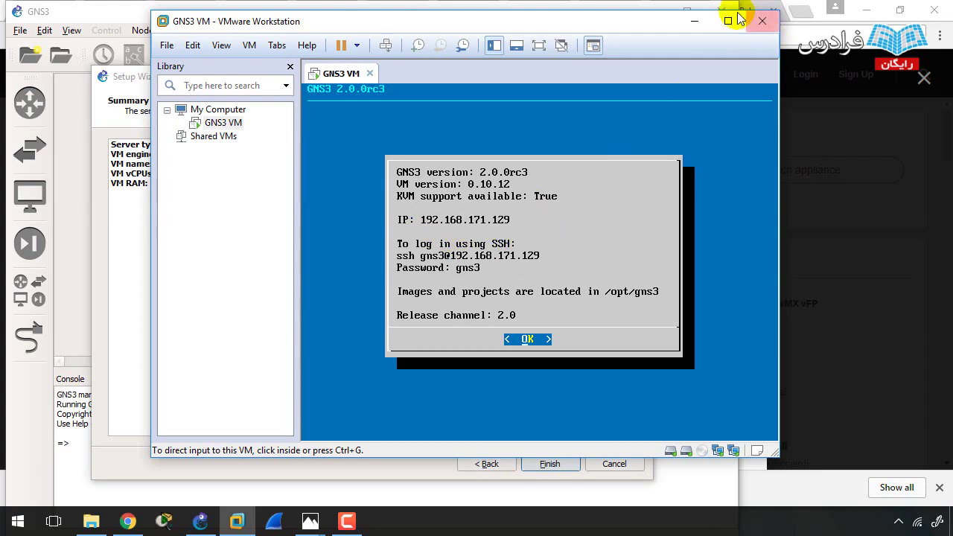
pyautogui.click(688, 23)
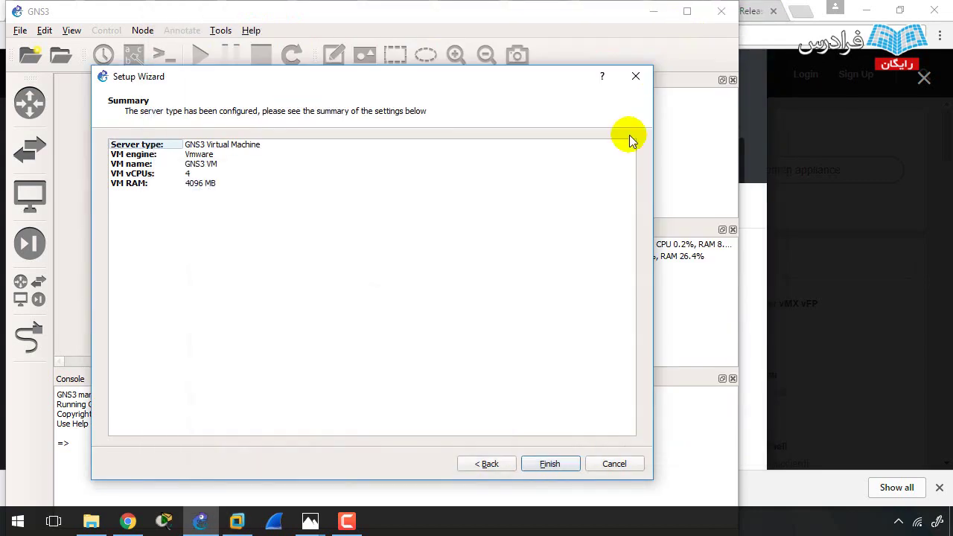
pyautogui.click(552, 465)
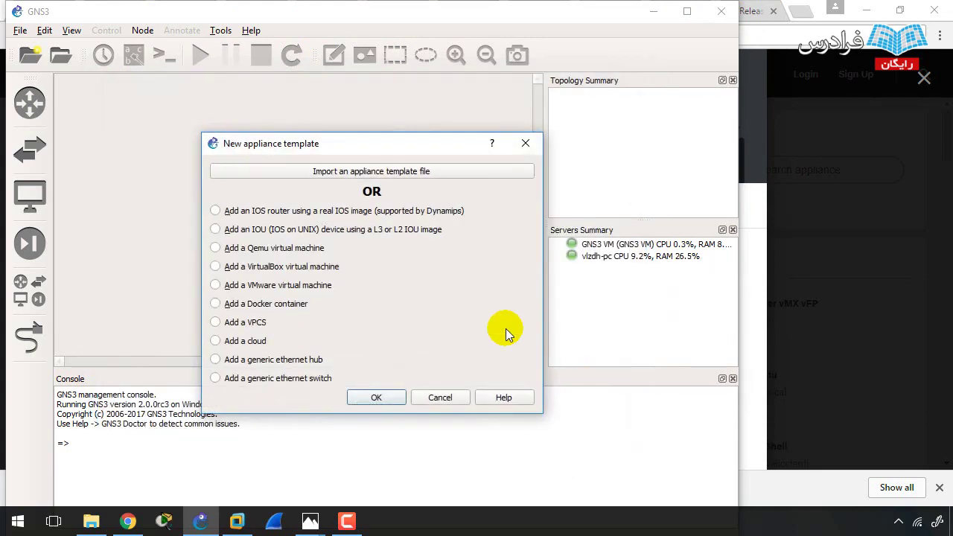
# Dismiss the new appliance template dialog and advance the IOSv appliance import, running it on the GNS3 VM, to its required files.
pyautogui.click(387, 399)
pyautogui.click(530, 455)
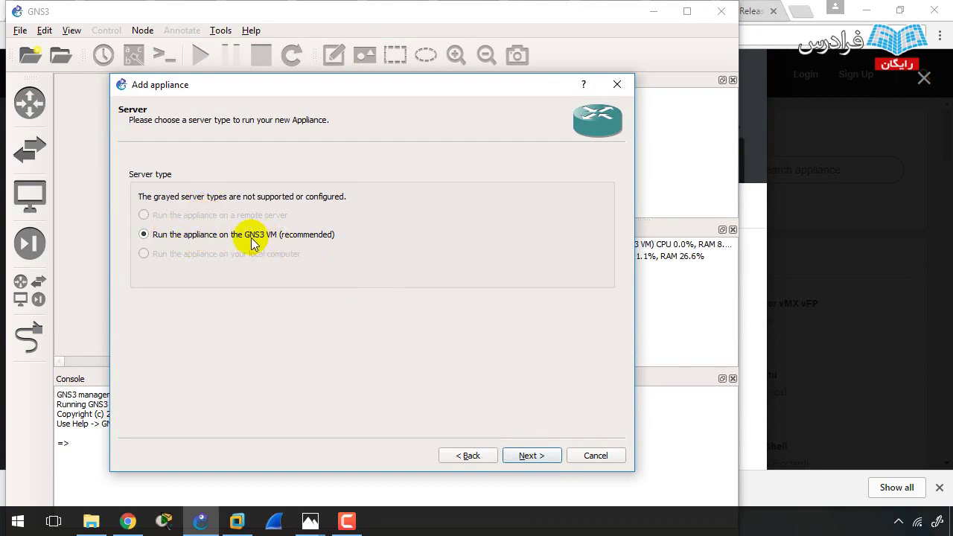
pyautogui.click(547, 454)
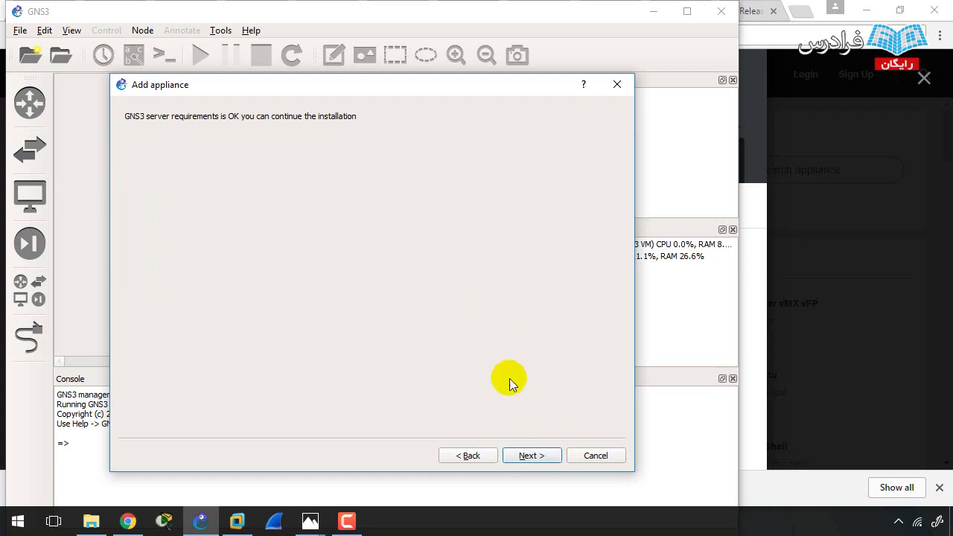
pyautogui.click(532, 455)
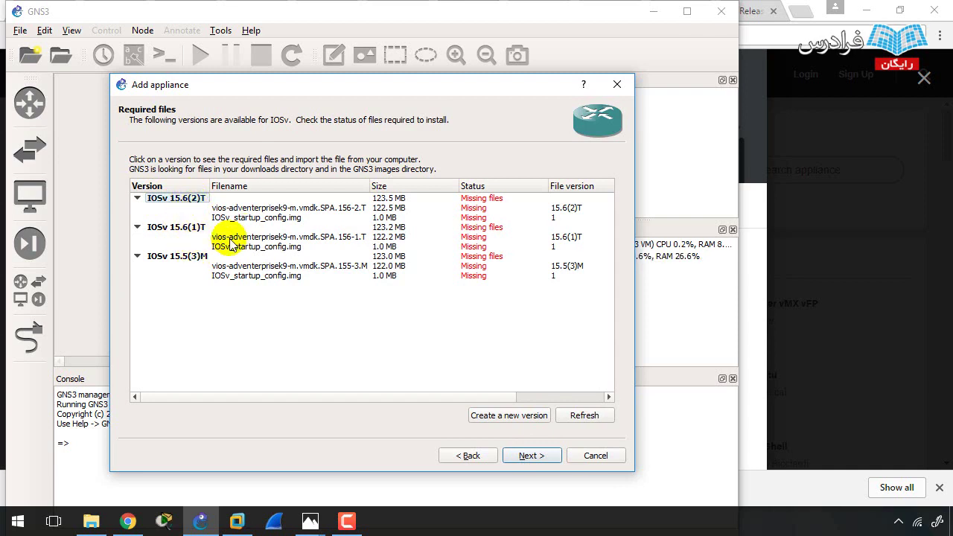
# Point out the vios-adventerprisek9-m.vmdk.SPA.156-2.T image in the vios subfolder of the desk folder, and return to the Add appliance wizard.
pyautogui.click(91, 521)
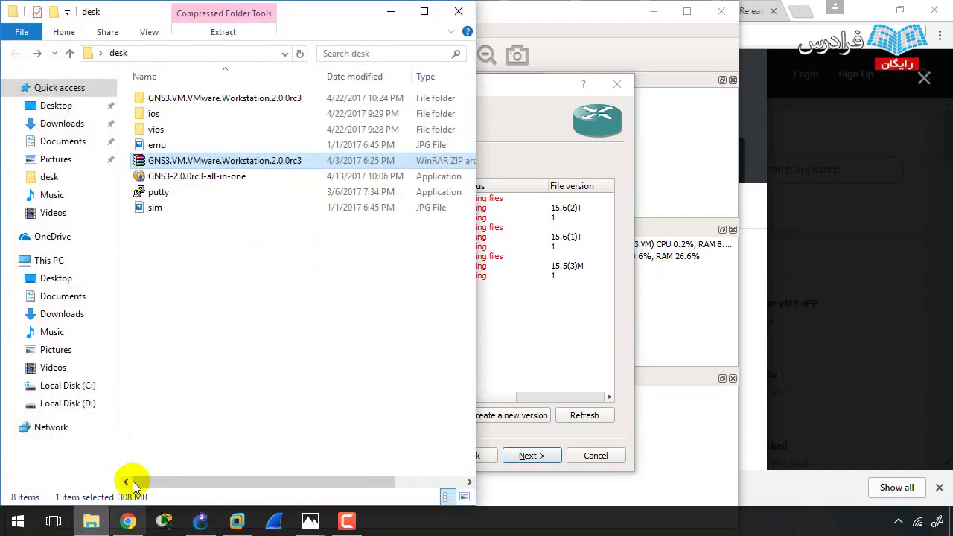
pyautogui.doubleClick(187, 134)
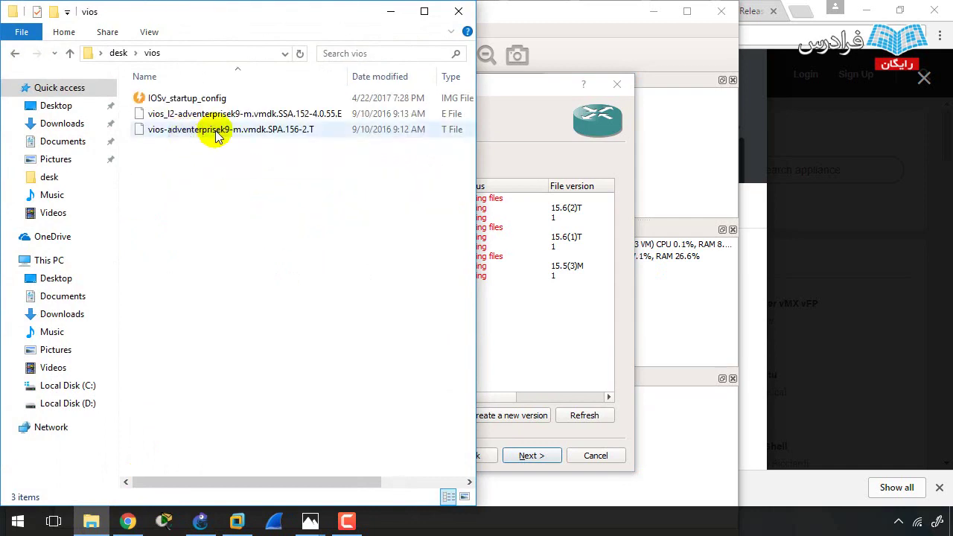
pyautogui.click(205, 131)
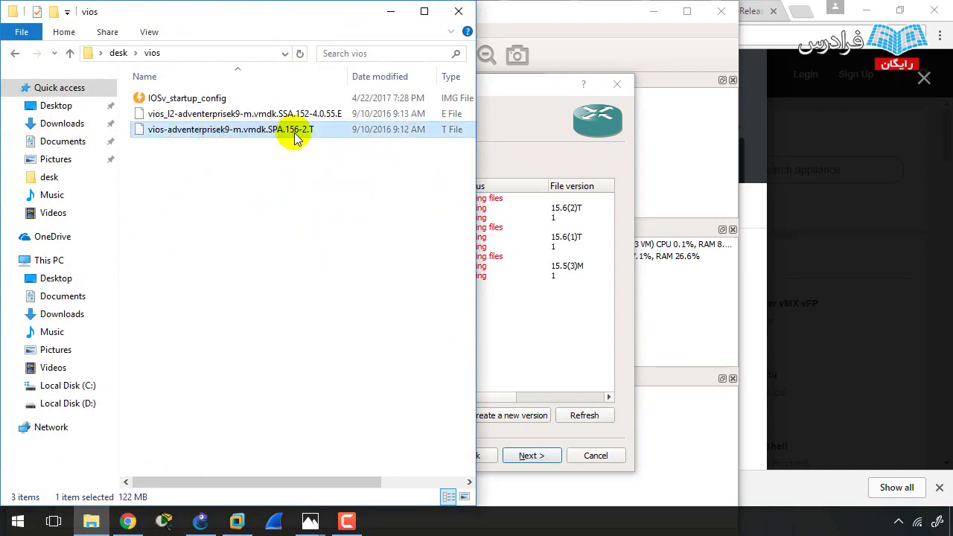
pyautogui.click(494, 117)
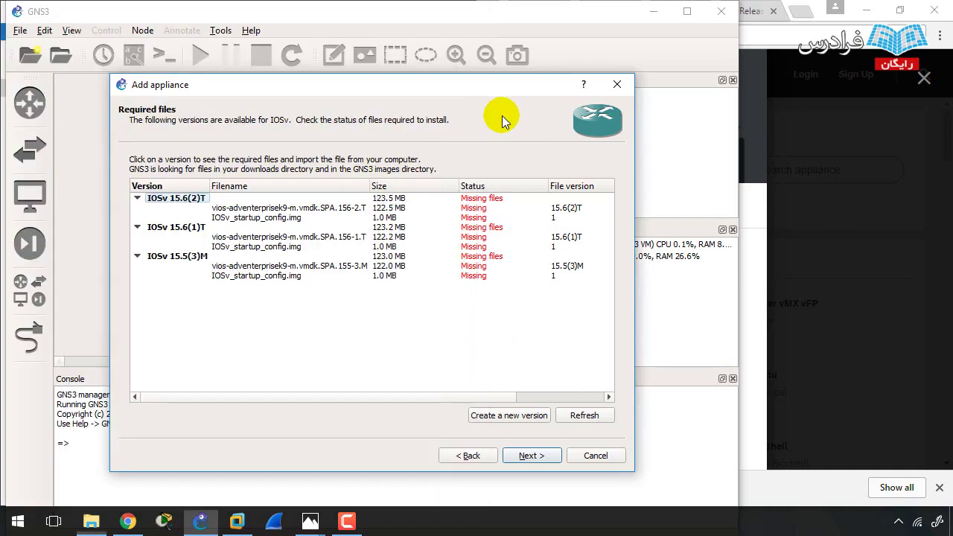
# Import the vios-adventerprisek9-m.vmdk.SPA.156-2.T image from the Desktop's desk\vios folder for IOSv 15.6(2)T.
pyautogui.click(252, 209)
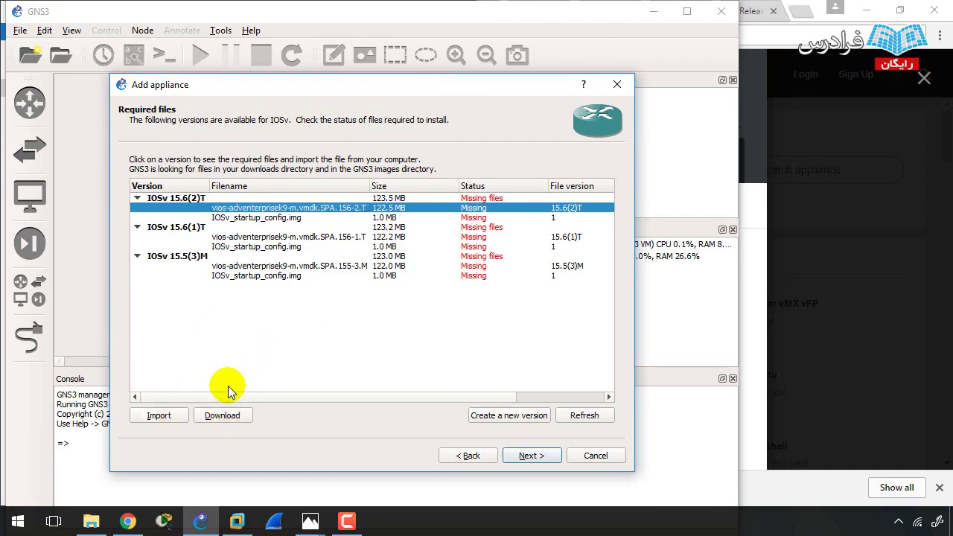
pyautogui.click(160, 416)
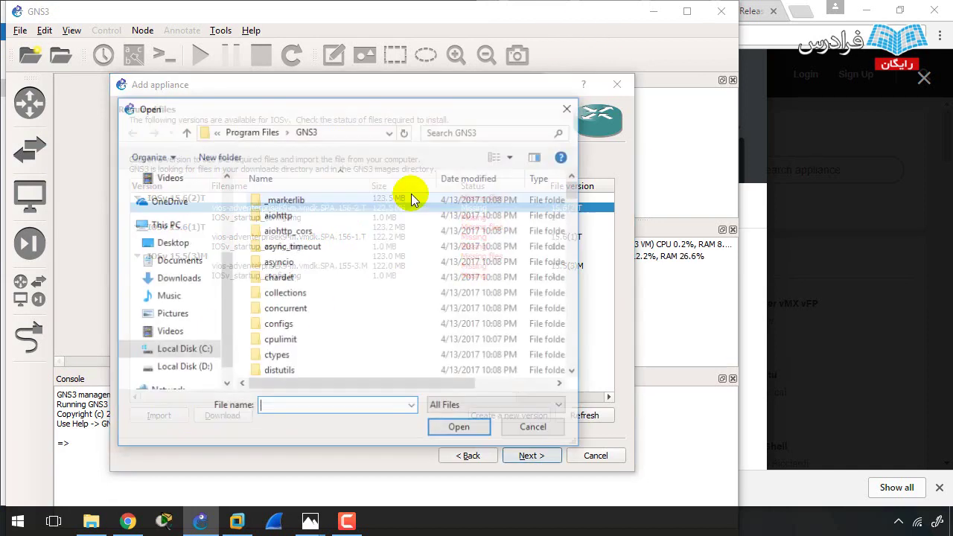
pyautogui.click(178, 244)
pyautogui.doubleClick(296, 209)
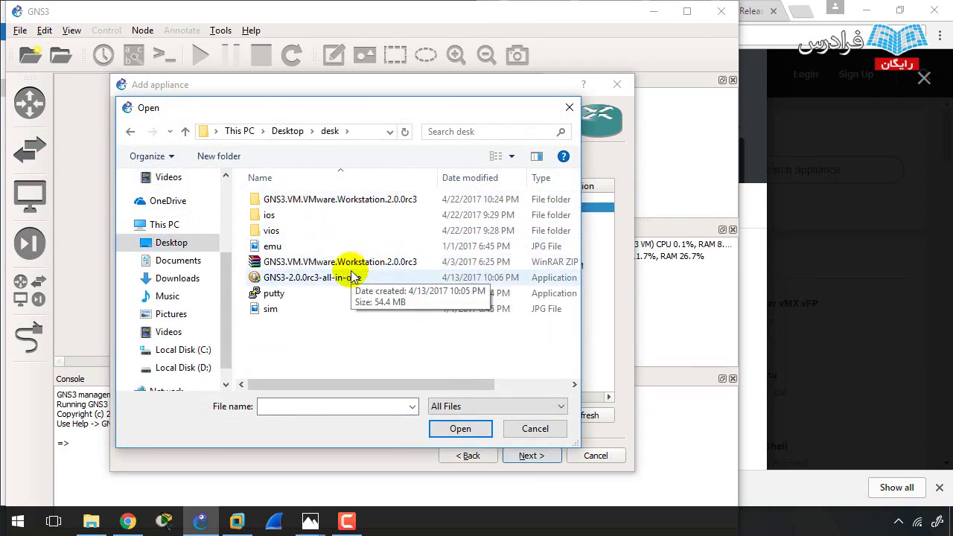
pyautogui.doubleClick(292, 230)
pyautogui.click(333, 233)
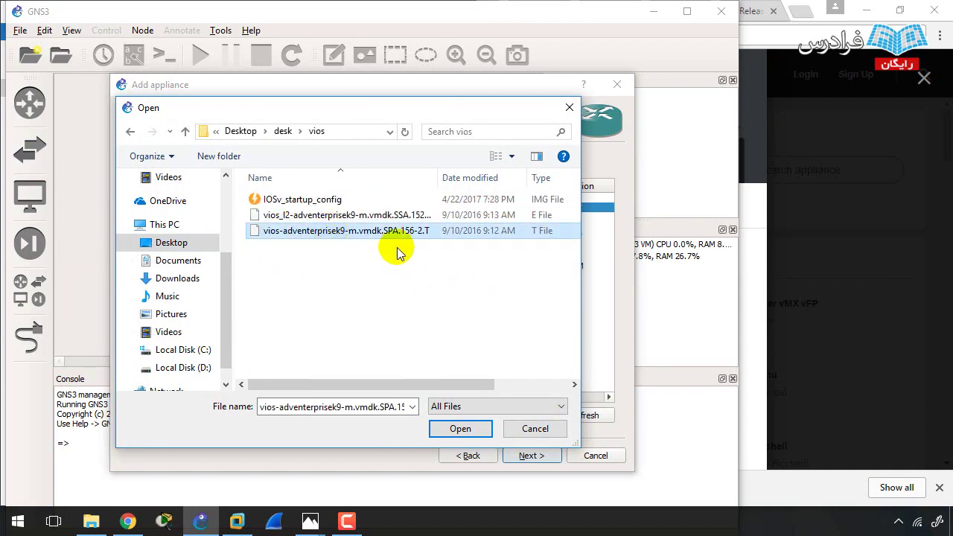
pyautogui.doubleClick(439, 177)
pyautogui.doubleClick(358, 231)
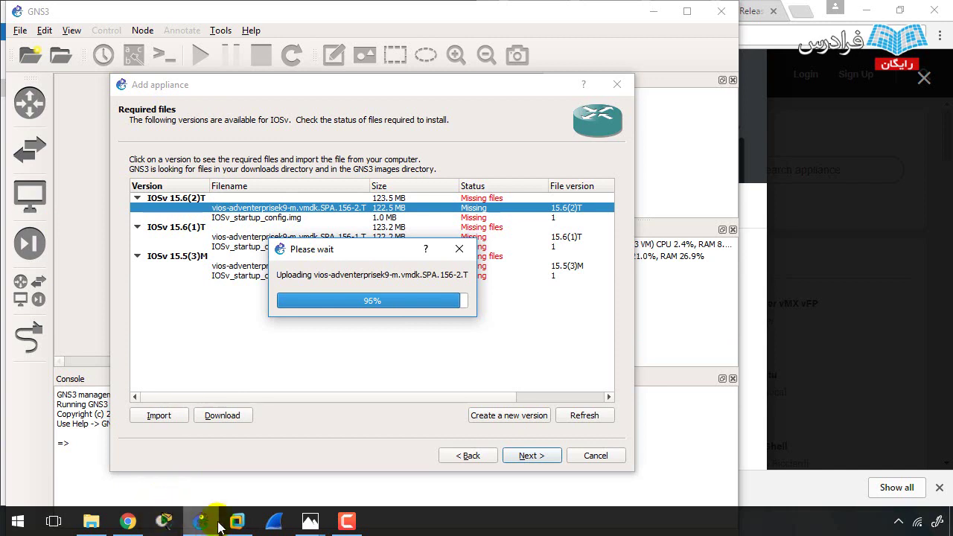
pyautogui.moveTo(216, 513)
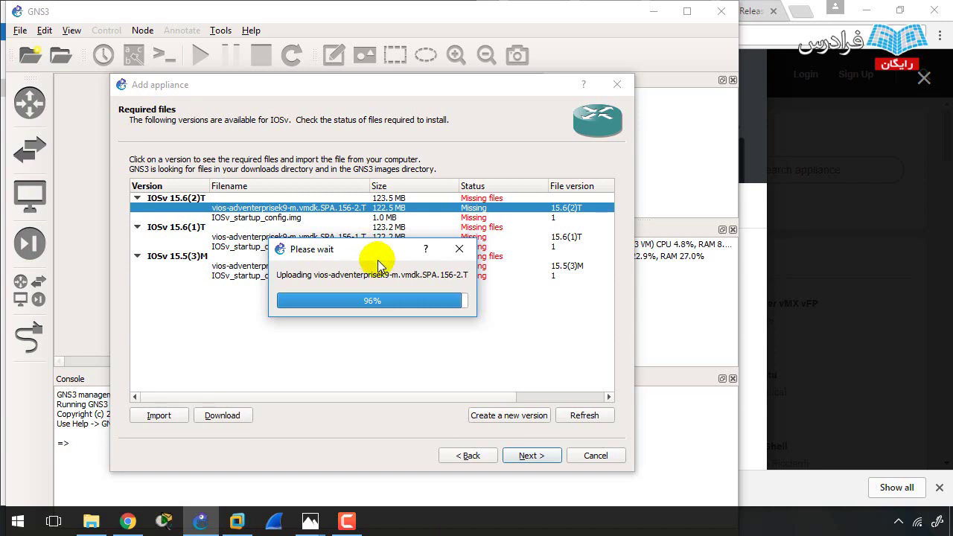
pyautogui.moveTo(378, 257); pyautogui.dragTo(375, 303)
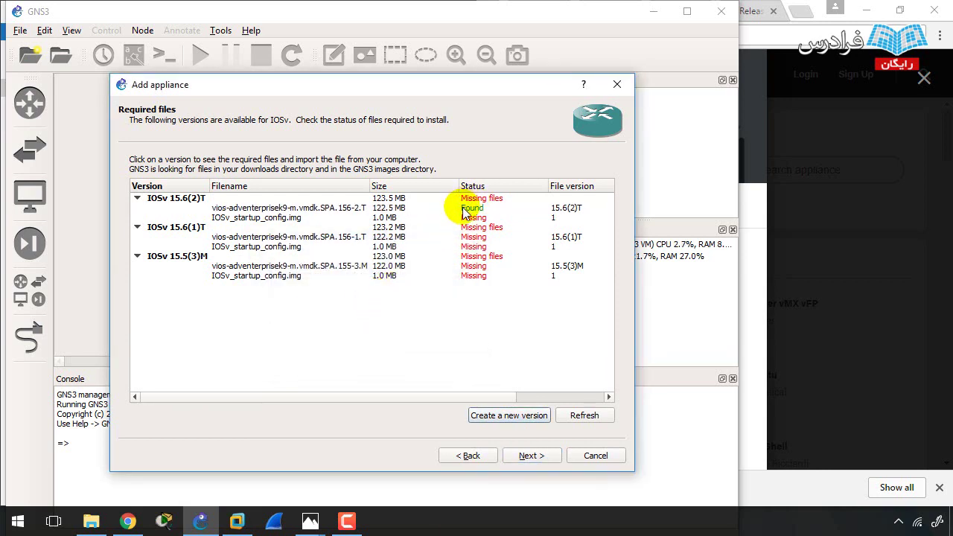
# Import the IOSv_startup_config image from the vios folder as the startup configuration file for IOSv 15.6(2)T.
pyautogui.click(233, 217)
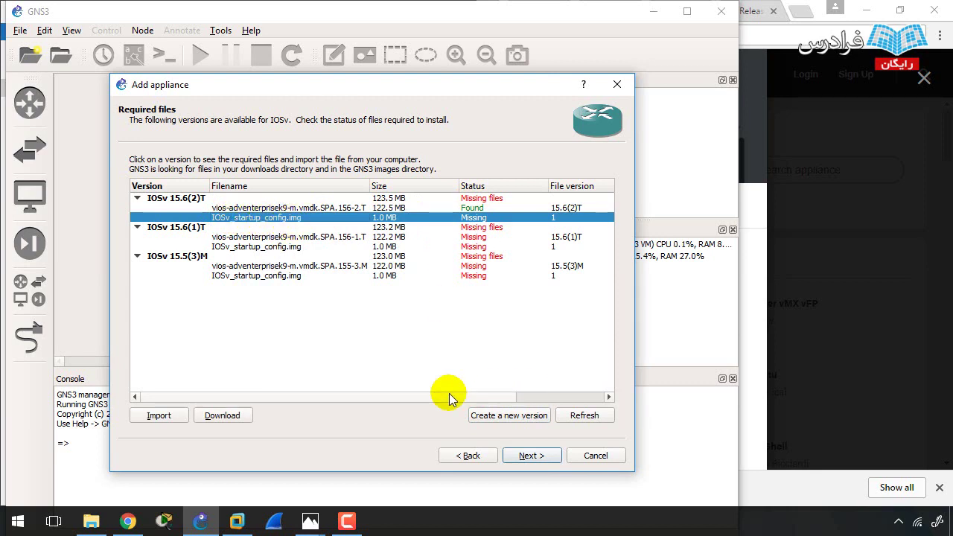
pyautogui.click(157, 417)
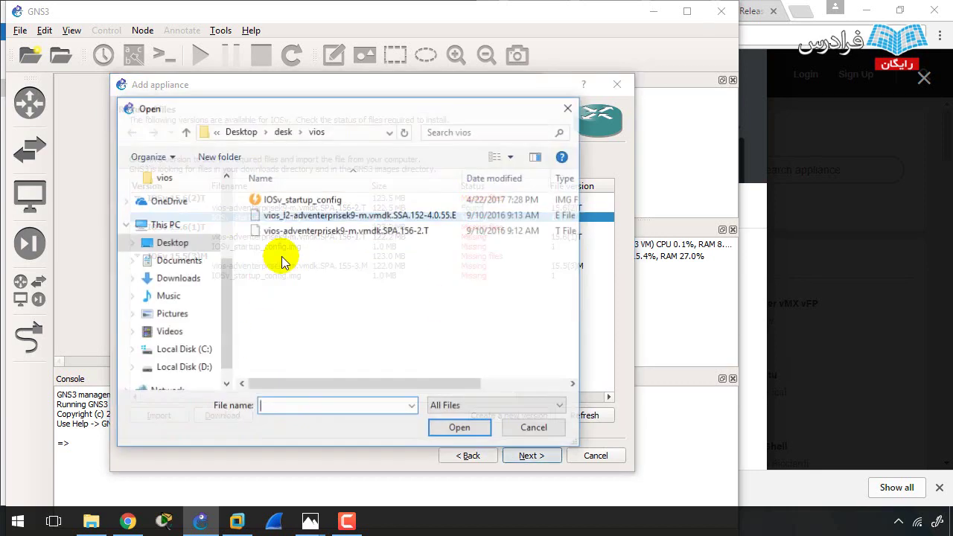
pyautogui.click(296, 201)
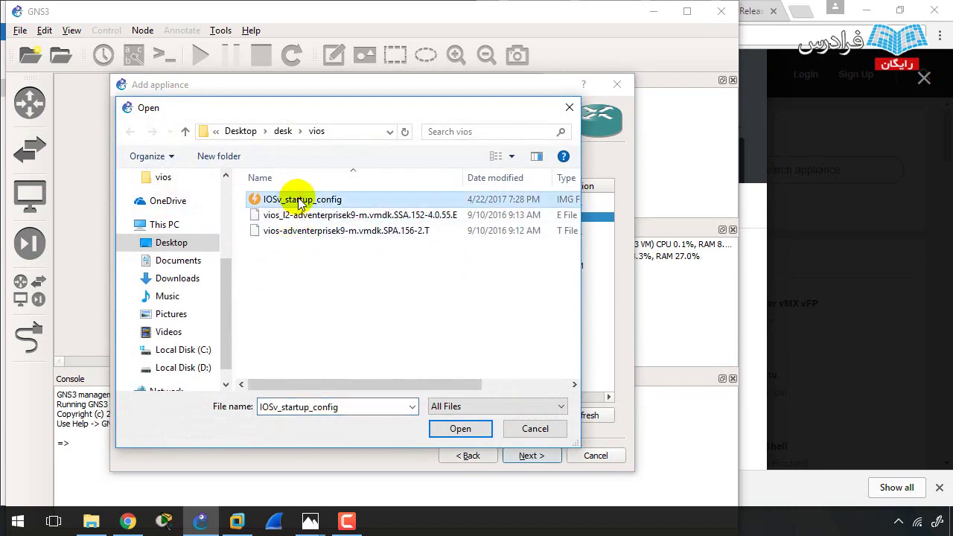
pyautogui.doubleClick(299, 199)
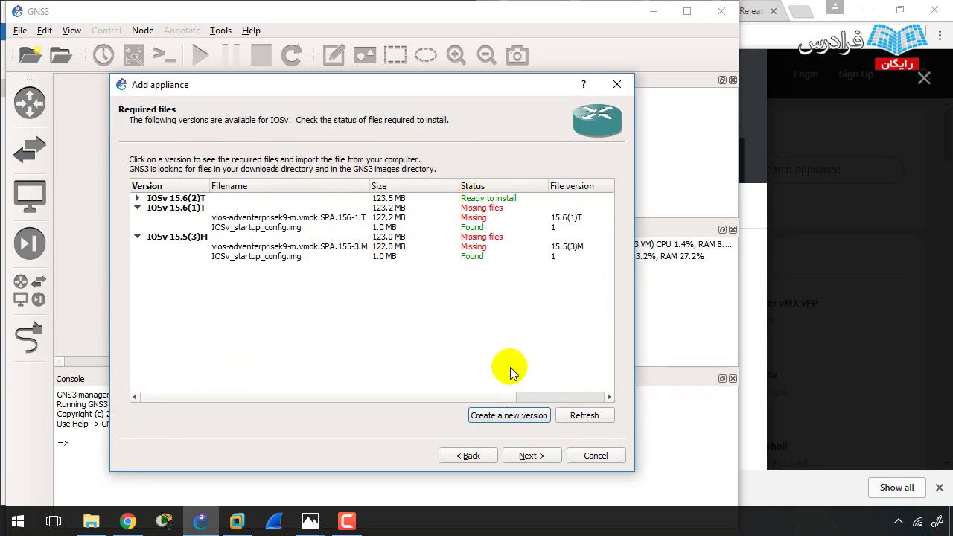
# Install Cisco IOSv version 15.6(2)T with the /usr/bin/qemu-system-x86_64 (v2.5.0) binary and finish the Add appliance wizard.
pyautogui.click(171, 200)
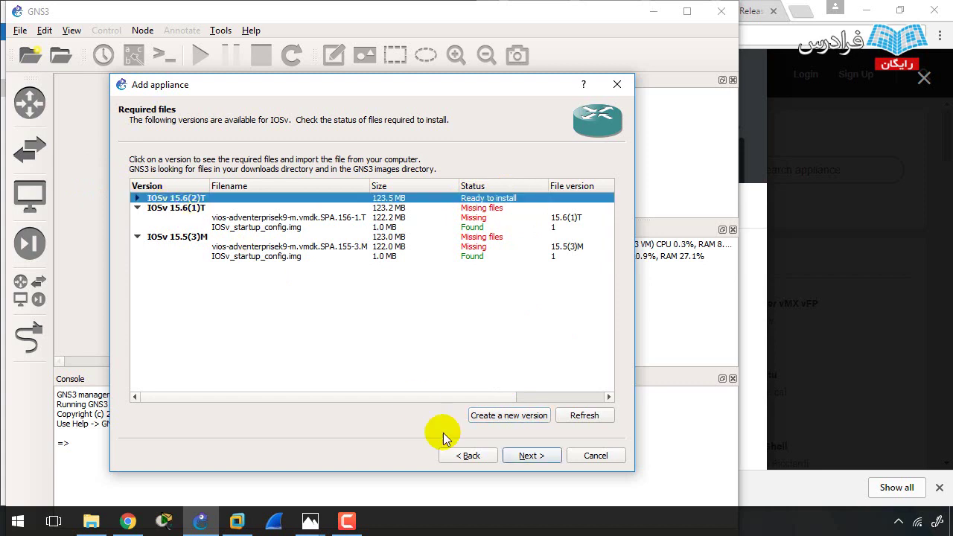
pyautogui.click(530, 456)
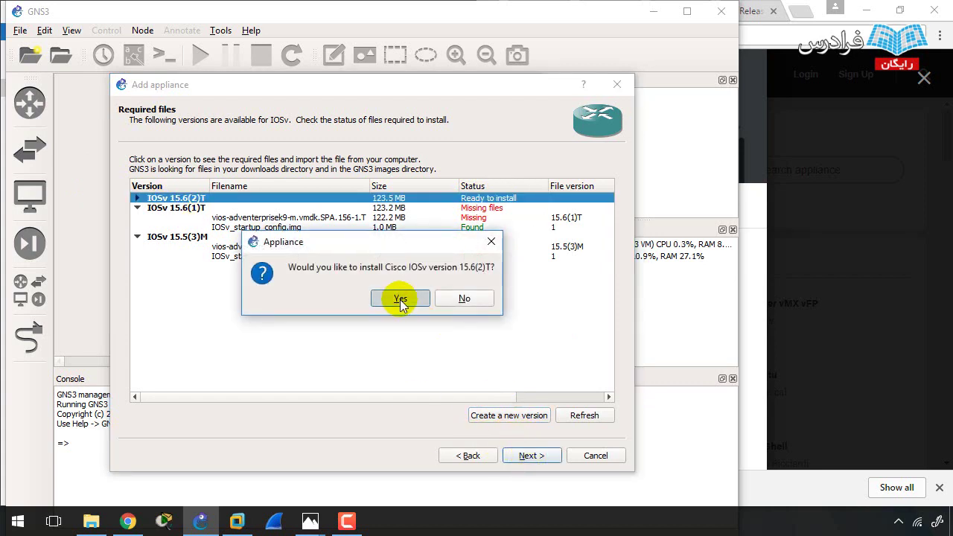
pyautogui.click(400, 299)
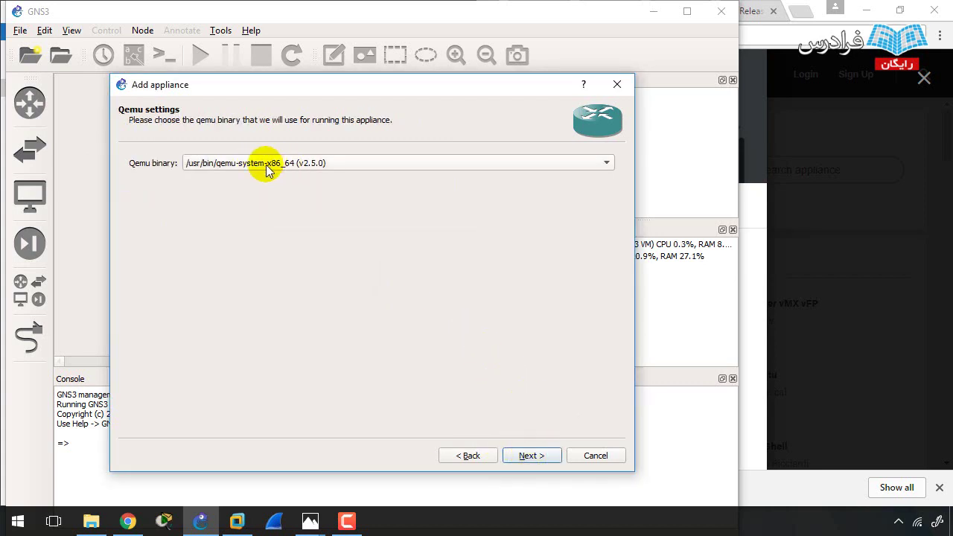
pyautogui.click(544, 455)
pyautogui.click(542, 458)
pyautogui.click(542, 457)
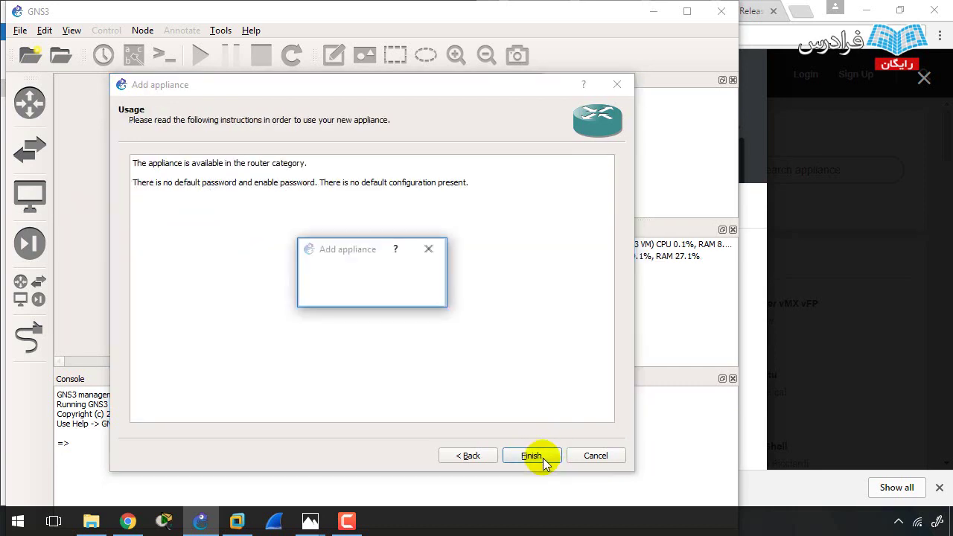
pyautogui.click(440, 300)
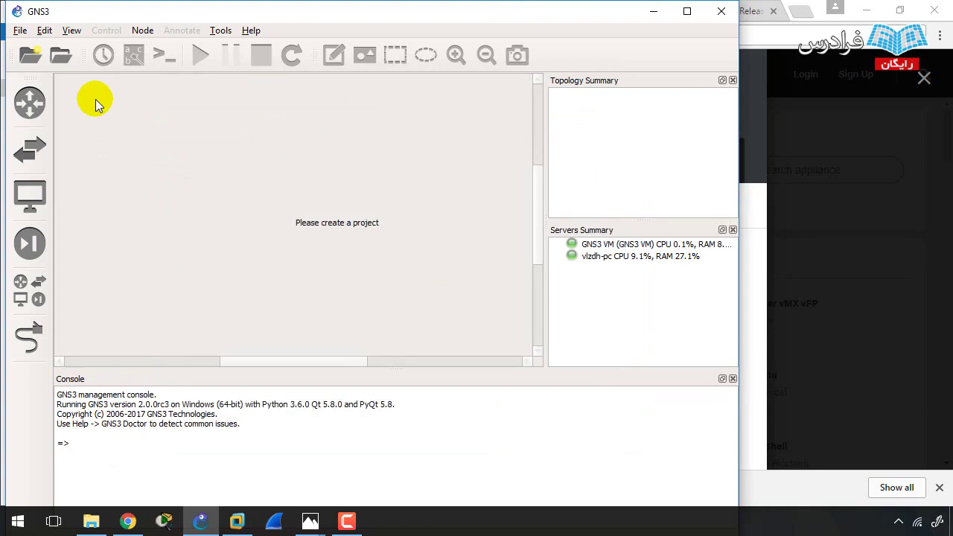
# Create a new blank project, keeping the name untitled and the default location.
pyautogui.click(20, 29)
pyautogui.click(27, 48)
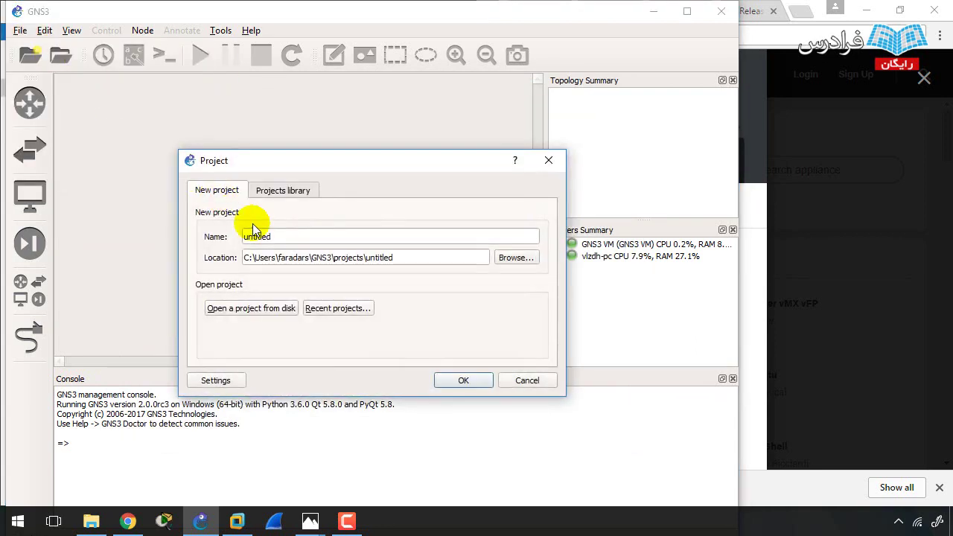
pyautogui.click(466, 379)
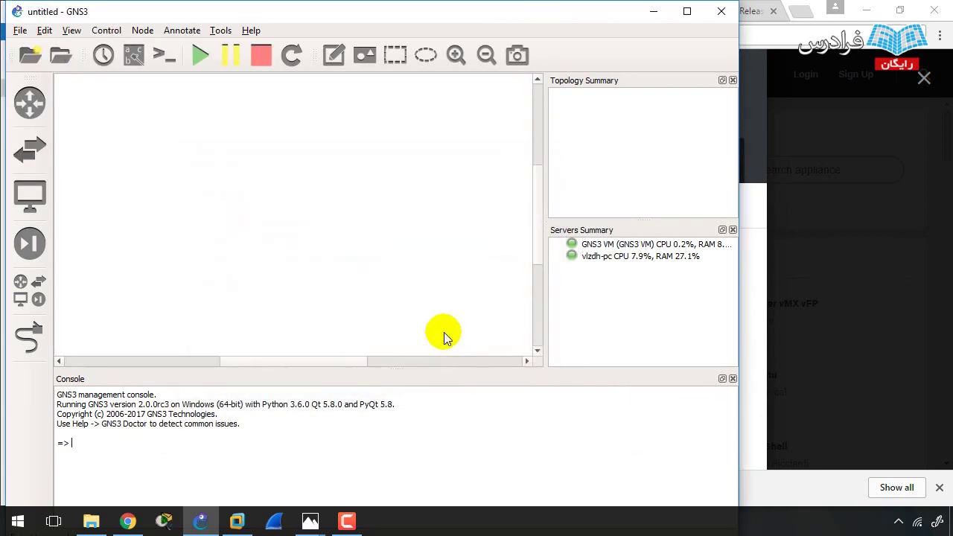
# Place a Cisco IOSv 15.6(2)T router in the upper part of the project workspace.
pyautogui.click(29, 102)
pyautogui.moveTo(96, 102); pyautogui.dragTo(372, 128)
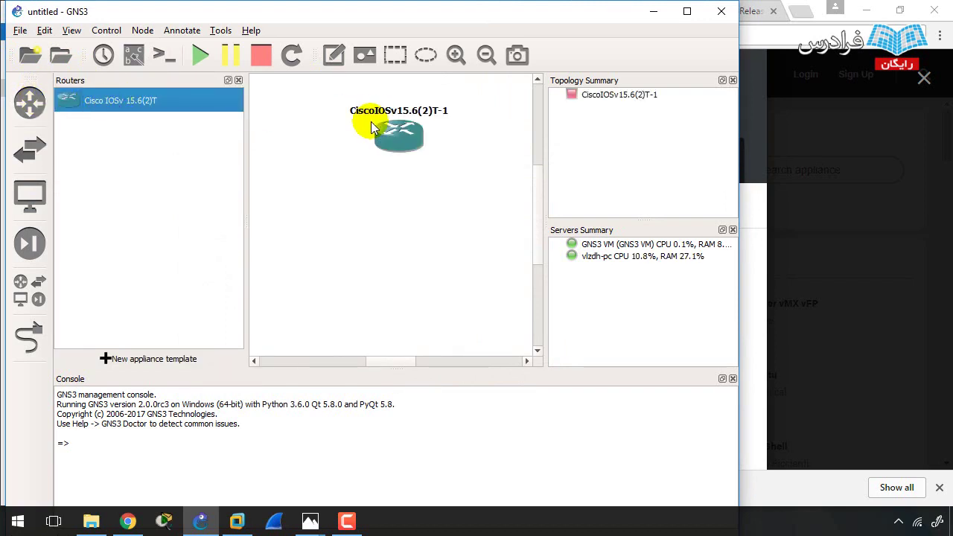
pyautogui.click(390, 171)
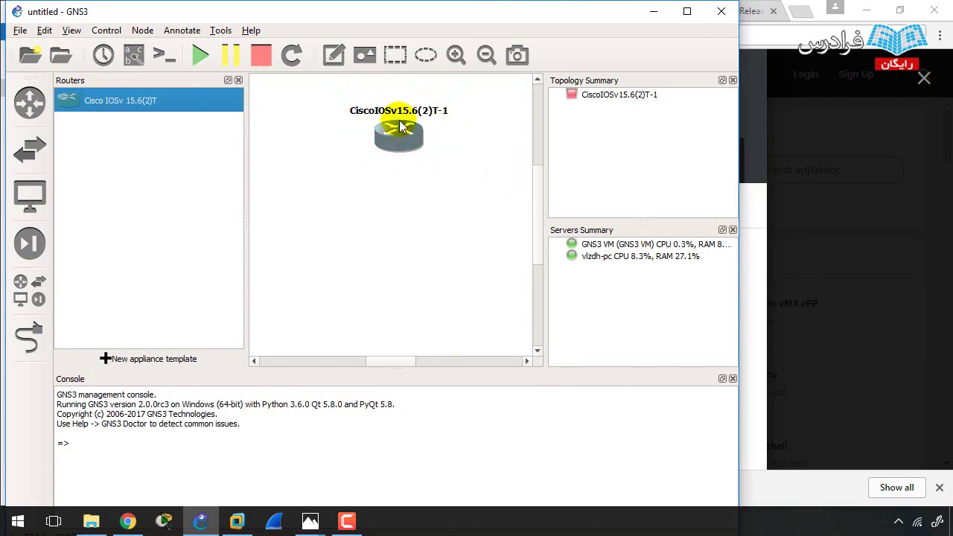
pyautogui.moveTo(400, 126)
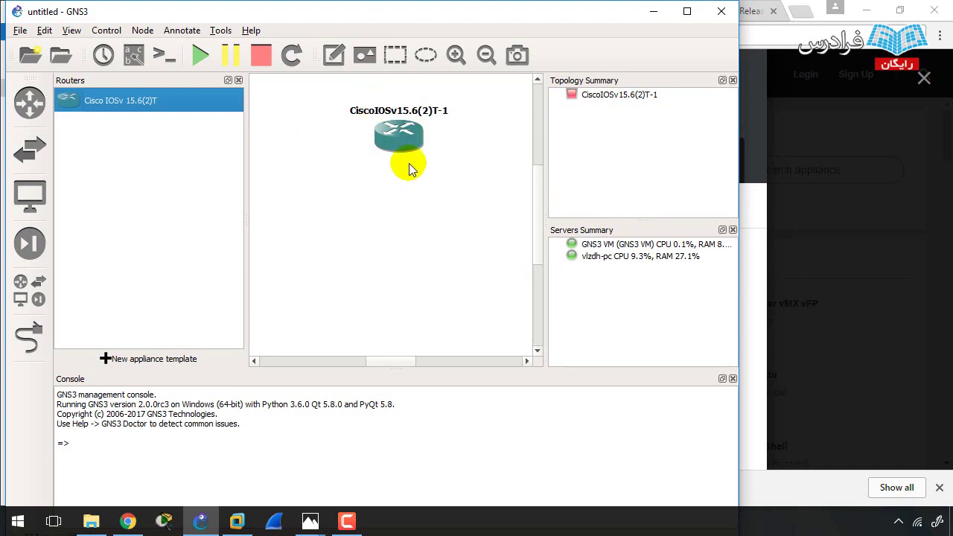
# Close GNS3, switch to Chrome, and open the downloaded cisco-iosvl2.gns3a appliance file.
pyautogui.click(720, 16)
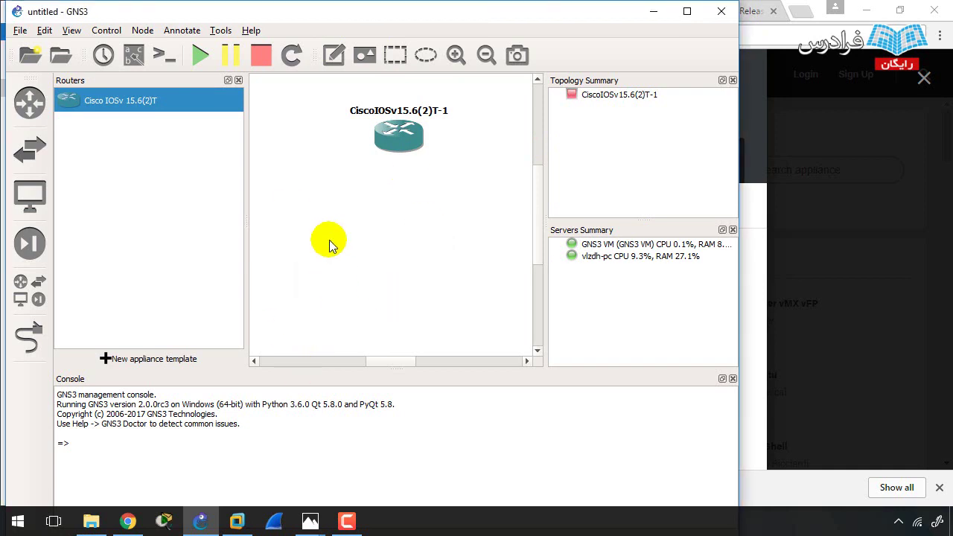
pyautogui.click(239, 521)
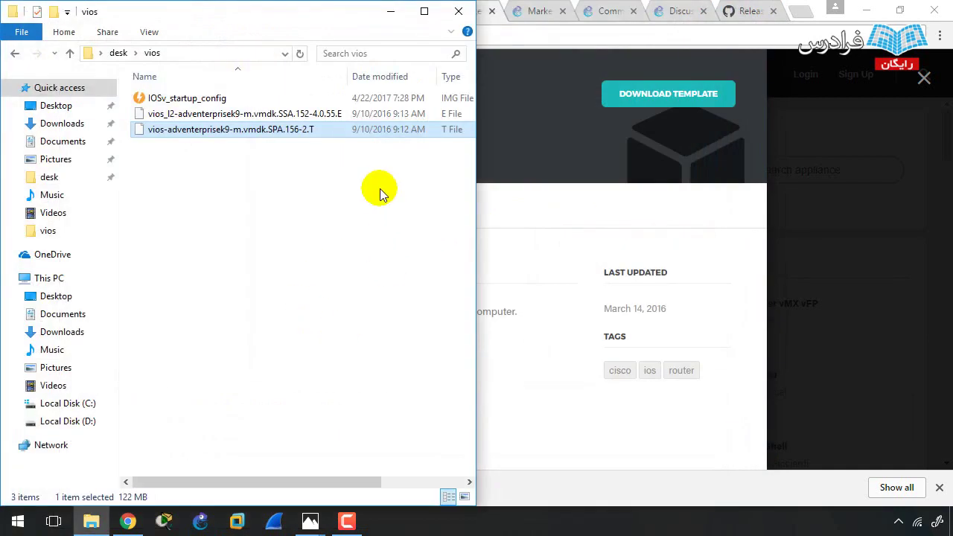
pyautogui.click(128, 521)
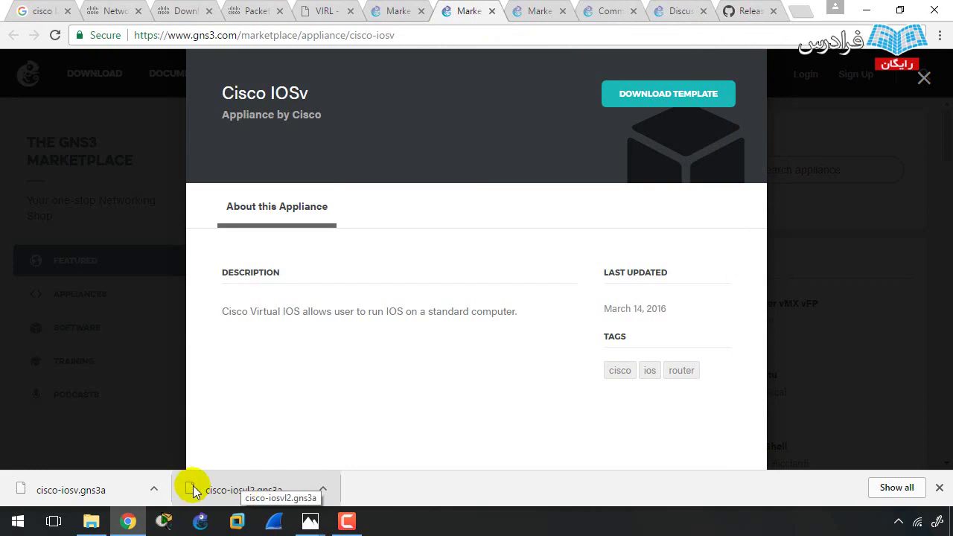
pyautogui.click(248, 491)
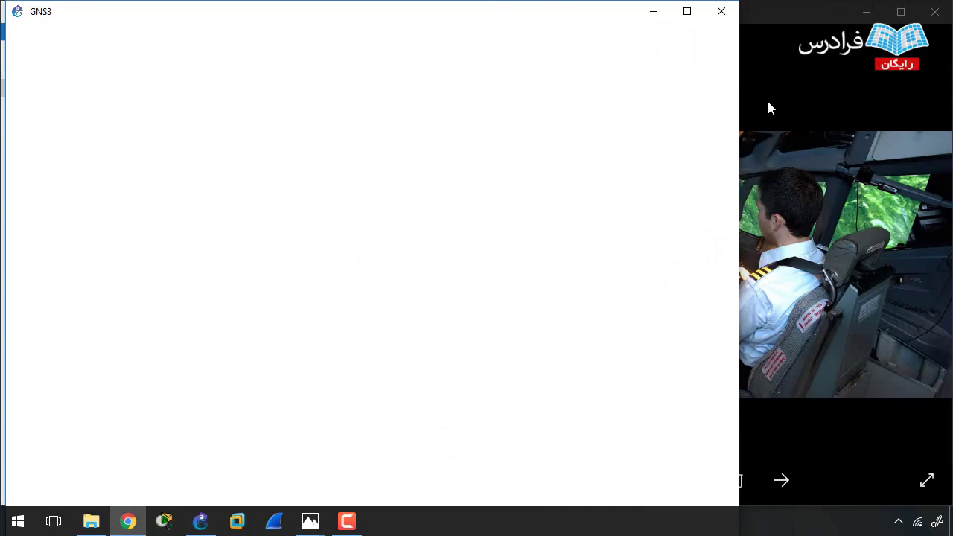
pyautogui.click(694, 139)
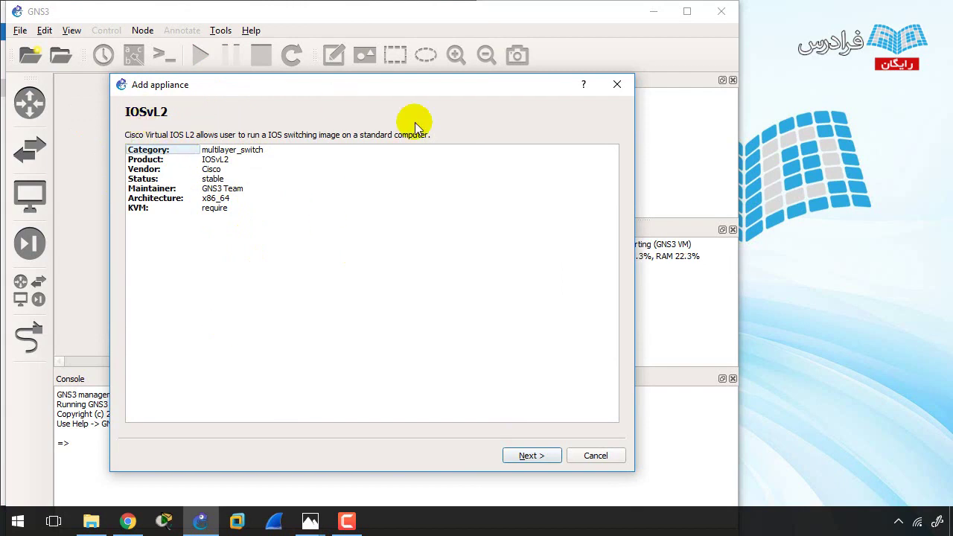
# Advance the IOSvL2 appliance import, running it on the GNS3 VM, and minimize the VMware Workstation window.
pyautogui.click(530, 452)
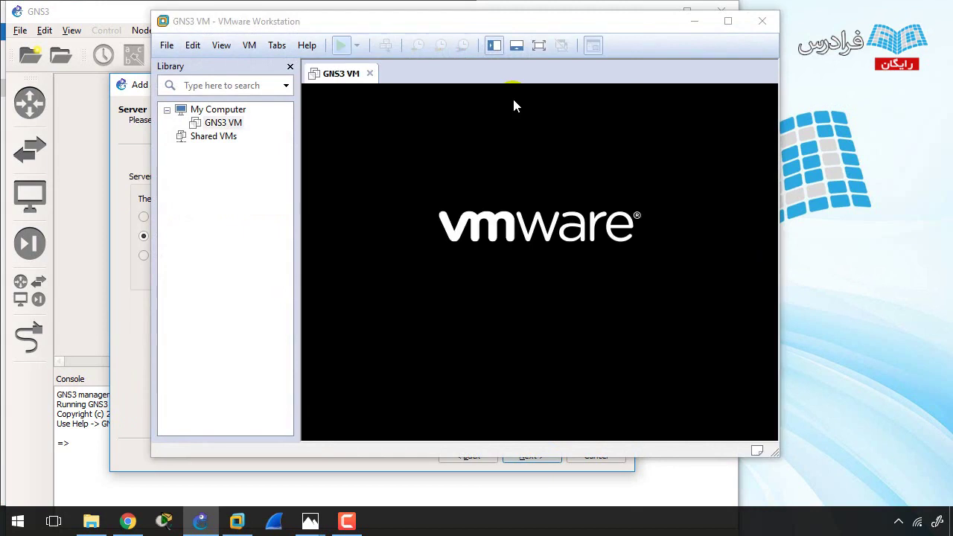
pyautogui.click(689, 22)
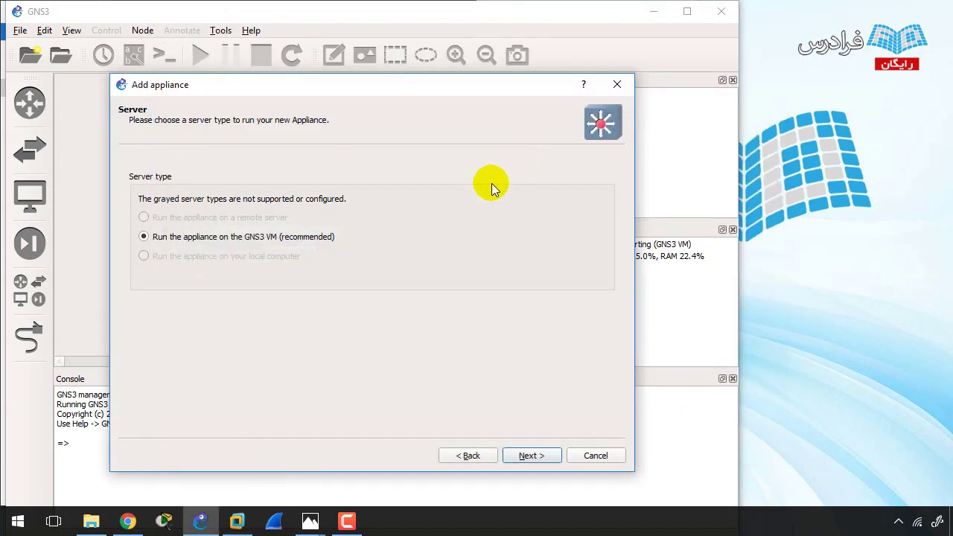
pyautogui.click(530, 454)
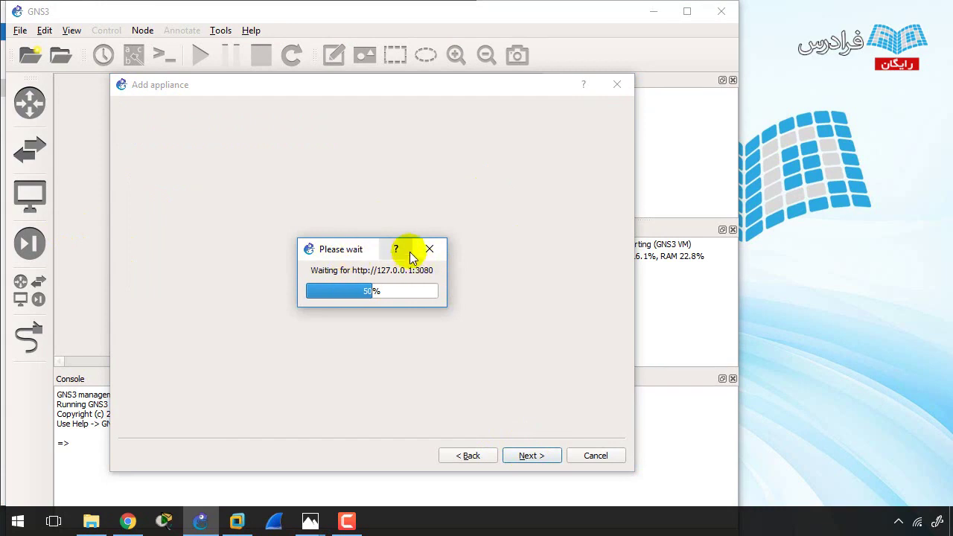
# Point out the vios_l2-adventerprisek9-m.vmdk.SSA.152-4.0.55.E image in the vios folder.
pyautogui.click(91, 521)
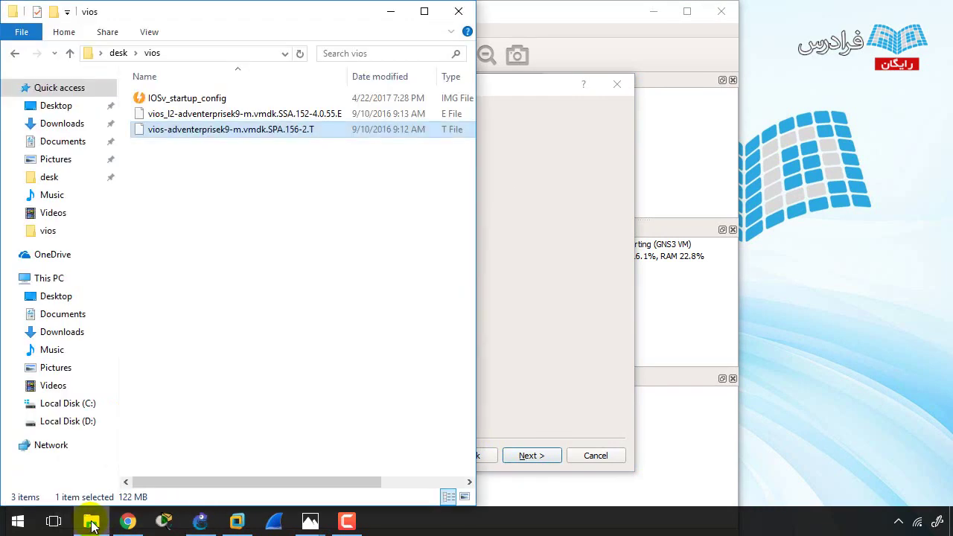
pyautogui.click(218, 116)
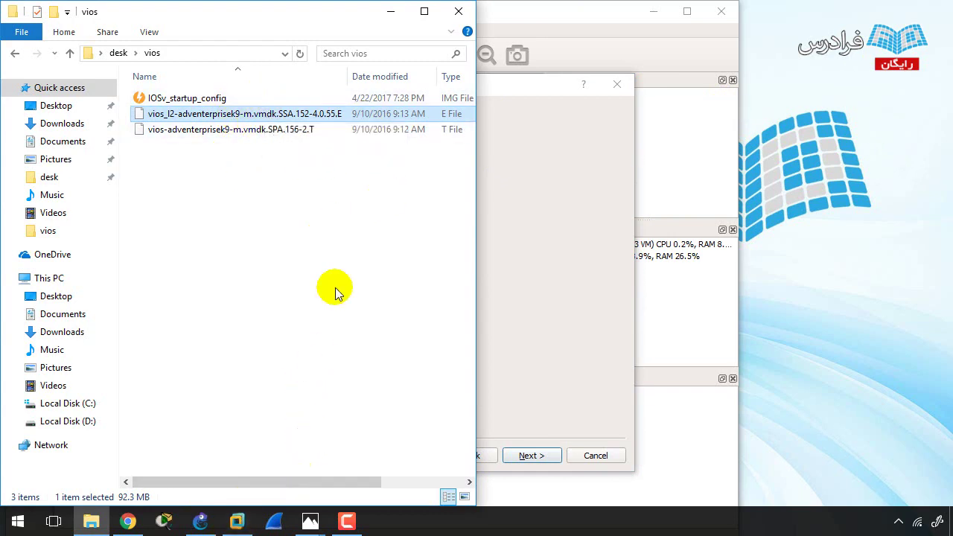
# Import vios_l2-adventerprisek9-m.vmdk.SSA.152-4.0.55.E from the desktop's desk\vios folder as the required file for IOSvL2 15.2.4055 in GNS3.
pyautogui.click(518, 88)
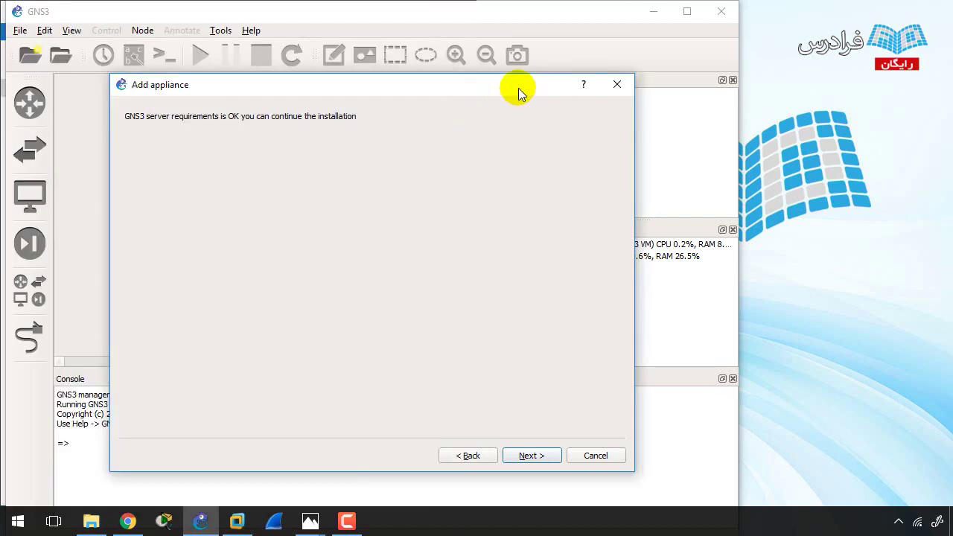
pyautogui.click(519, 455)
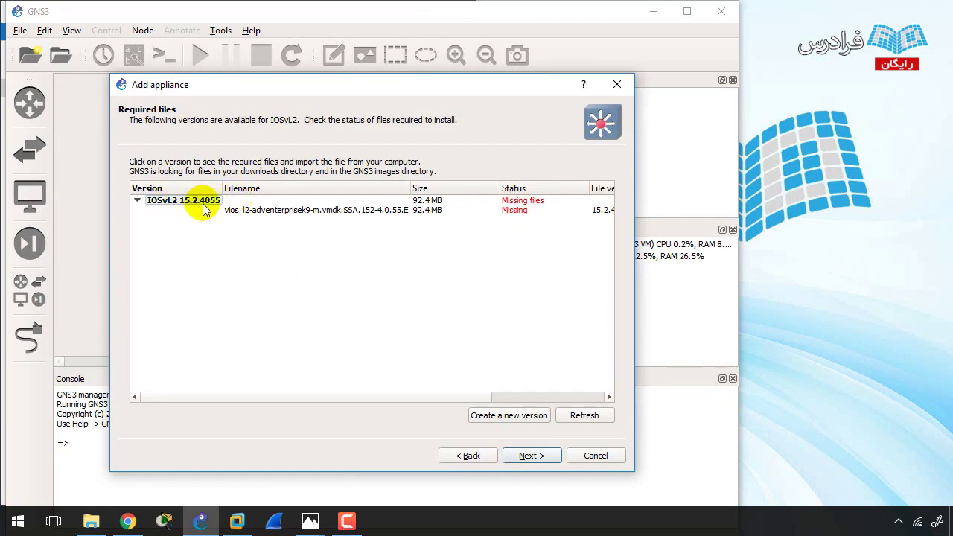
pyautogui.click(267, 211)
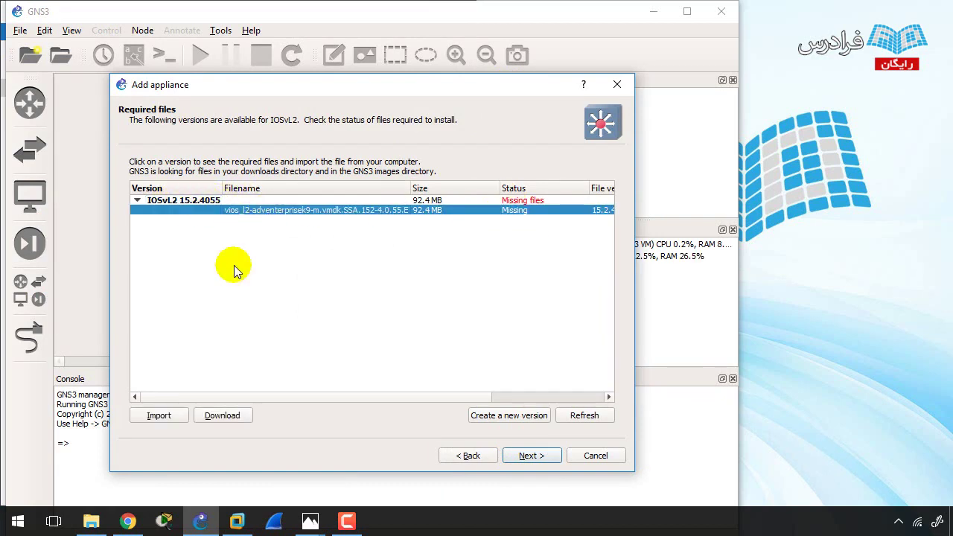
pyautogui.click(158, 415)
pyautogui.click(179, 243)
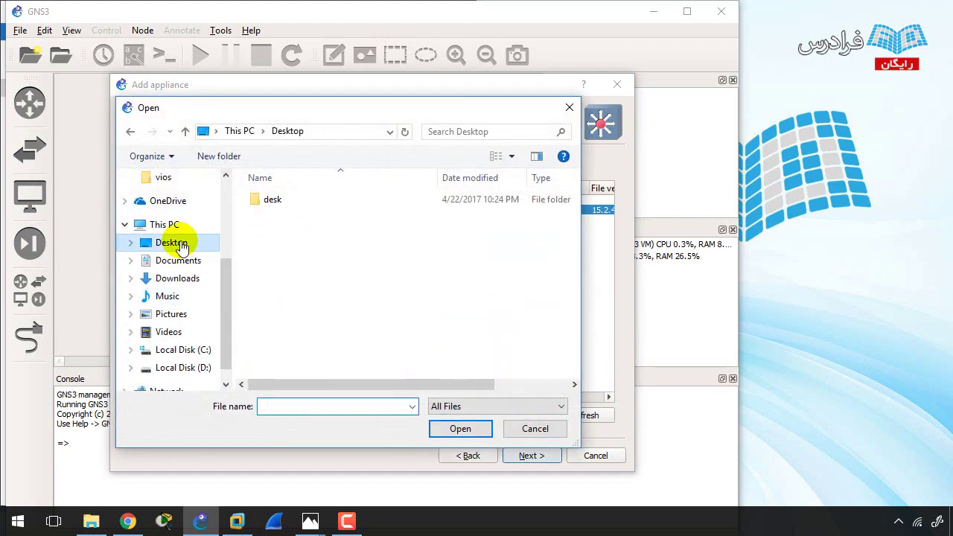
pyautogui.doubleClick(280, 197)
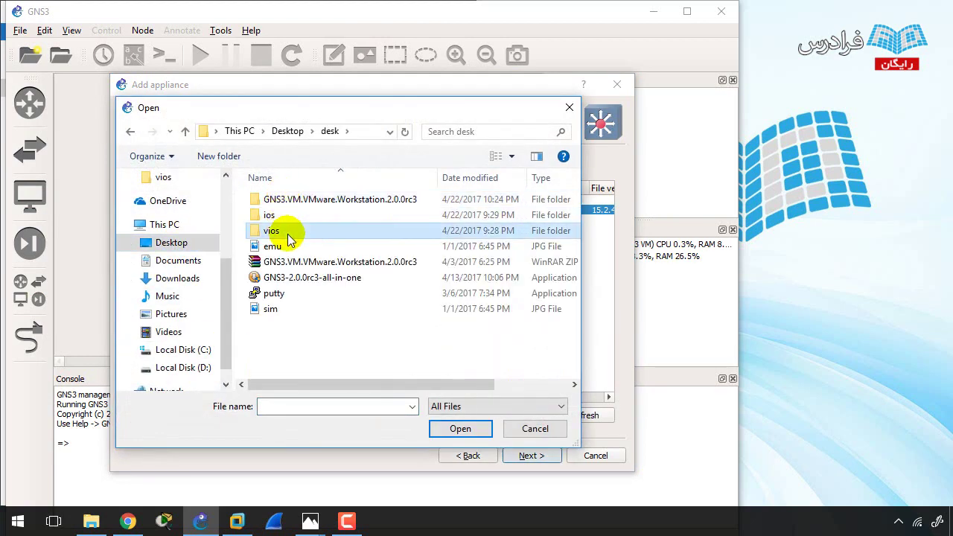
pyautogui.doubleClick(289, 234)
pyautogui.click(448, 218)
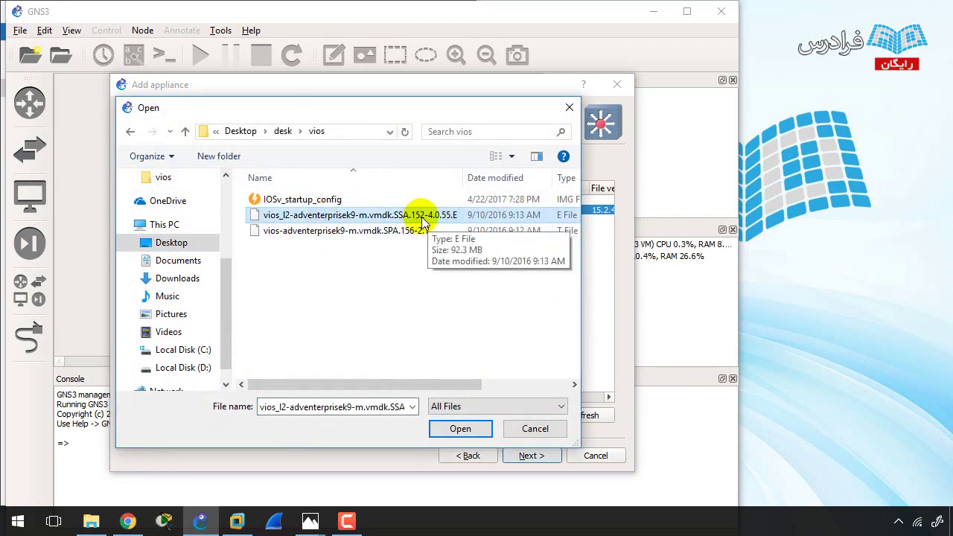
pyautogui.doubleClick(421, 218)
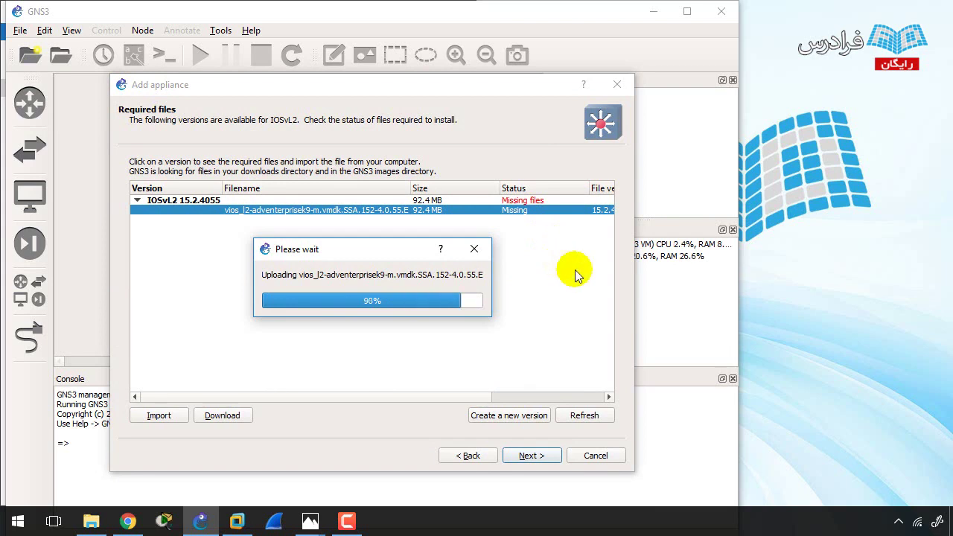
# Show the c7200-adventerprisek9-mz.150-1.M.bin image in the desk\ios folder in File Explorer, and minimize the window.
pyautogui.click(90, 521)
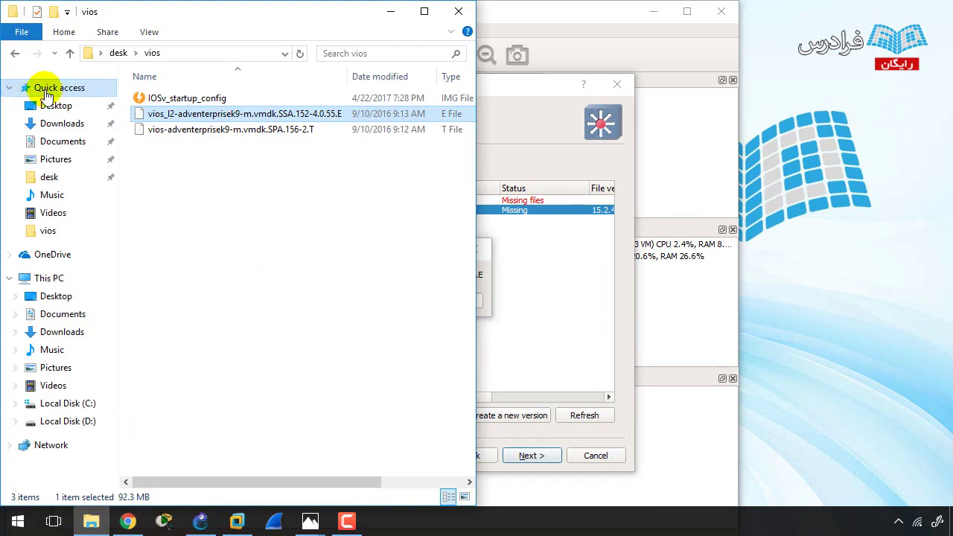
pyautogui.click(15, 52)
pyautogui.doubleClick(152, 112)
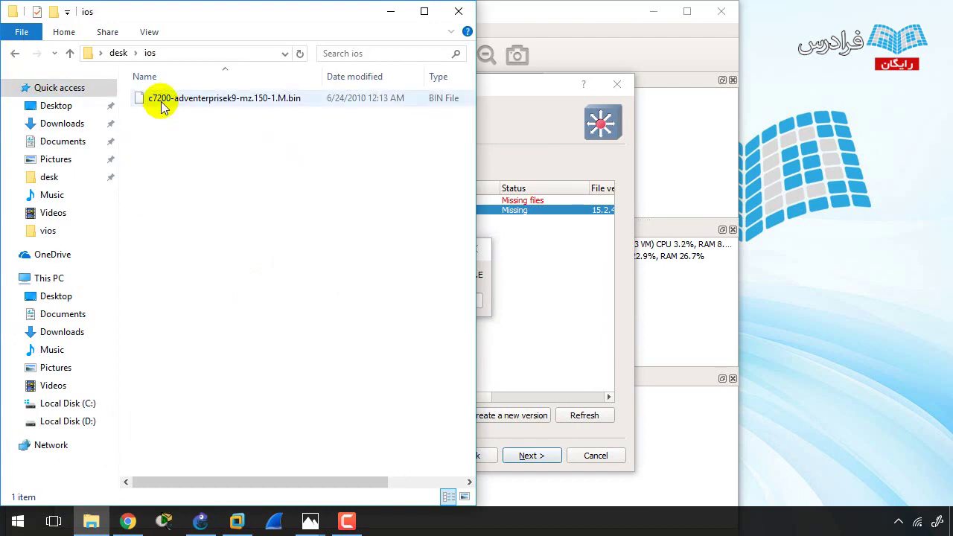
pyautogui.click(163, 104)
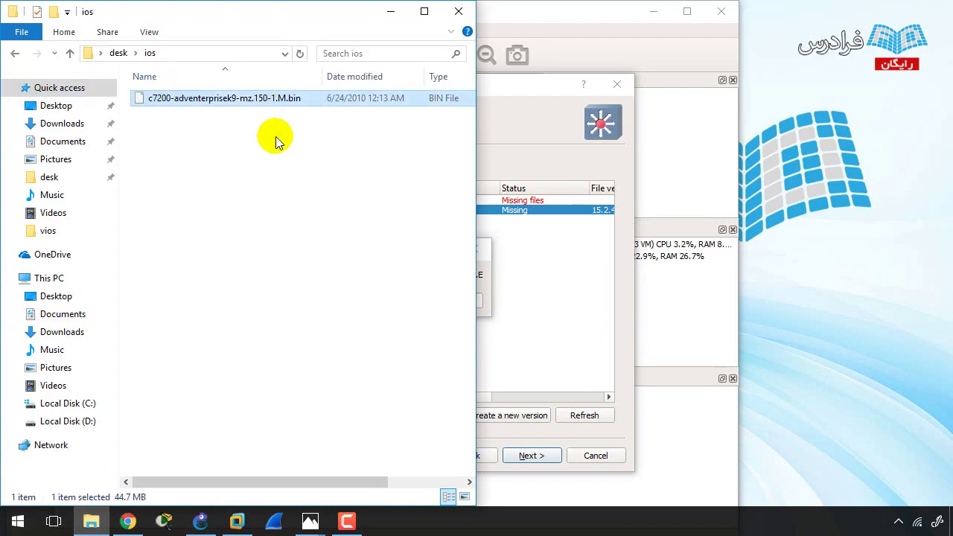
pyautogui.click(388, 14)
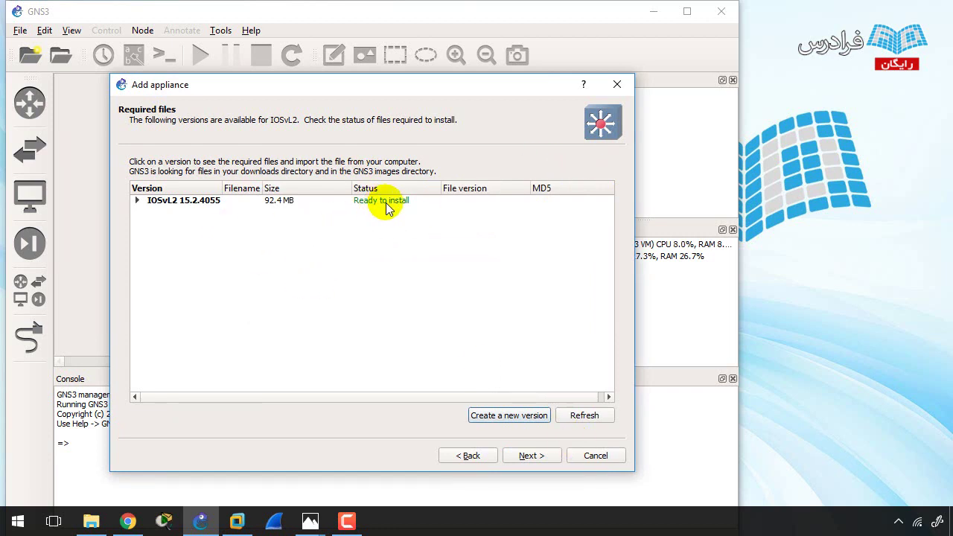
# Install Cisco IOSvL2 version 15.2.4055 with the /usr/bin/qemu-system-x86_64 (v2.5.0) binary and finish the appliance import.
pyautogui.click(206, 199)
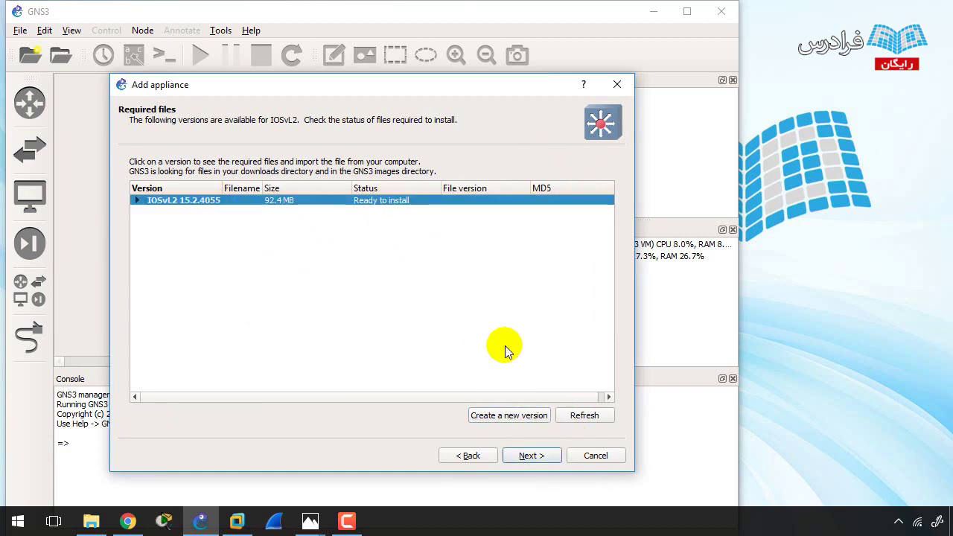
pyautogui.click(537, 455)
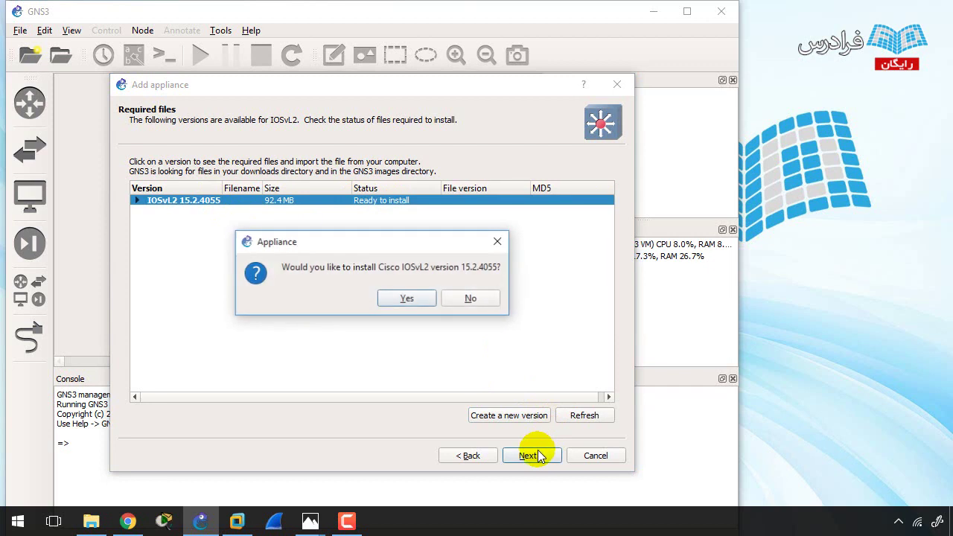
pyautogui.click(419, 299)
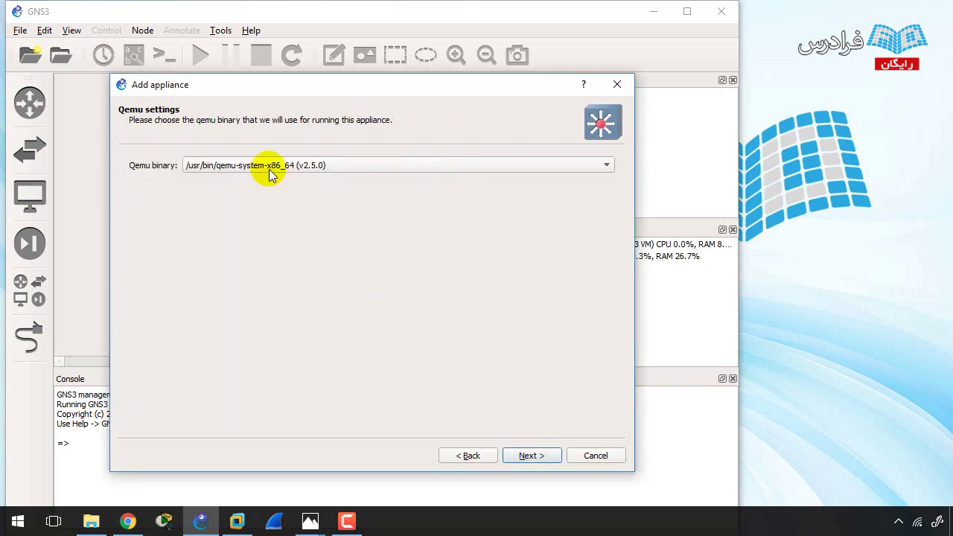
pyautogui.click(542, 456)
pyautogui.click(550, 463)
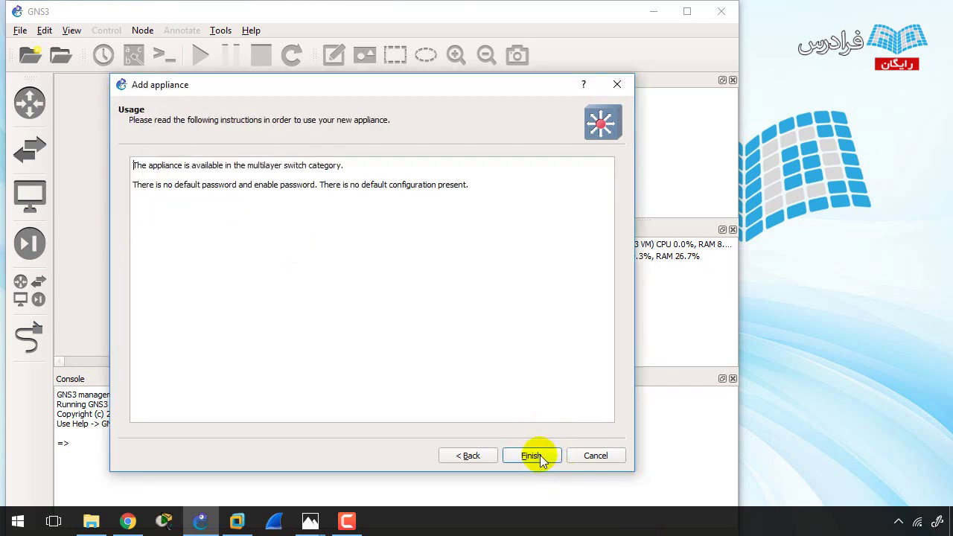
pyautogui.click(538, 454)
pyautogui.click(424, 298)
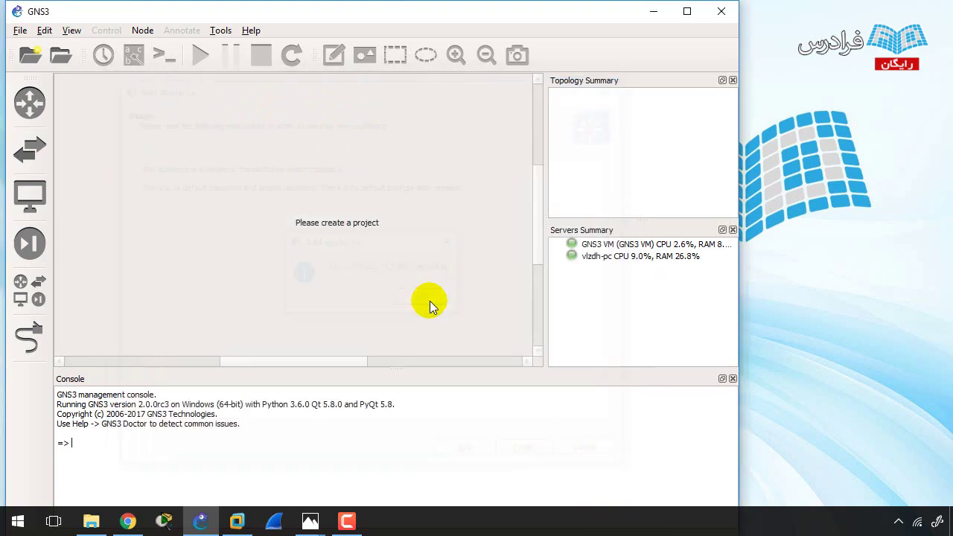
# Create a new blank project named untitled1.
pyautogui.click(21, 31)
pyautogui.click(34, 46)
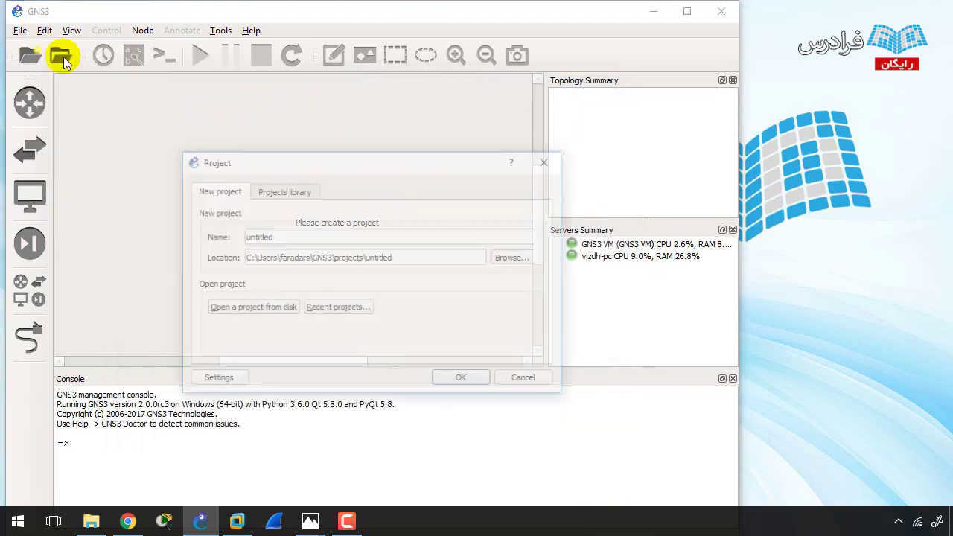
pyautogui.click(302, 236)
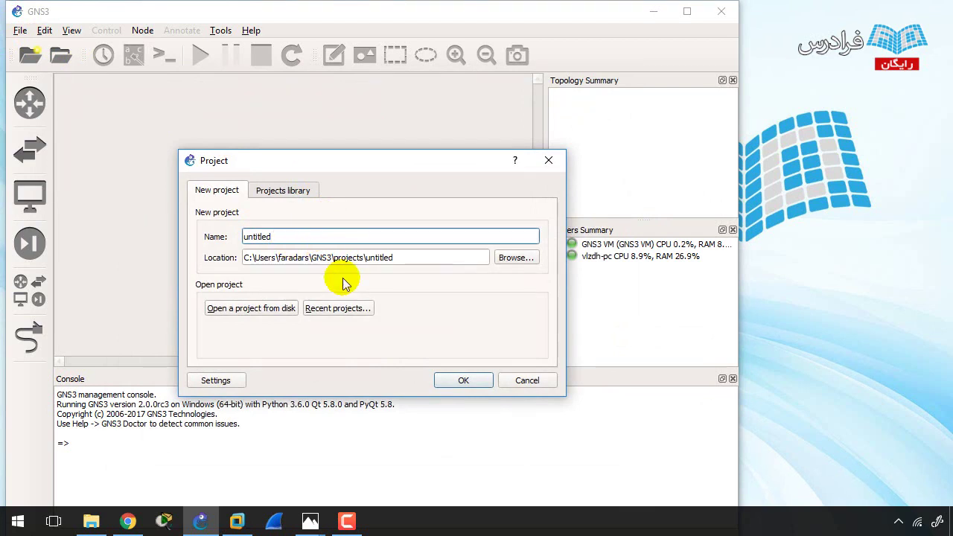
pyautogui.press('Return')
# Place a Cisco IOSv 15.6(2)T router in the upper workspace and a Cisco IOSvL2 15.2.4055 switch below it to the left.
pyautogui.click(30, 101)
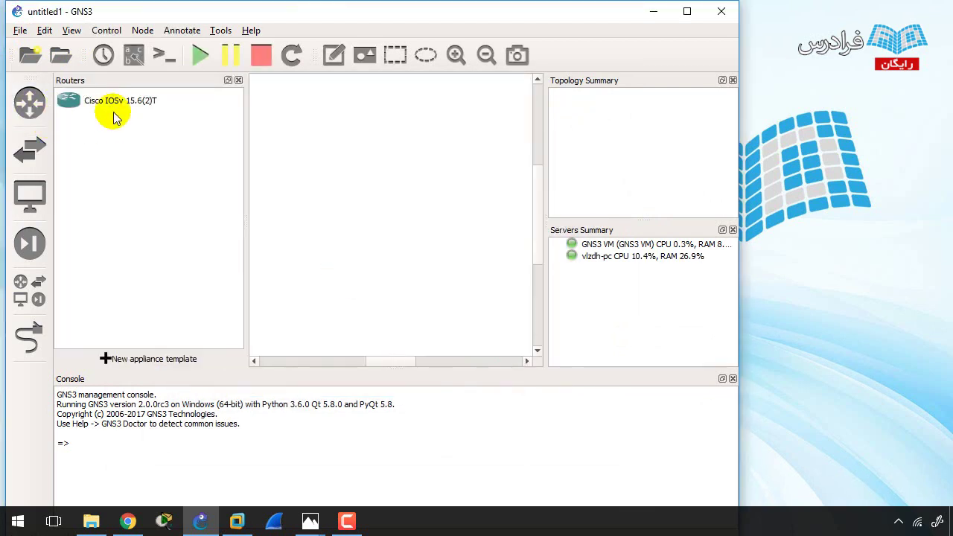
pyautogui.moveTo(113, 106); pyautogui.dragTo(420, 120)
pyautogui.click(30, 149)
pyautogui.moveTo(72, 130); pyautogui.dragTo(358, 210)
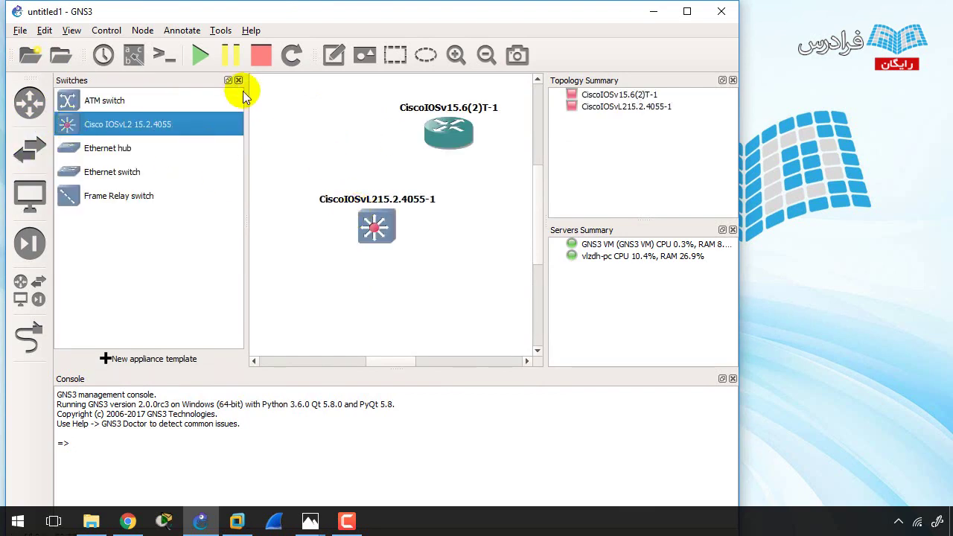
# Maximize the GNS3 window, move the IOSvL2 switch farther left, and shift the IOSv router slightly down and left.
pyautogui.click(686, 11)
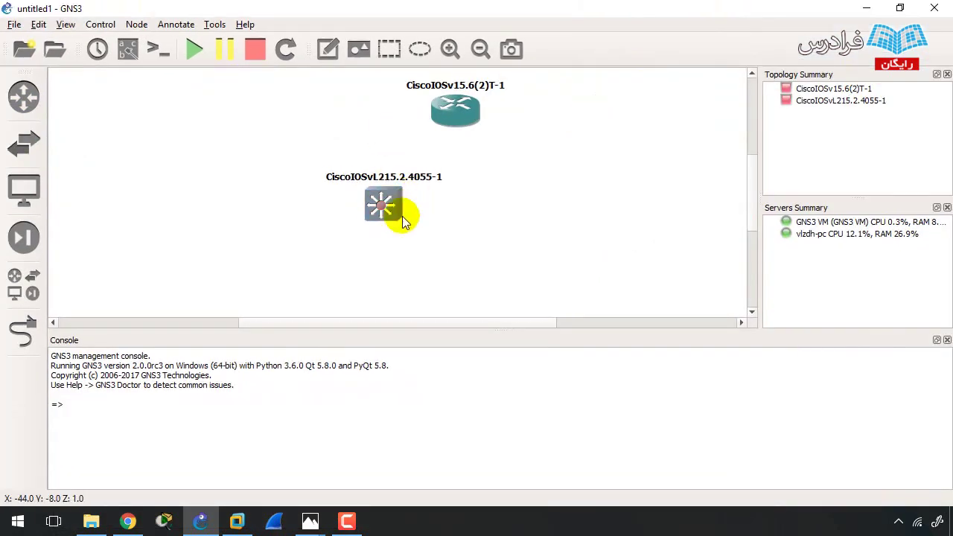
pyautogui.moveTo(378, 202); pyautogui.dragTo(298, 199)
pyautogui.moveTo(455, 127); pyautogui.dragTo(437, 143)
# Add a VPCS end device below and left of the switch, running on the GNS3 VM server, and hide the device list.
pyautogui.click(25, 191)
pyautogui.moveTo(75, 142); pyautogui.dragTo(289, 268)
pyautogui.click(443, 259)
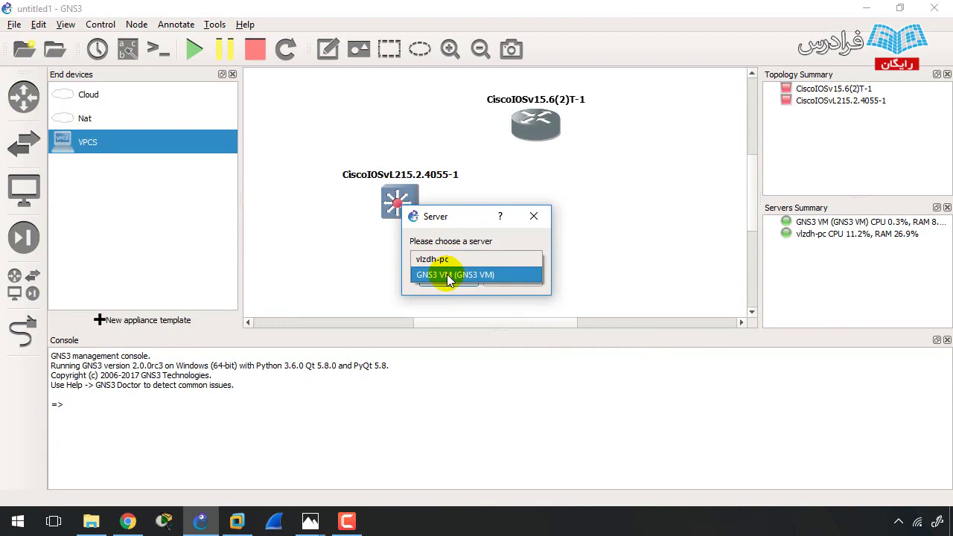
pyautogui.click(444, 275)
pyautogui.click(448, 279)
pyautogui.click(233, 75)
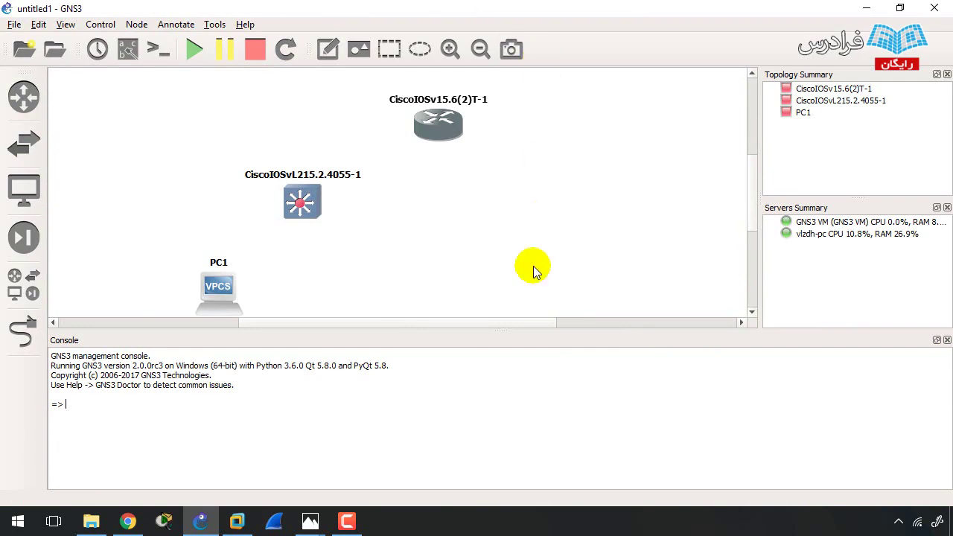
# Close GNS3, switch to Chrome, and show the cisco lab equipment image results.
pyautogui.click(937, 11)
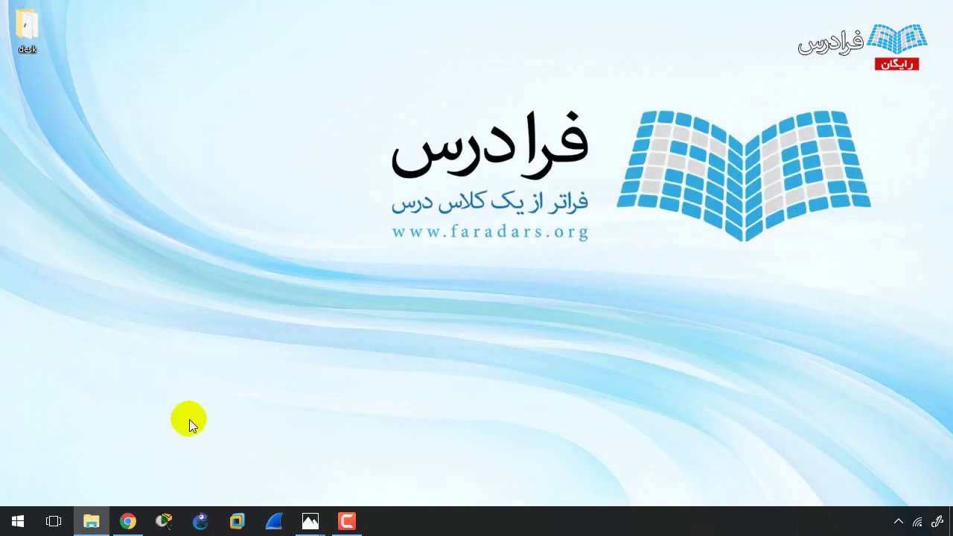
pyautogui.click(127, 521)
pyautogui.click(39, 10)
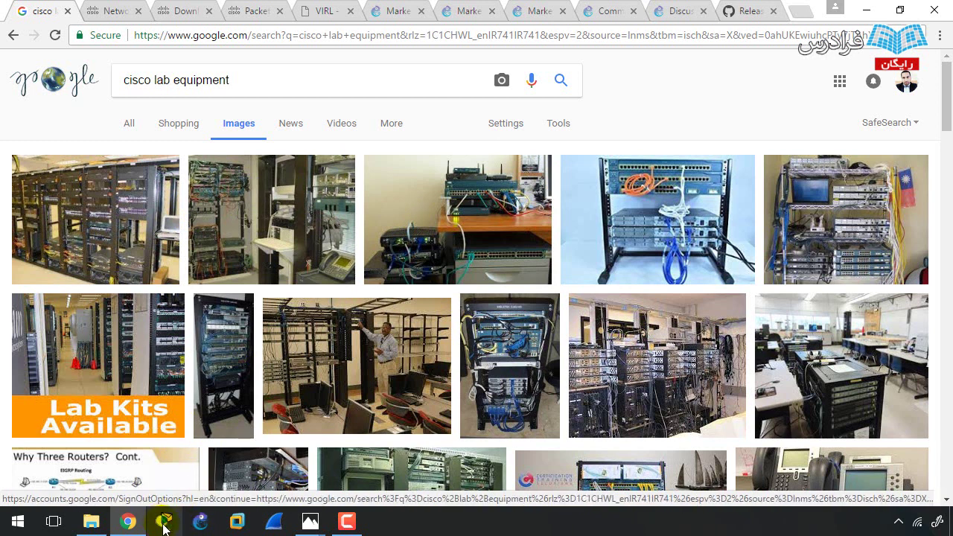
pyautogui.click(100, 8)
pyautogui.click(47, 13)
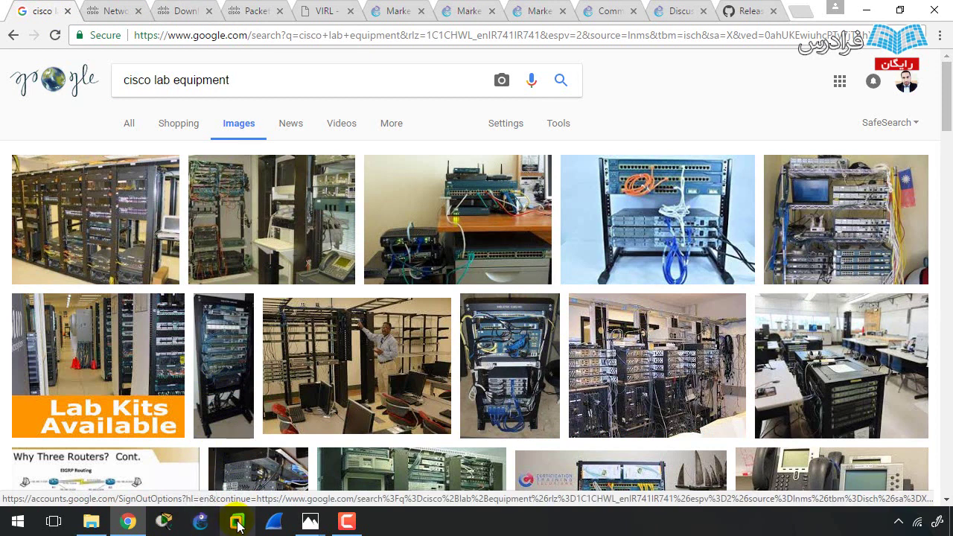
# Switch to File Explorer and point out the GNS3-2.0.0rc3-all-in-one installer, the GNS3.VM.VMware.Workstation.2.0.0rc3 archive and the extracted GNS3 VM file.
pyautogui.click(91, 521)
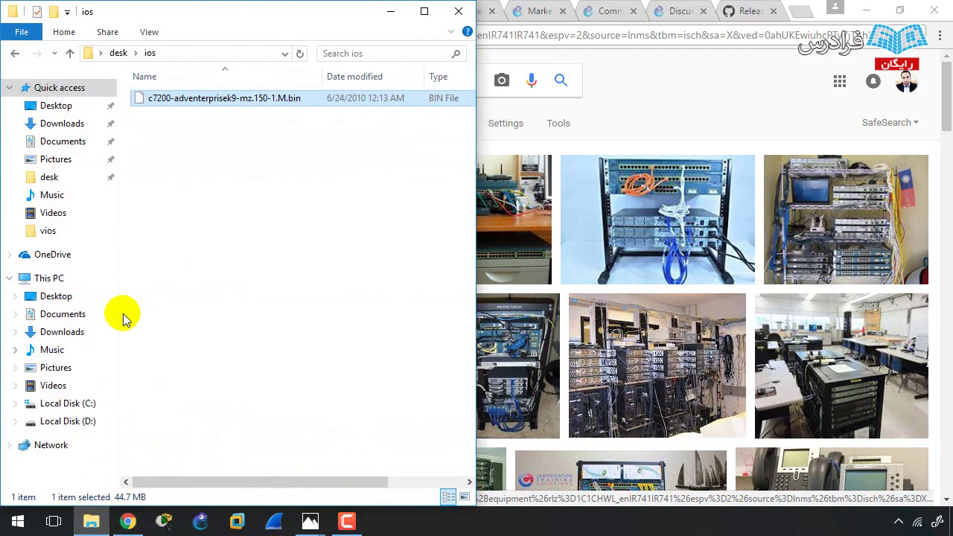
pyautogui.click(15, 53)
pyautogui.click(157, 177)
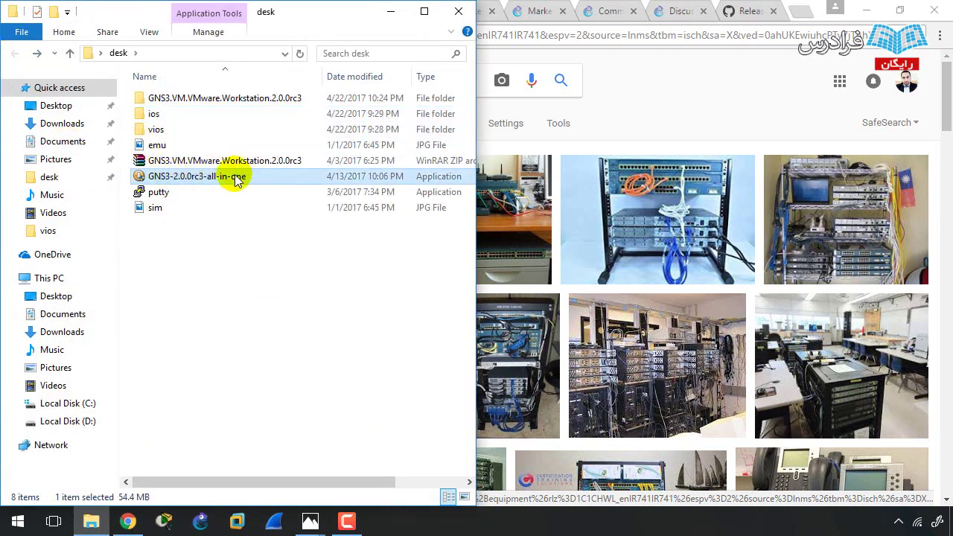
pyautogui.click(187, 160)
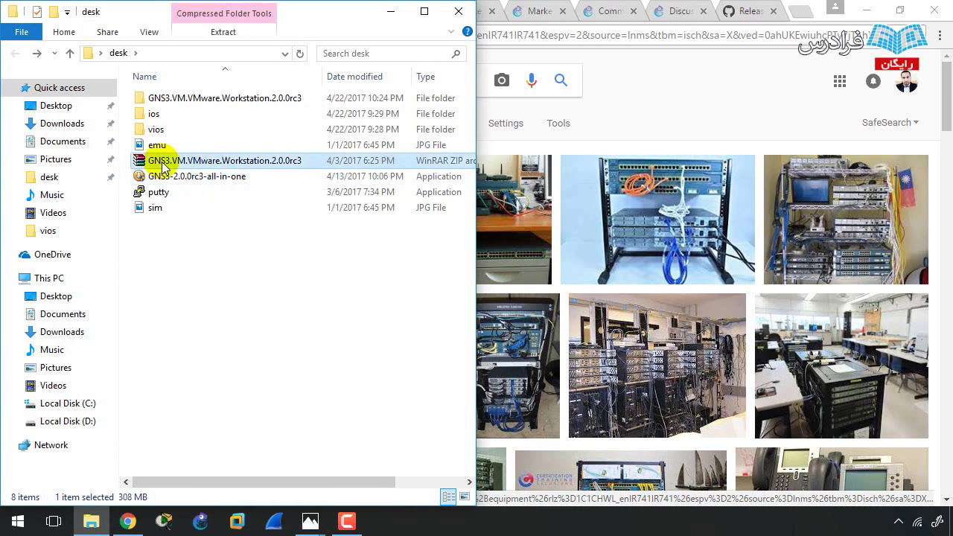
pyautogui.doubleClick(201, 99)
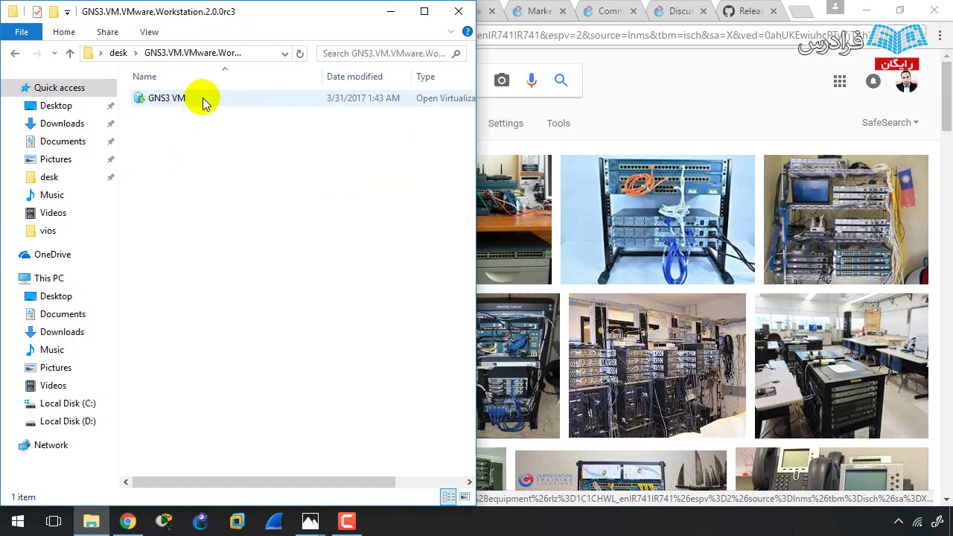
pyautogui.click(164, 100)
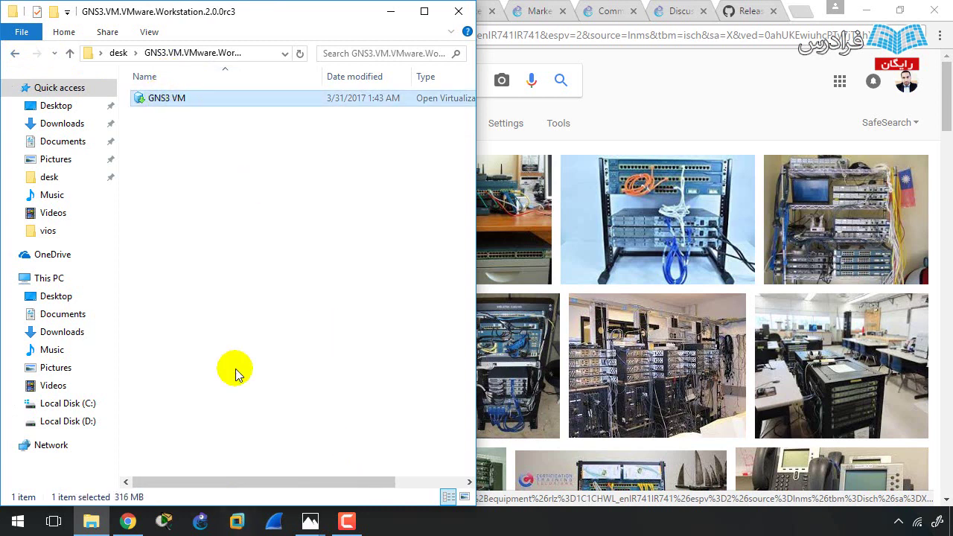
pyautogui.click(15, 53)
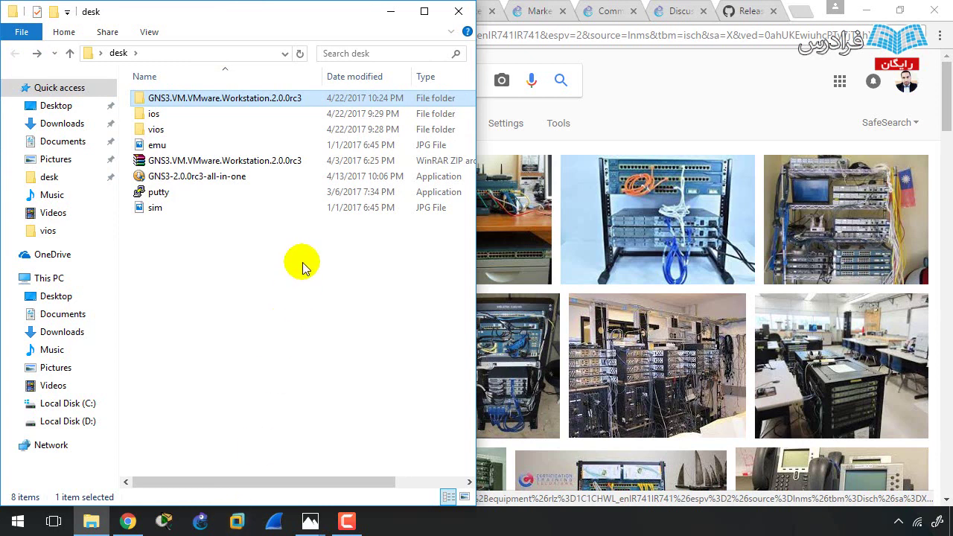
# Point out the vios folder and the c7200 image inside the ios folder, and minimize the File Explorer and Chrome windows.
pyautogui.click(165, 131)
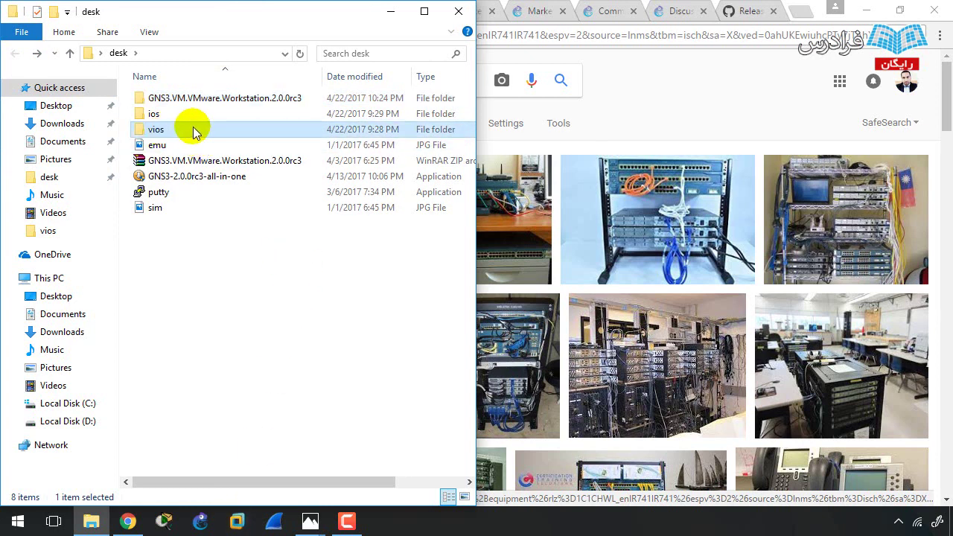
pyautogui.doubleClick(178, 114)
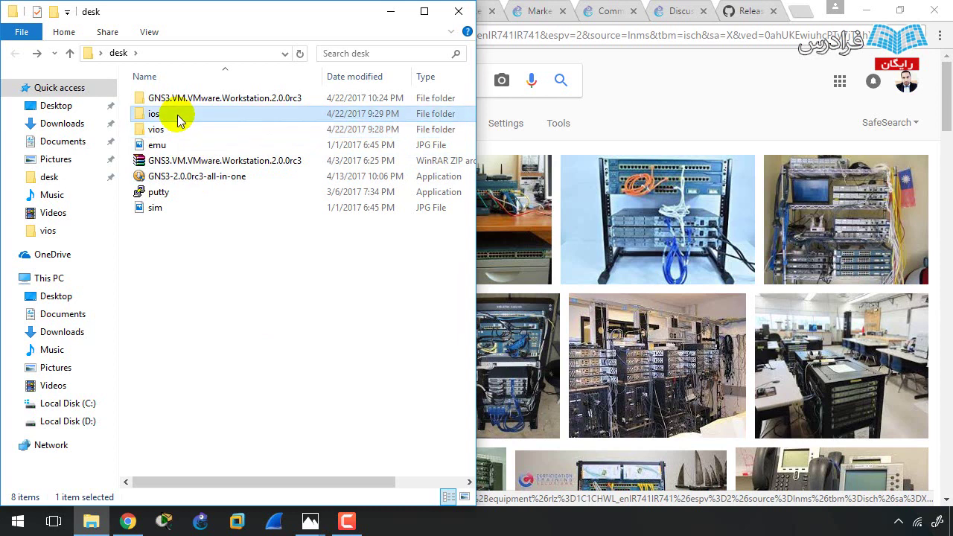
pyautogui.click(173, 104)
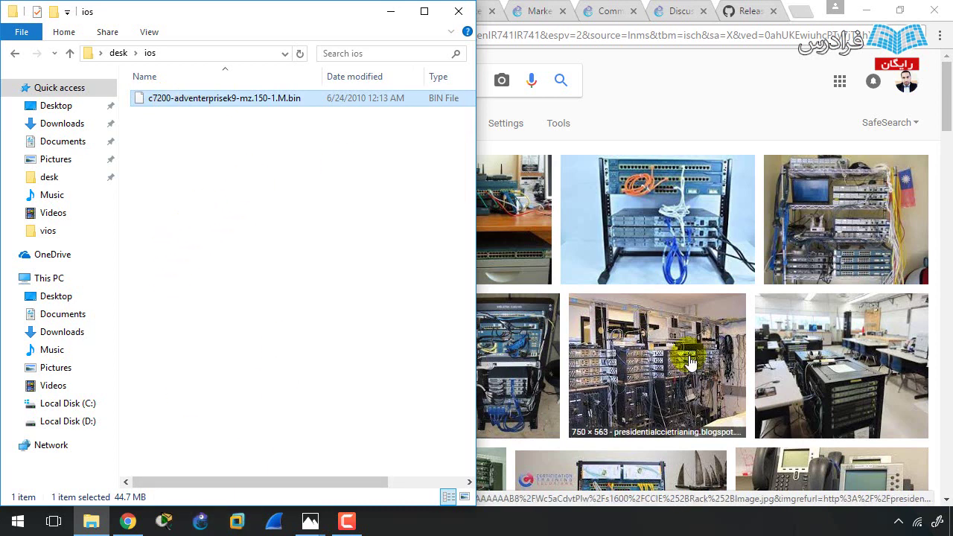
pyautogui.click(359, 177)
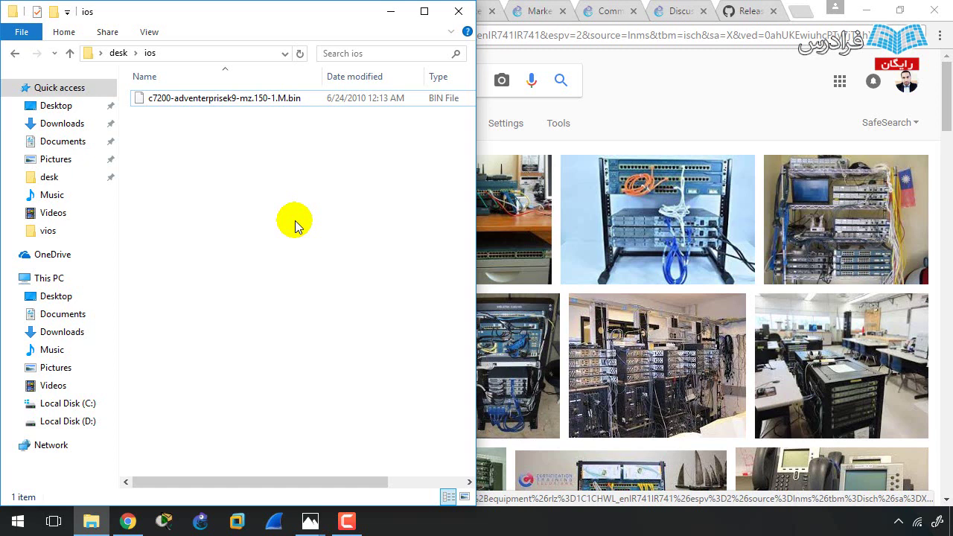
pyautogui.click(393, 11)
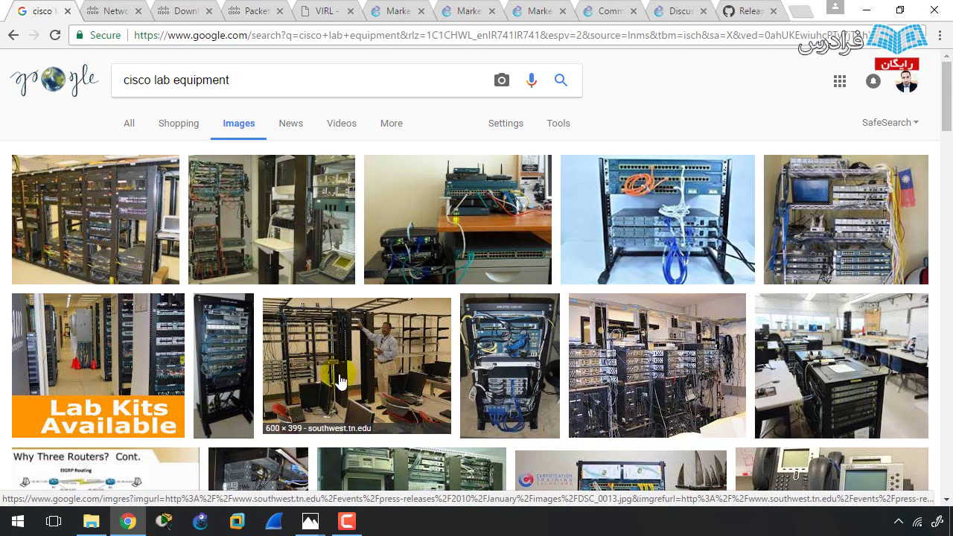
pyautogui.click(867, 8)
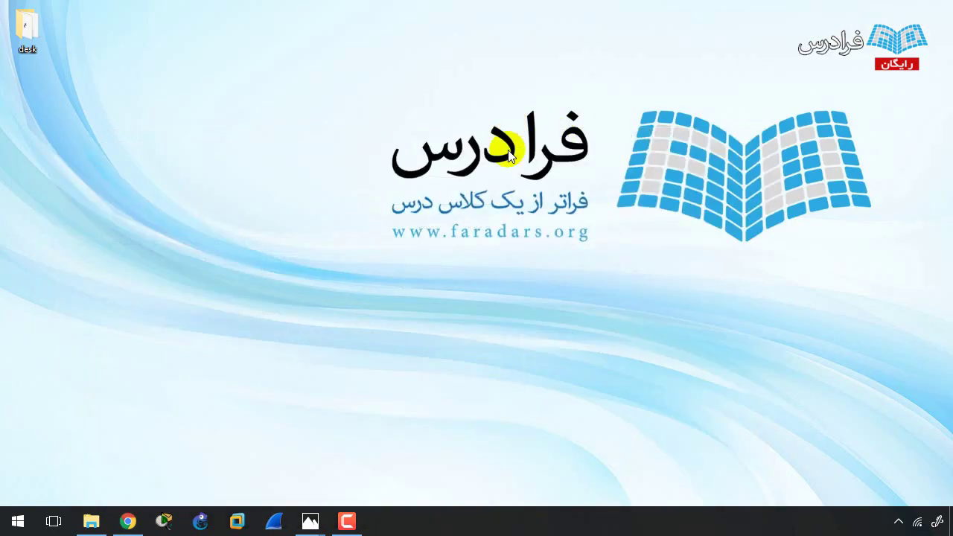